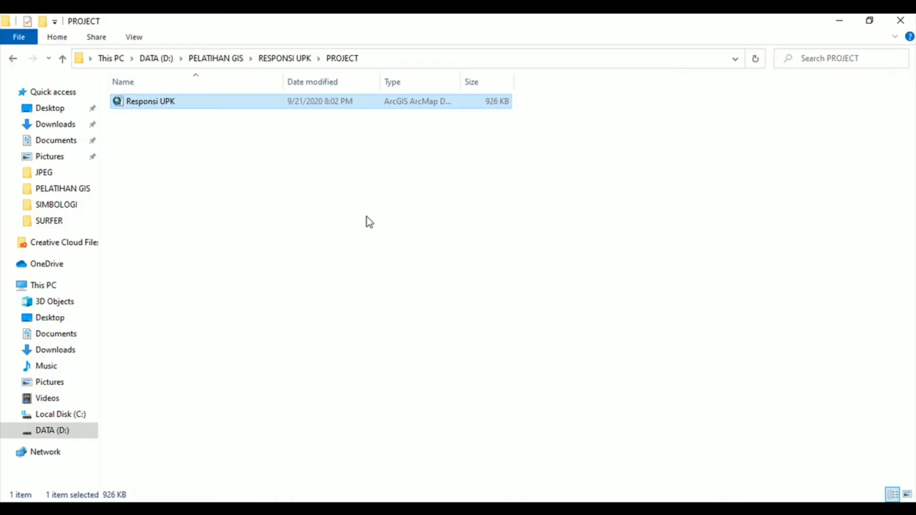
left_click(327, 168)
key("alt+Up")
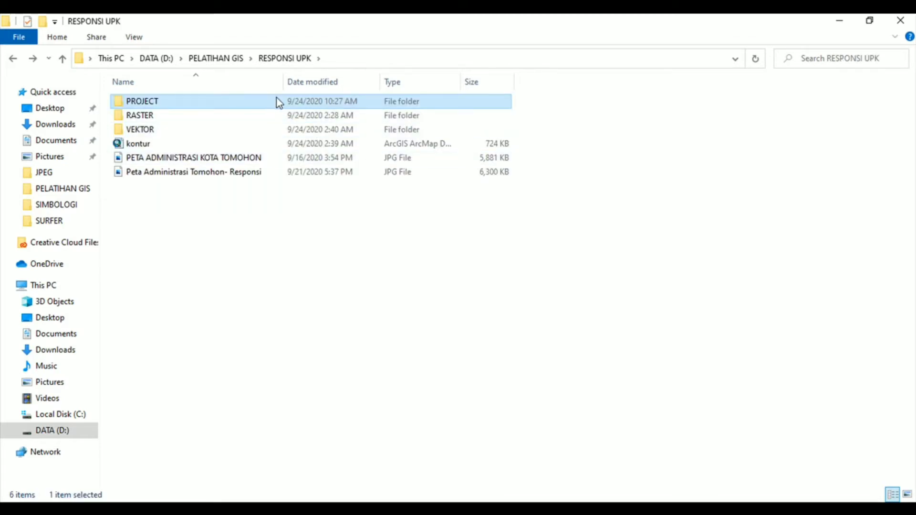
double_click(271, 103)
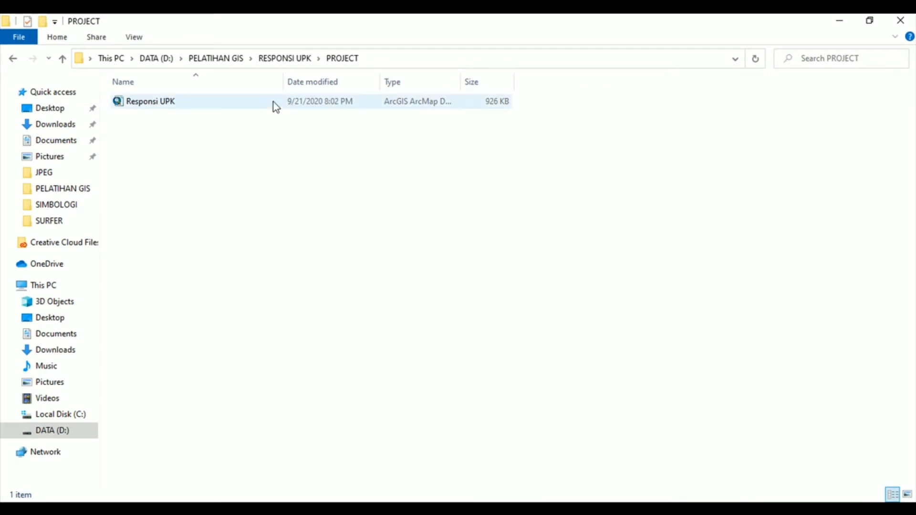
- Duplicate the Responsi UPK map document inside the PROJECT folder
left_click(256, 103)
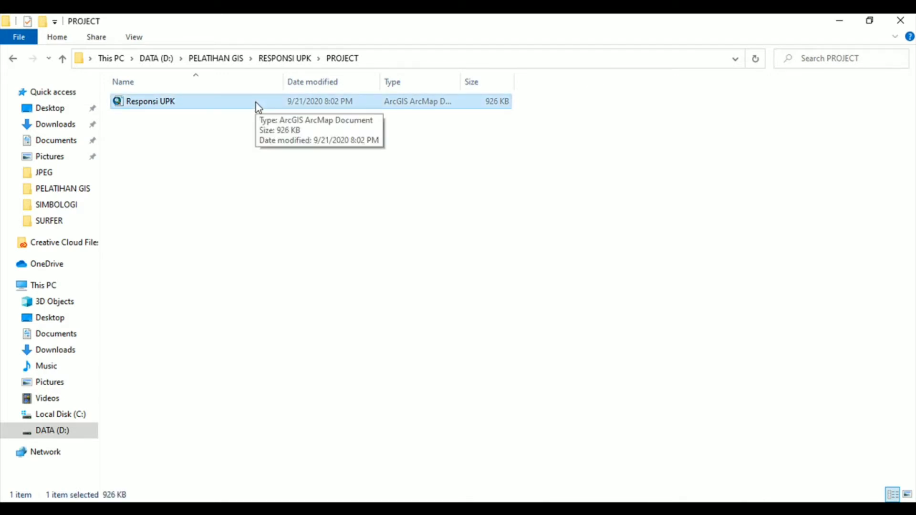
right_click(256, 102)
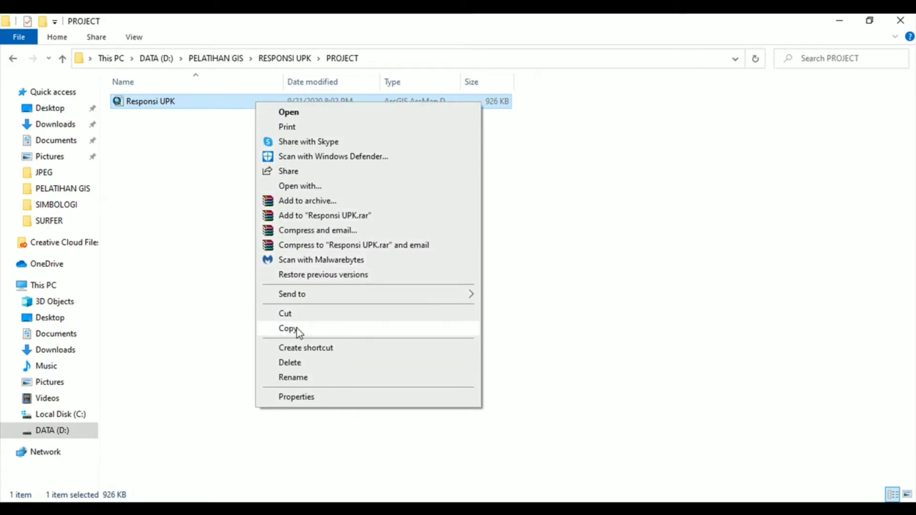
left_click(297, 329)
right_click(316, 288)
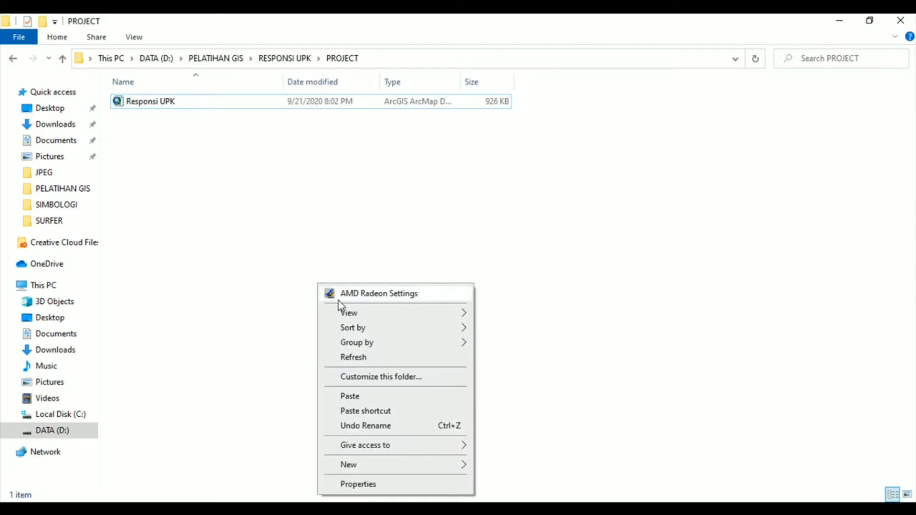
left_click(359, 396)
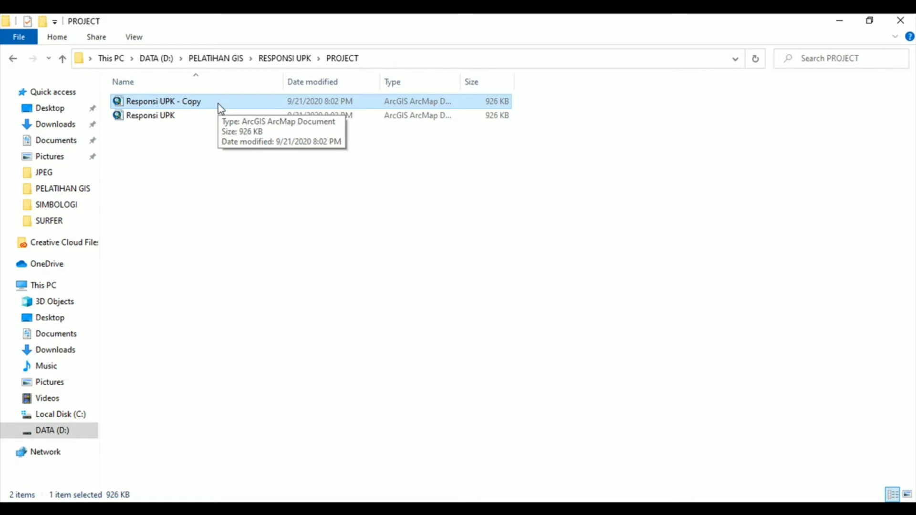
- Open the map document Responsi UPK - Copy in ArcMap
left_click(210, 164)
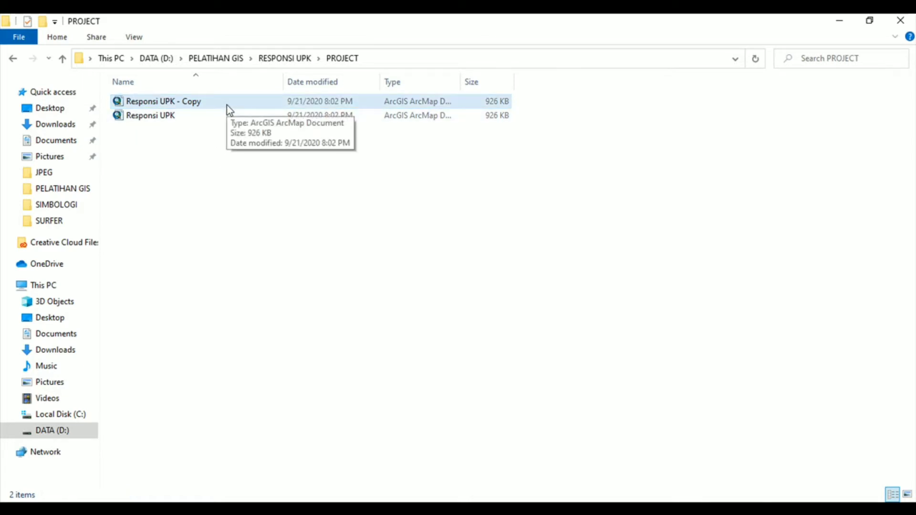
double_click(198, 105)
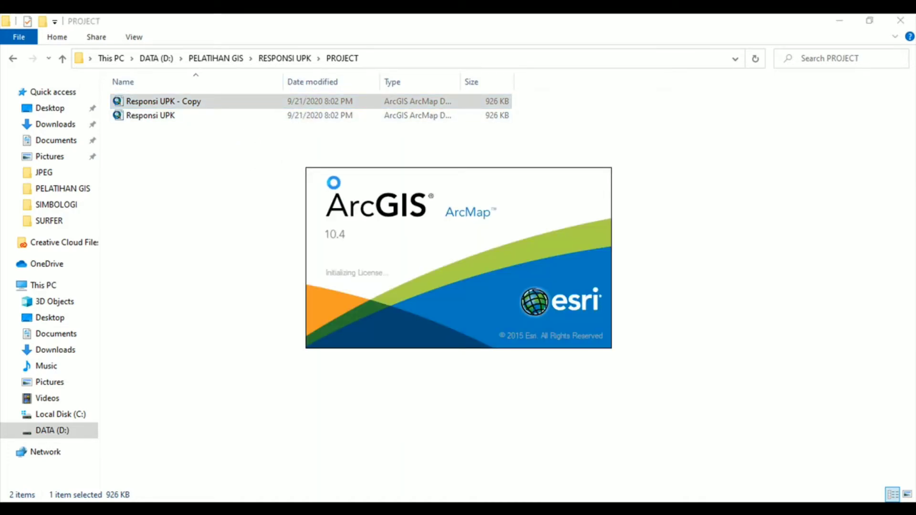
left_click(272, 102)
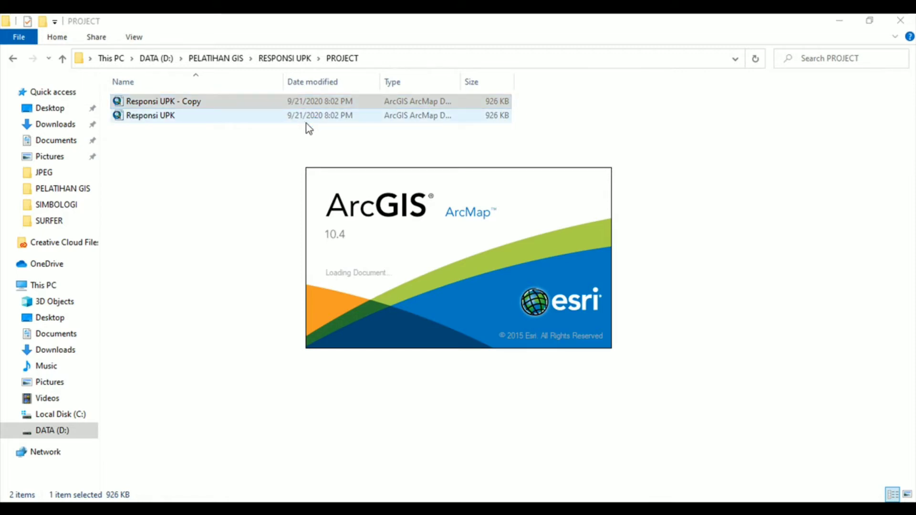
left_click(199, 101)
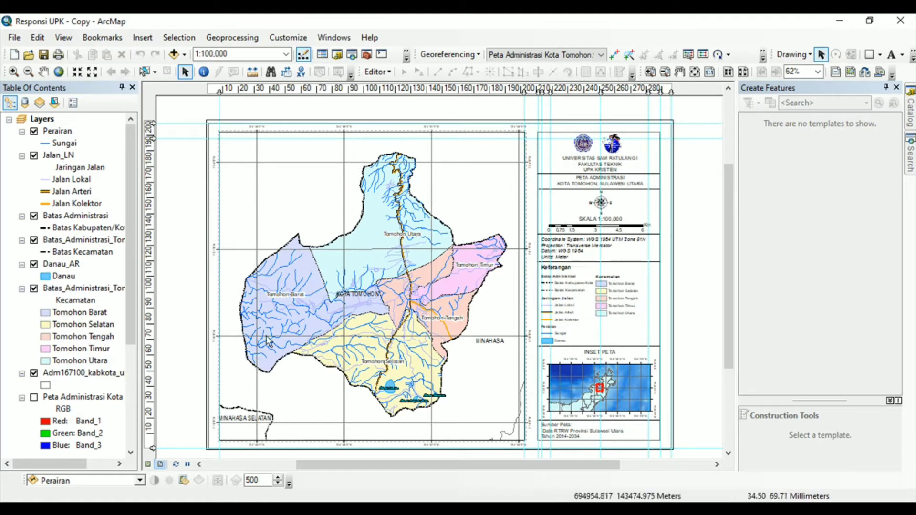
- Switch the Tomohon map from layout view to data view
left_click(149, 467)
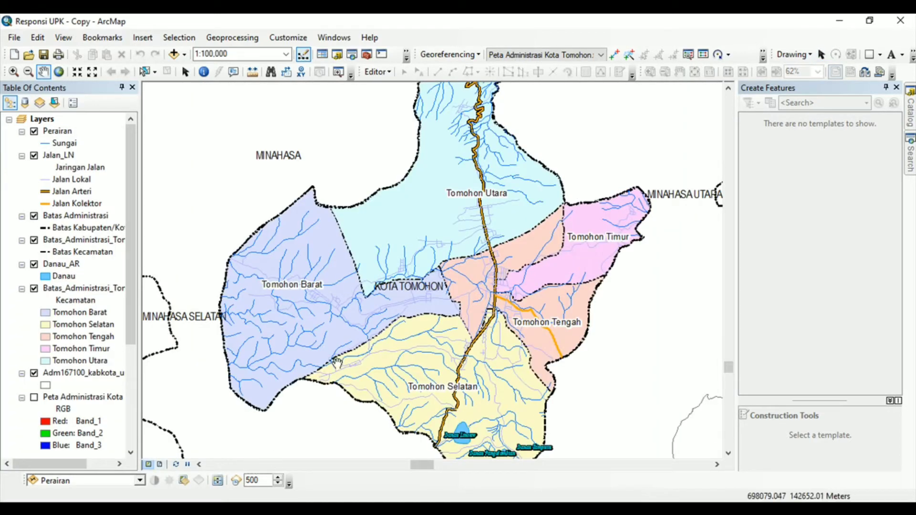
left_click_drag(411, 201, 402, 264)
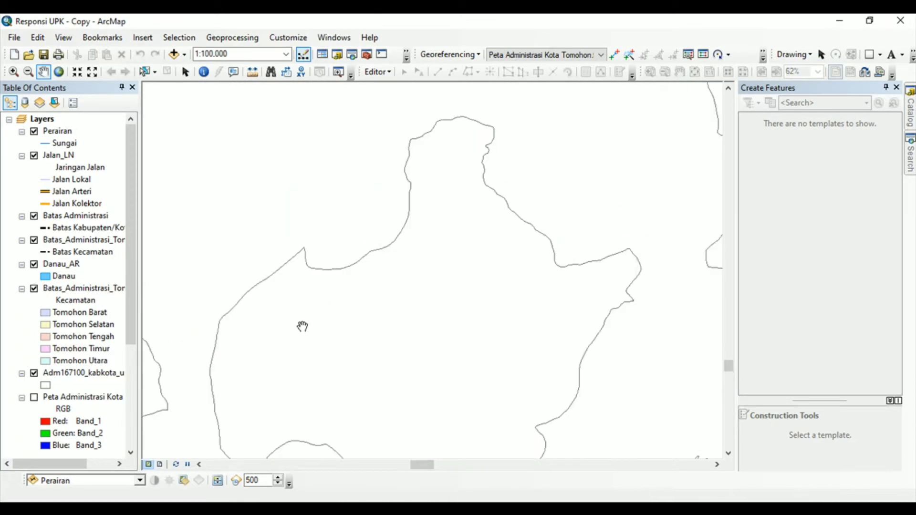
left_click_drag(353, 319, 365, 300)
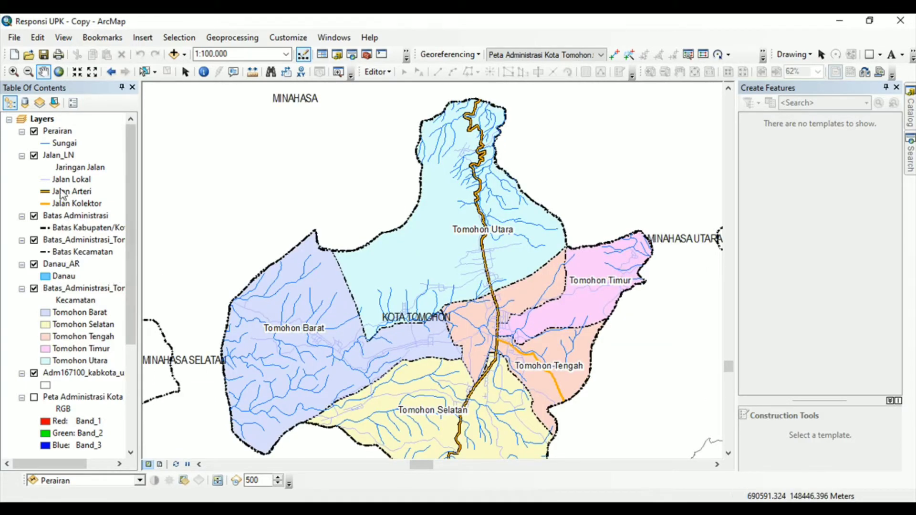
- Turn off the Perairan, Jalan_LN, Batas Administrasi, Danau_AR and both Batas_Administrasi_Tomohon layers
left_click(34, 133)
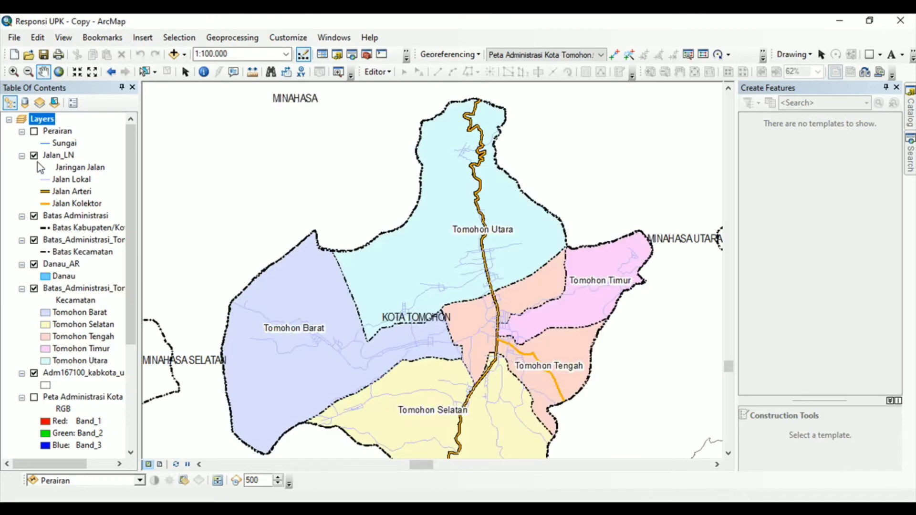
left_click(34, 156)
left_click(35, 216)
left_click(35, 240)
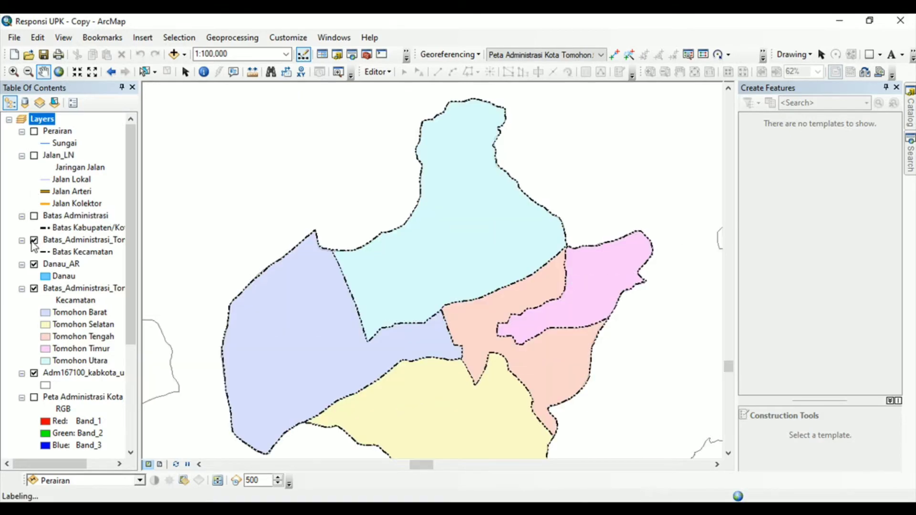
left_click(33, 264)
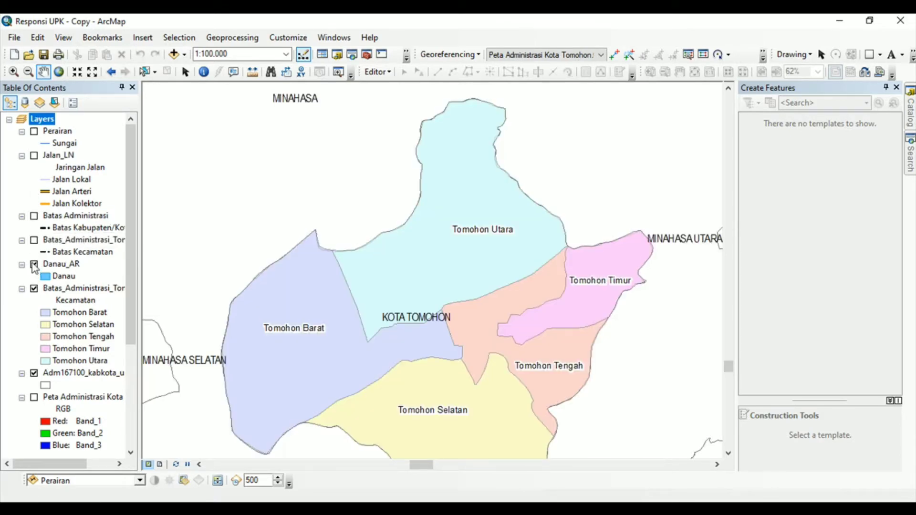
left_click(34, 289)
- Zoom the map to the Batas_Administrasi_Tomohon_AR layer and turn off the Adm167100_kabkota layer
left_click(59, 72)
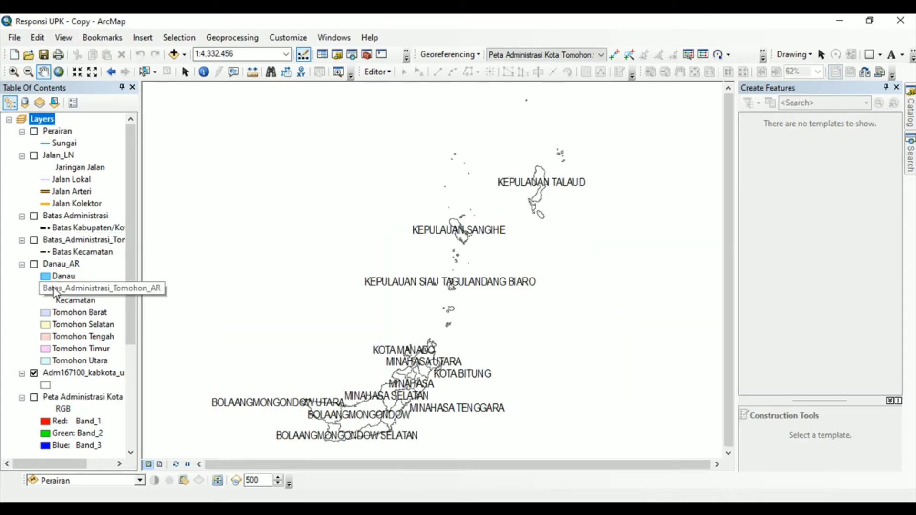
left_click(91, 286)
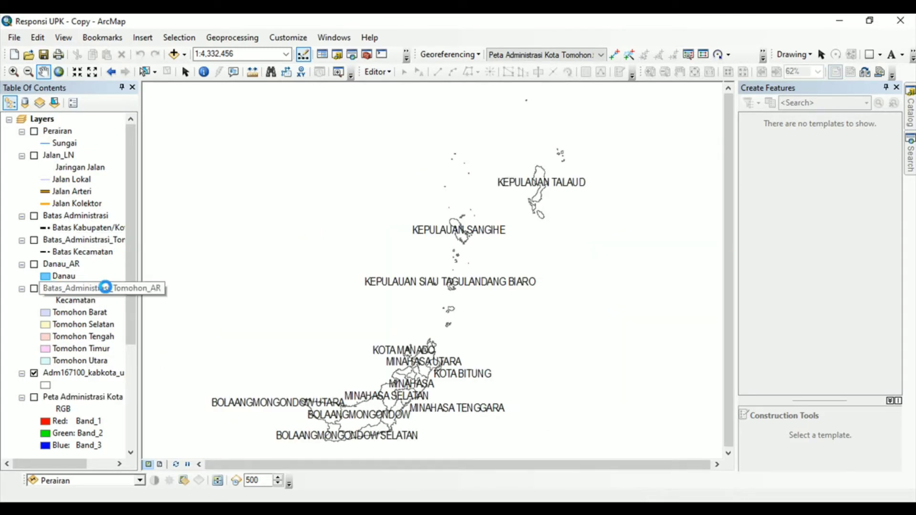
right_click(105, 288)
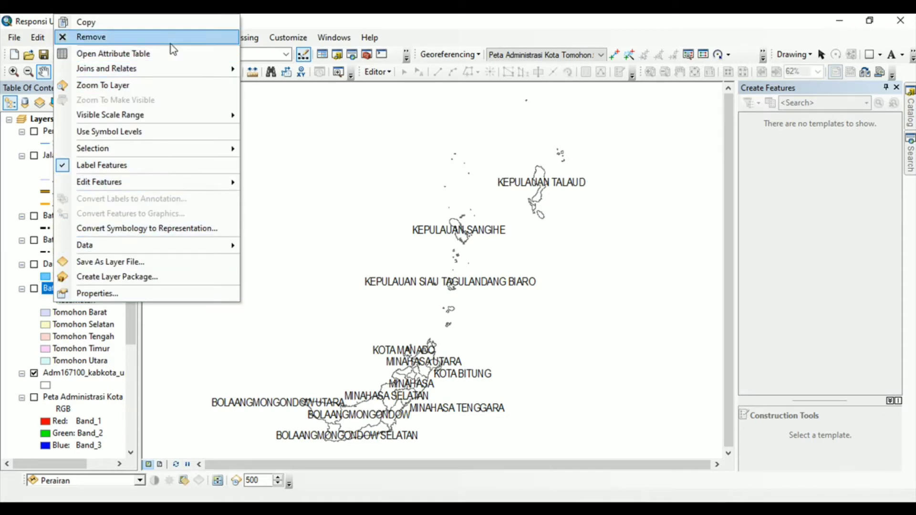
left_click(153, 84)
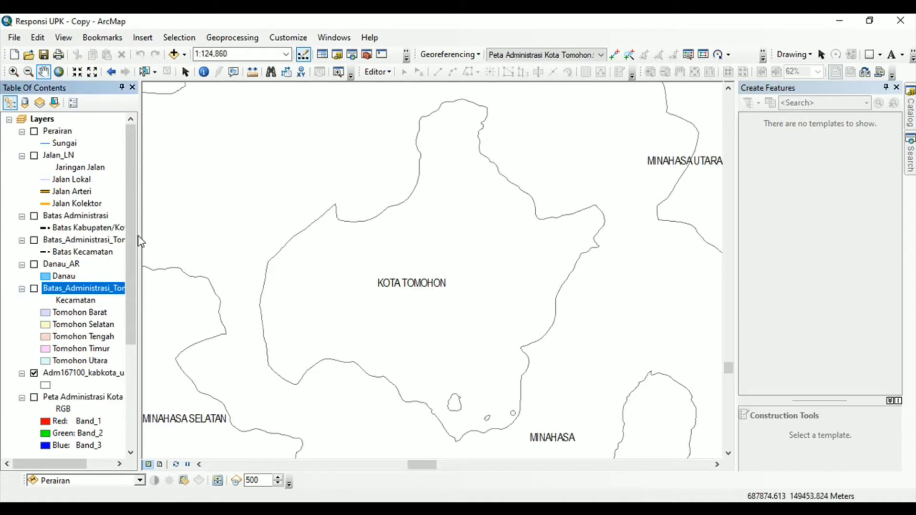
left_click(34, 373)
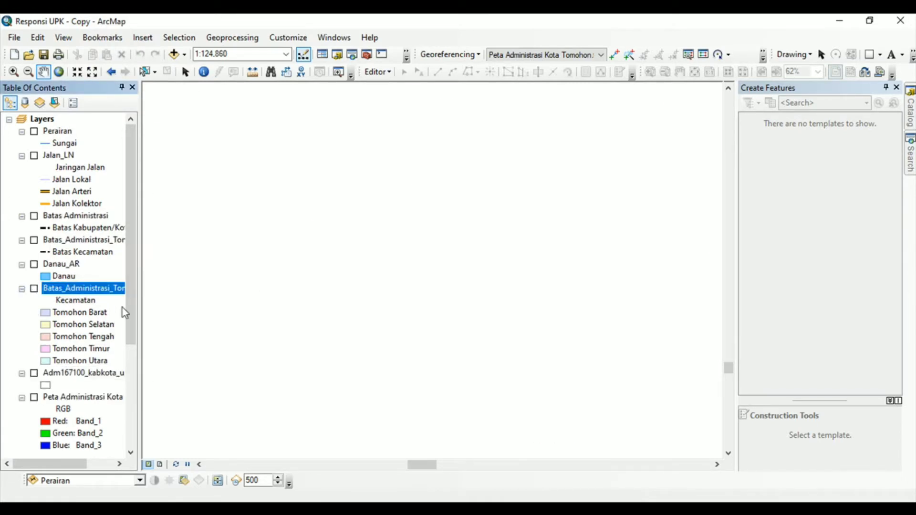
left_click_drag(123, 307, 139, 258)
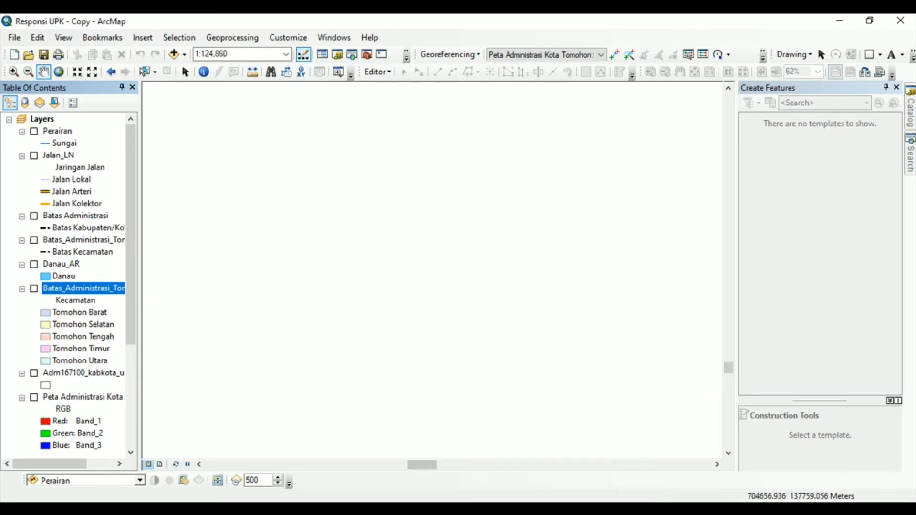
- Switch to Firefox, search the web for DEMNAS and open the Badan Informasi Geospasial DEMNAS site
left_click(501, 487)
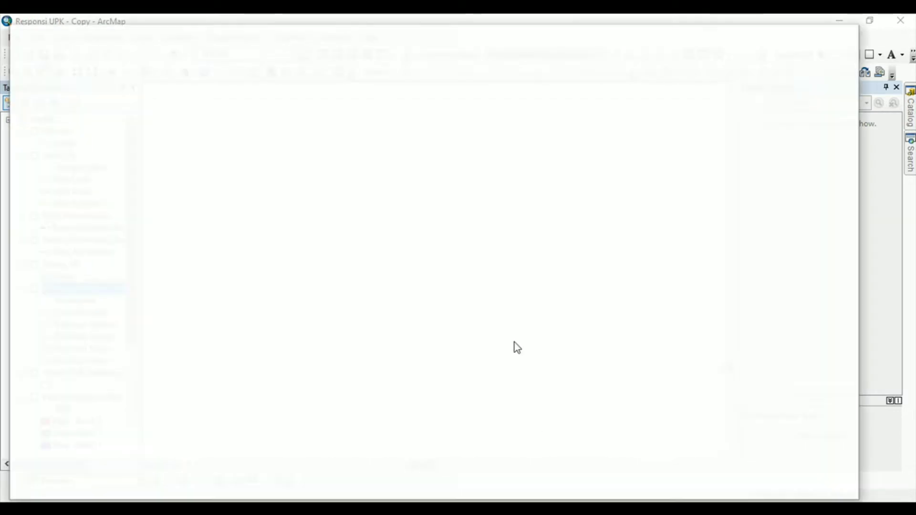
left_click(360, 48)
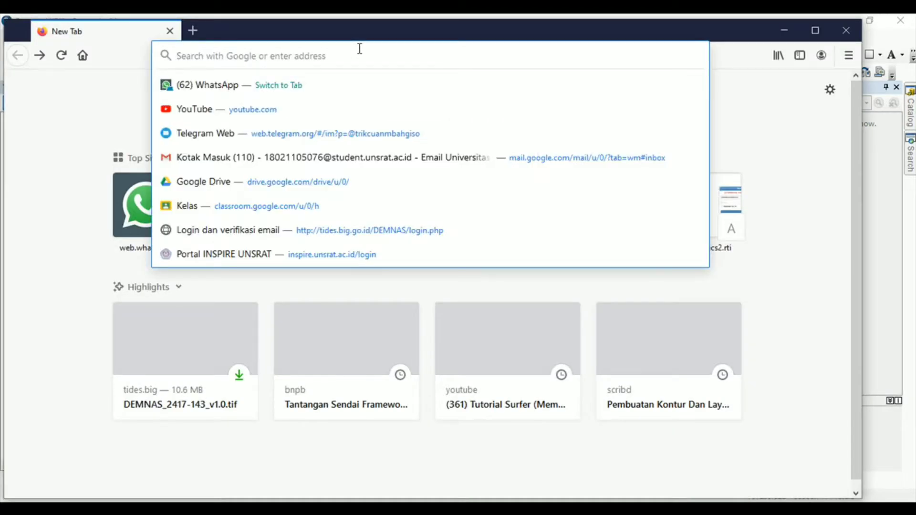
type("DE")
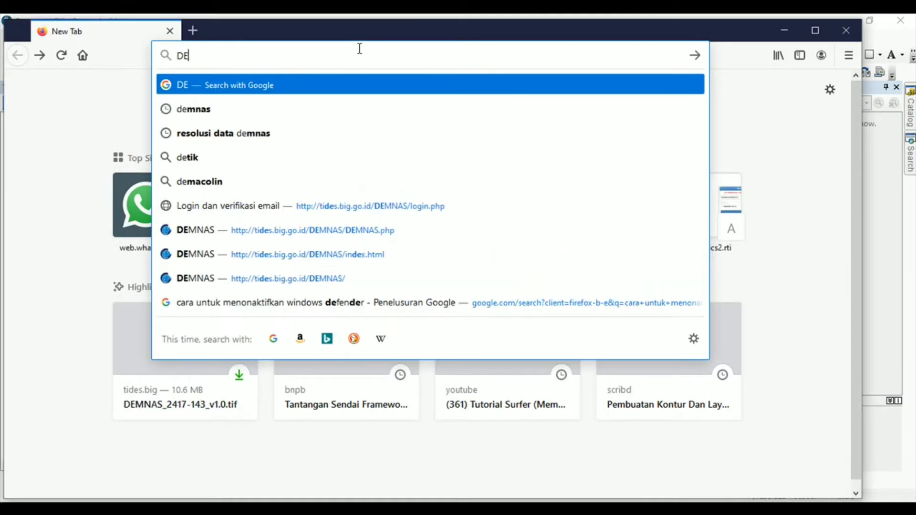
type("MNAS")
key("Return")
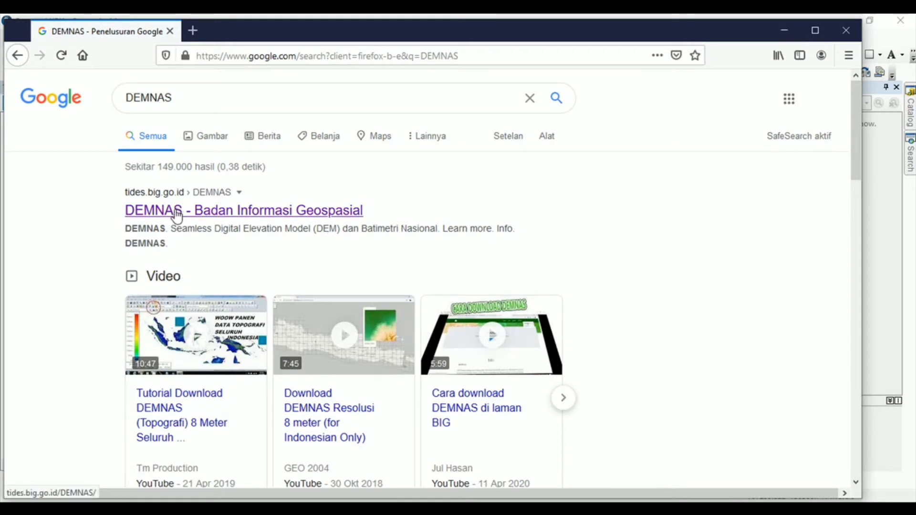
left_click(178, 215)
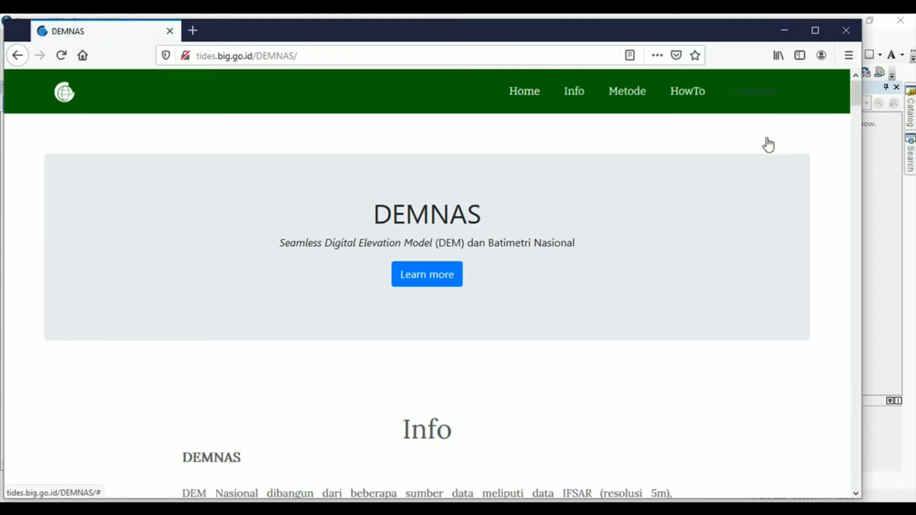
- Request the DEMNAS download and log in with the saved account e-mail and password
left_click(778, 96)
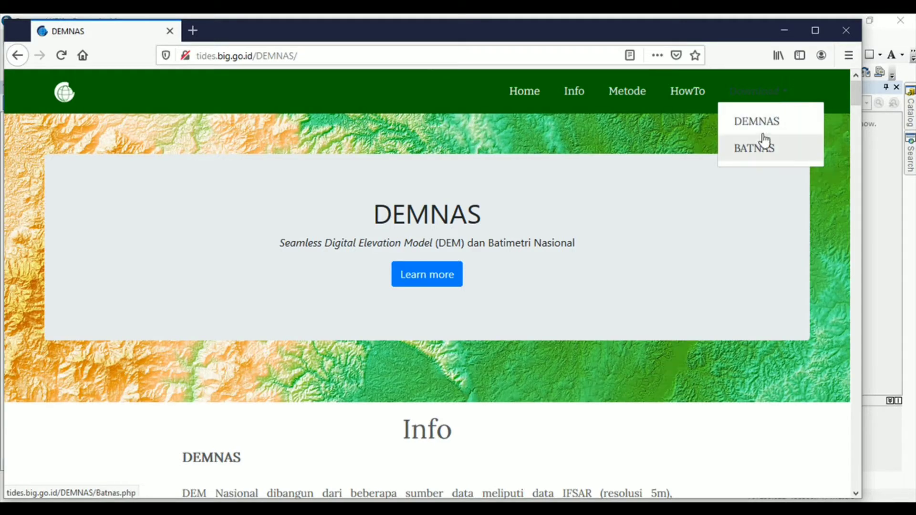
left_click(765, 127)
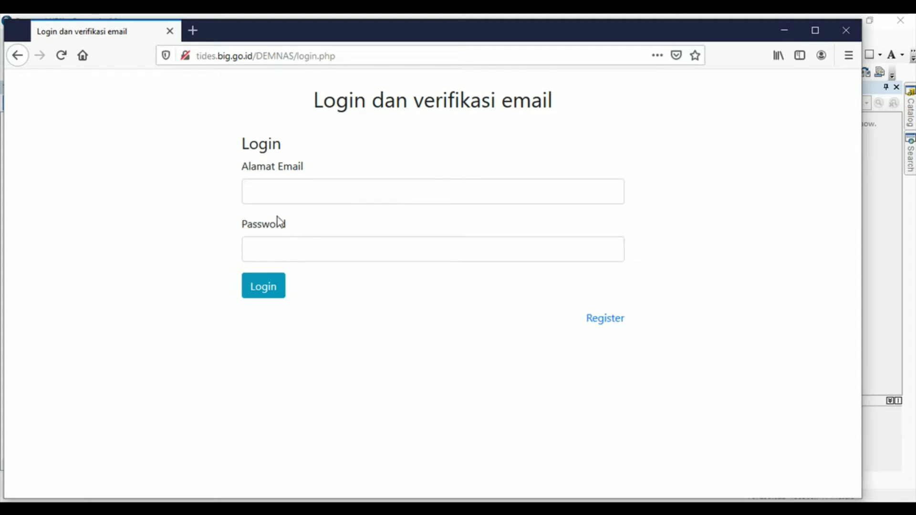
left_click(603, 322)
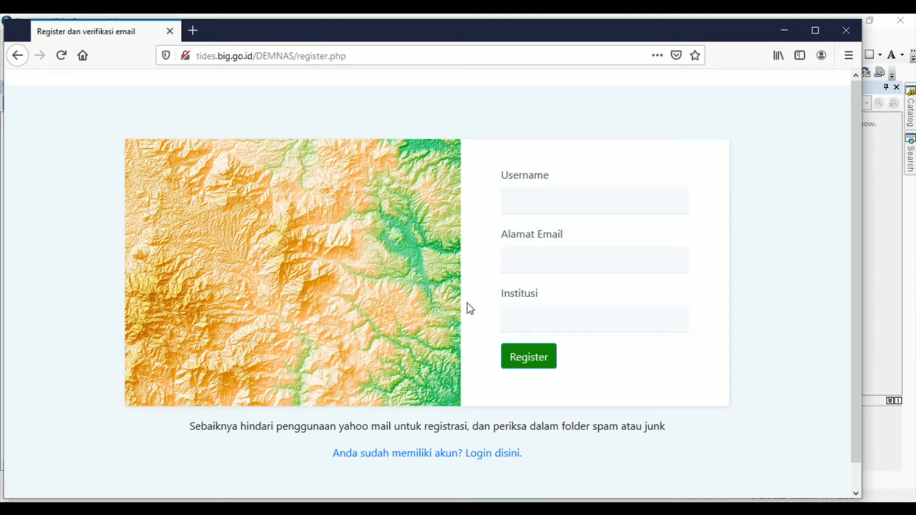
key("alt+Left")
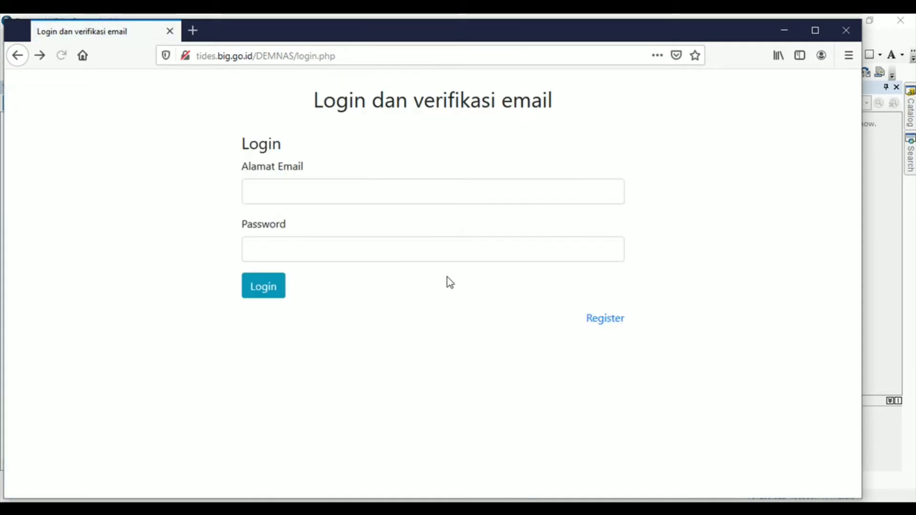
left_click(311, 200)
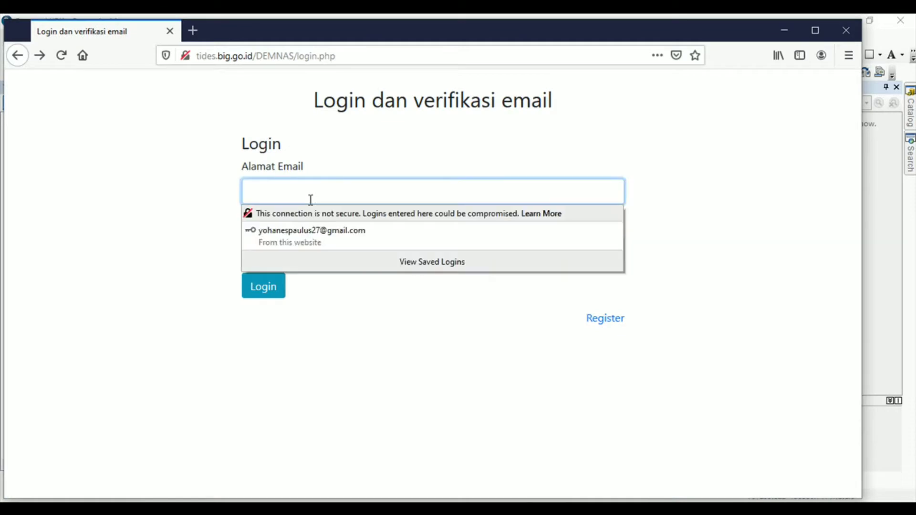
left_click(276, 292)
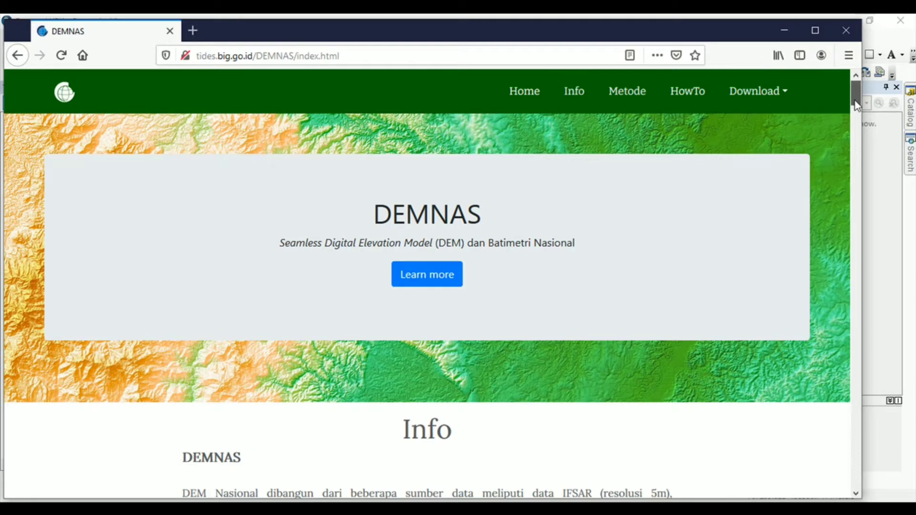
- Open the DEMNAS elevation tile download map from the DEMNAS site's home page
mouse_move(858, 105)
left_mouse_down()
mouse_move(866, 130)
mouse_move(869, 119)
left_mouse_up()
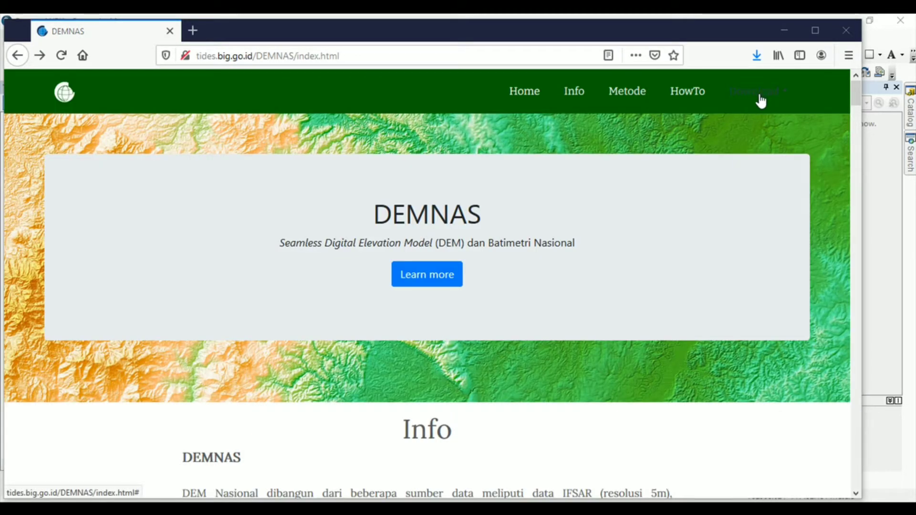
left_click(761, 101)
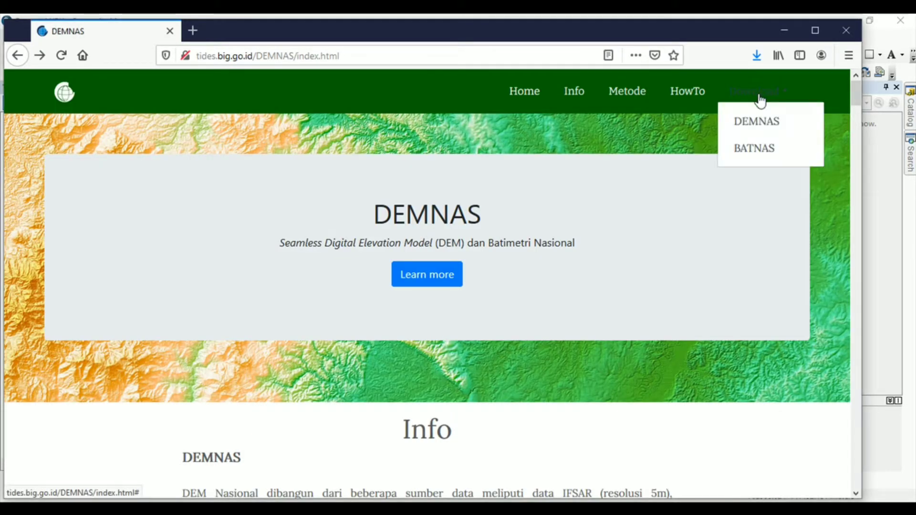
left_click(748, 123)
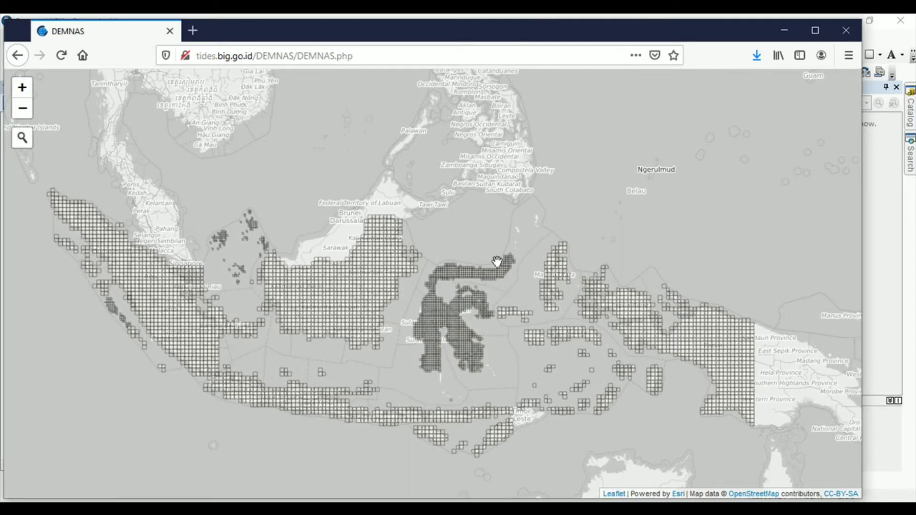
- Find Tomohon in Sulawesi Utara on the tile map and save the northwestern tile DEMNAS_2417-134 as a file
scroll(497, 261, "up", 1)
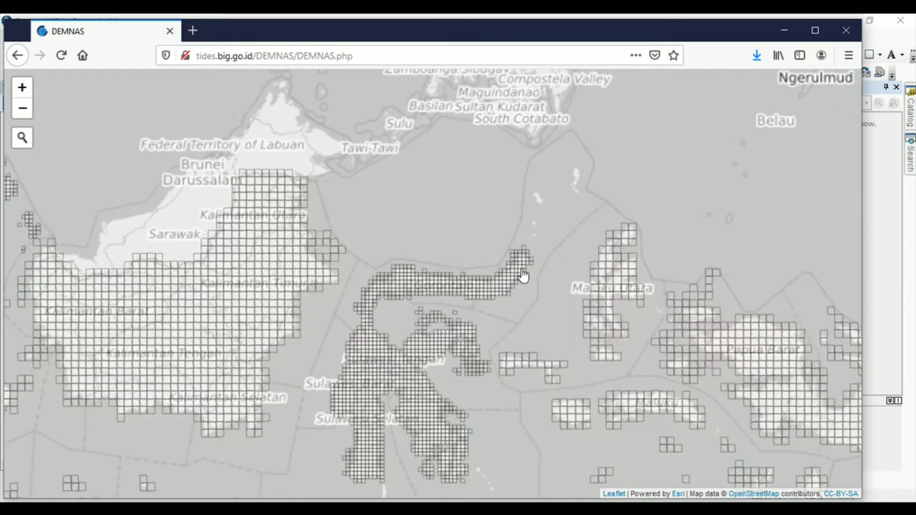
left_click(534, 268)
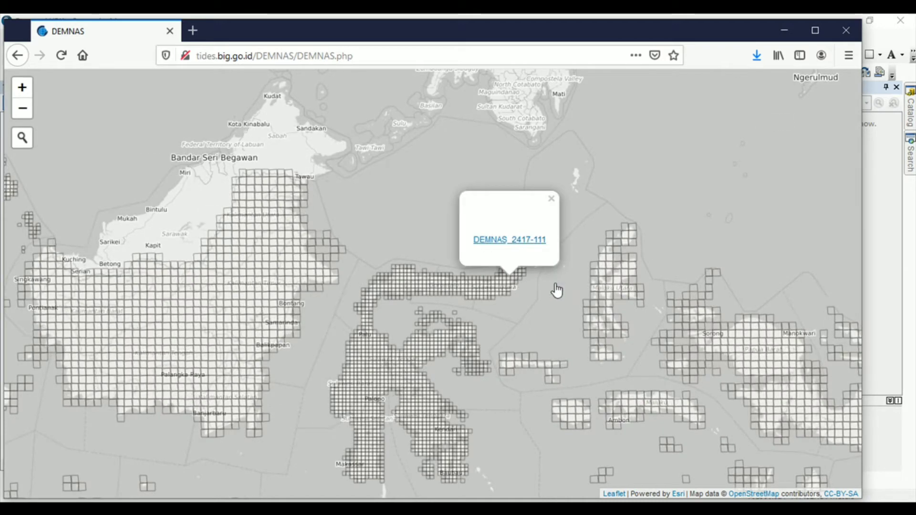
scroll(556, 283, "up", 1)
scroll(556, 283, "up", 2)
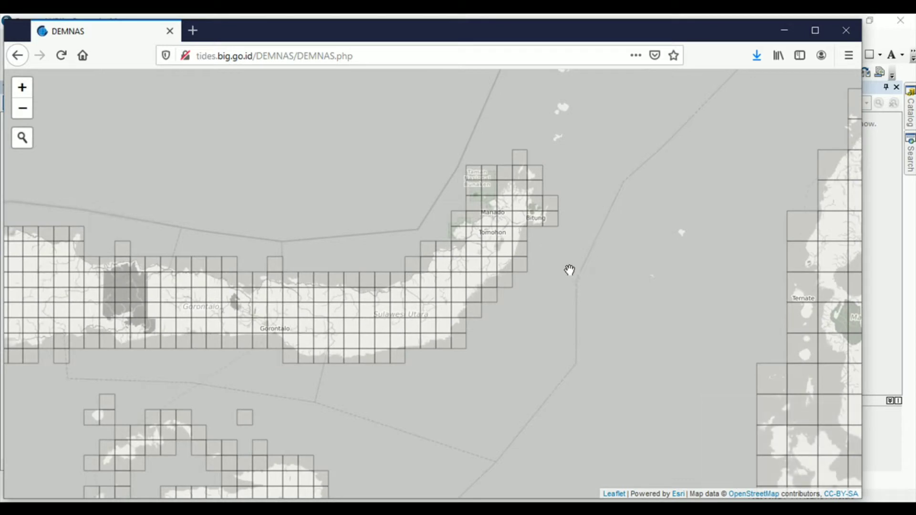
left_click_drag(552, 235, 556, 239)
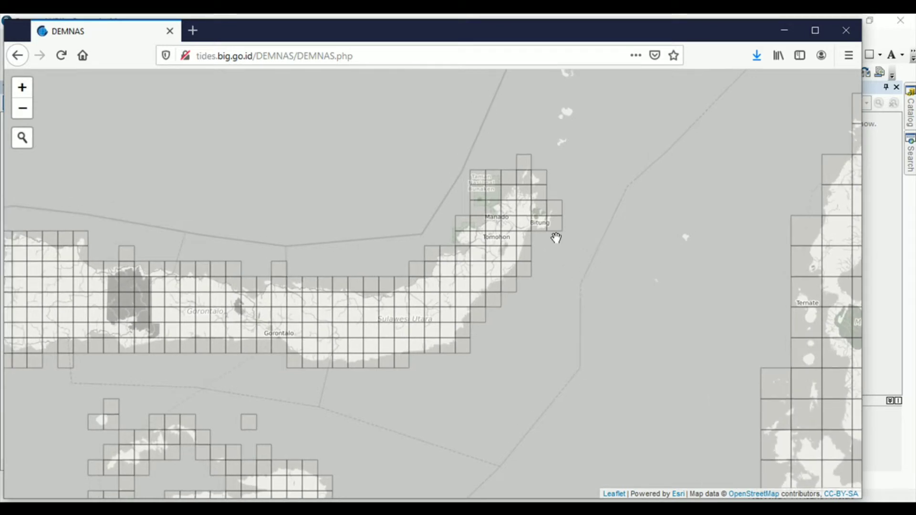
scroll(556, 238, "up", 1)
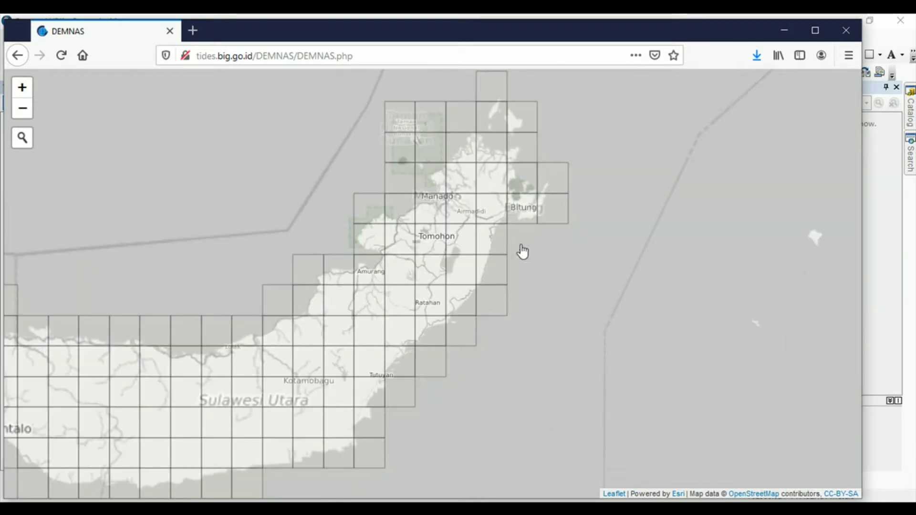
left_click_drag(553, 262, 571, 283)
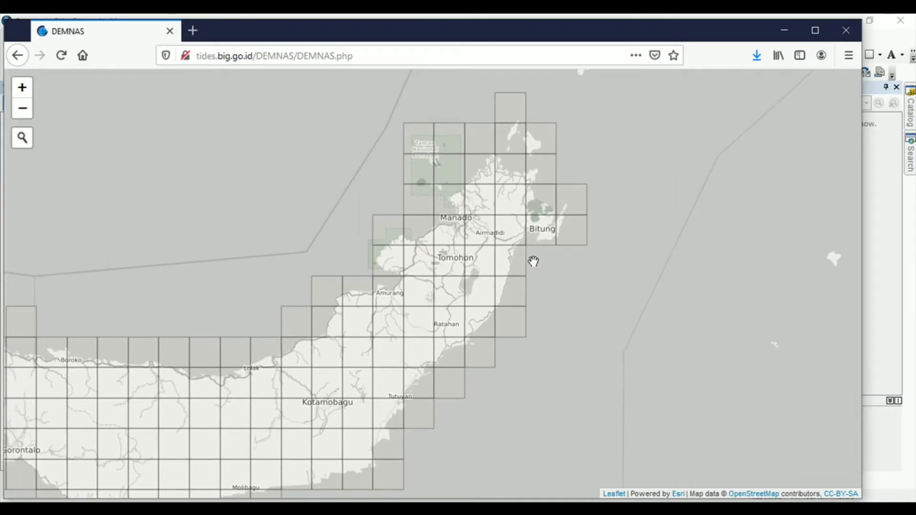
scroll(532, 261, "up", 1)
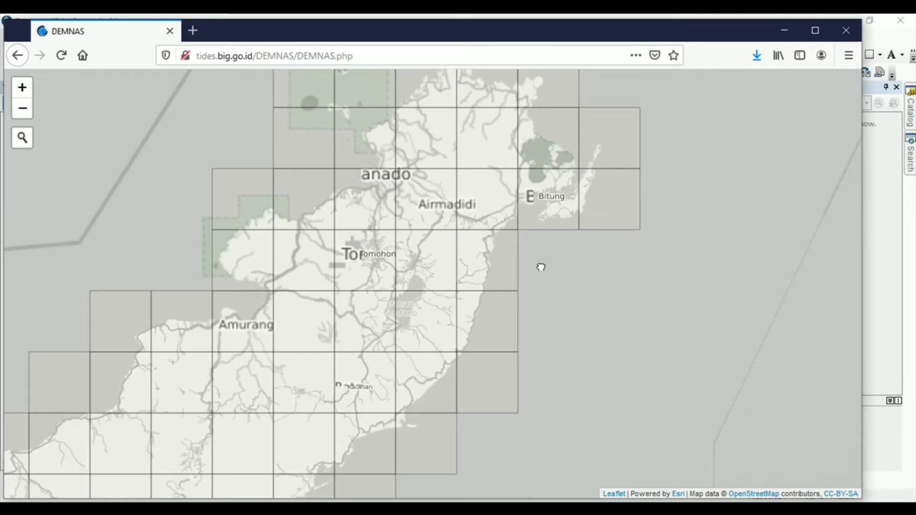
left_click_drag(530, 268, 566, 266)
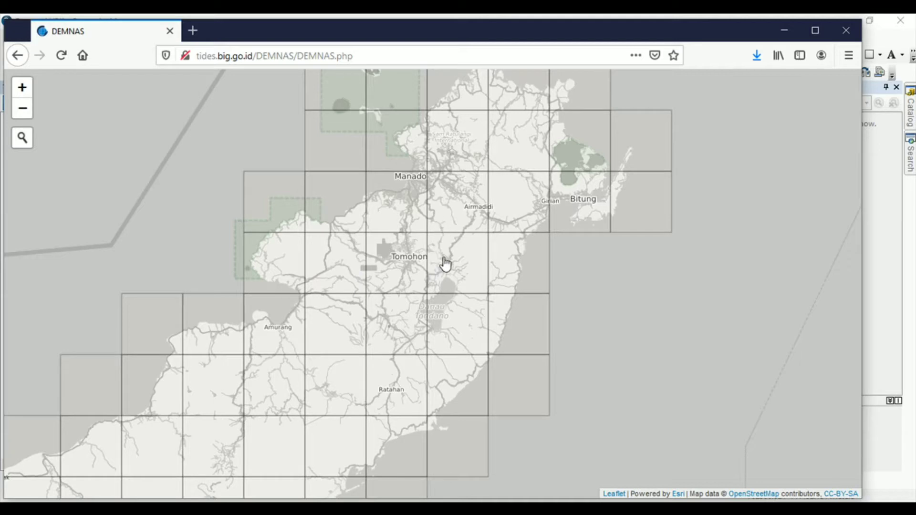
left_click(341, 213)
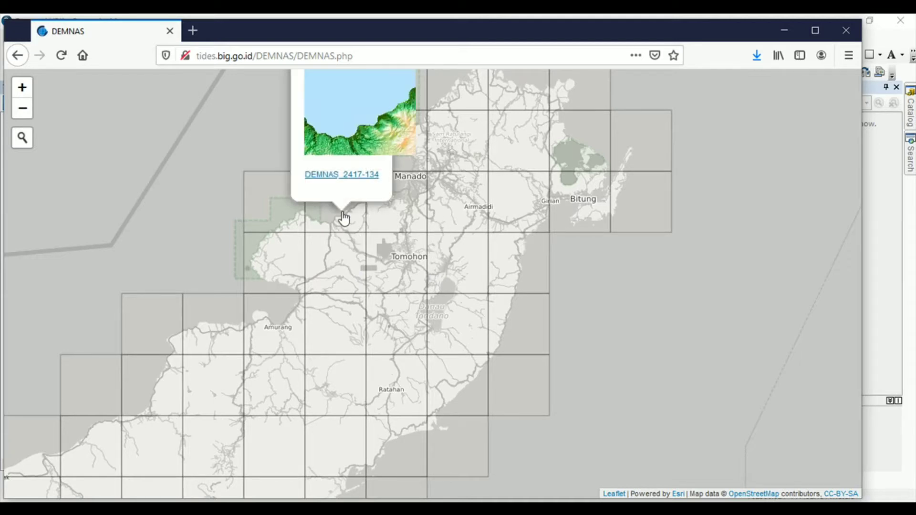
left_click(352, 179)
left_click(328, 303)
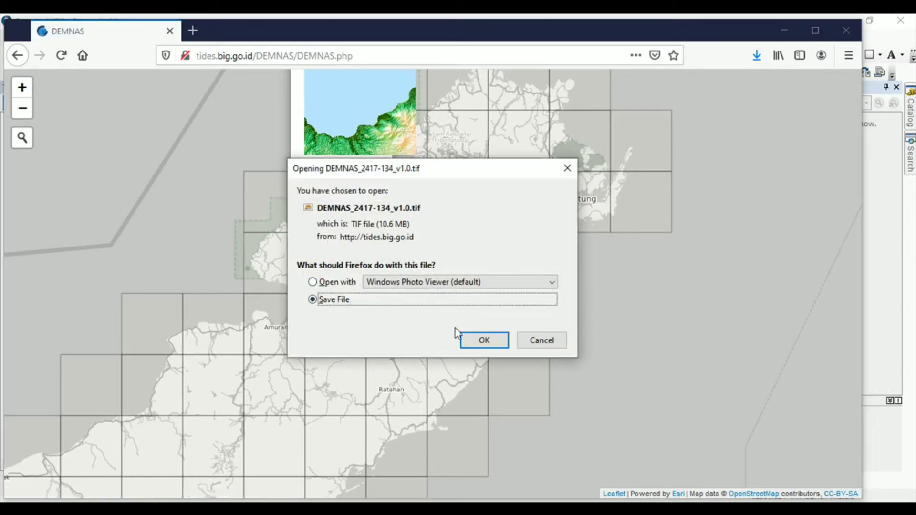
left_click(467, 340)
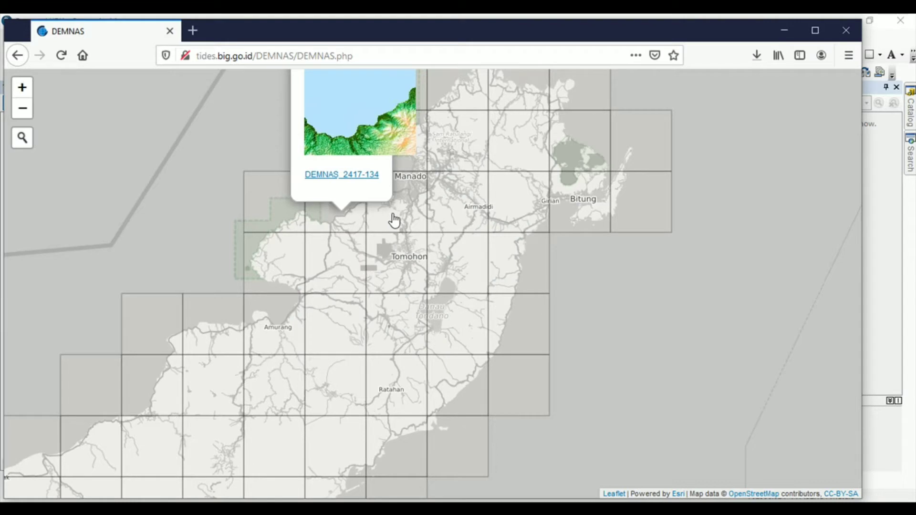
- Download the tile directly north of Tomohon, DEMNAS_2417-143, and save it as a file
left_click(394, 221)
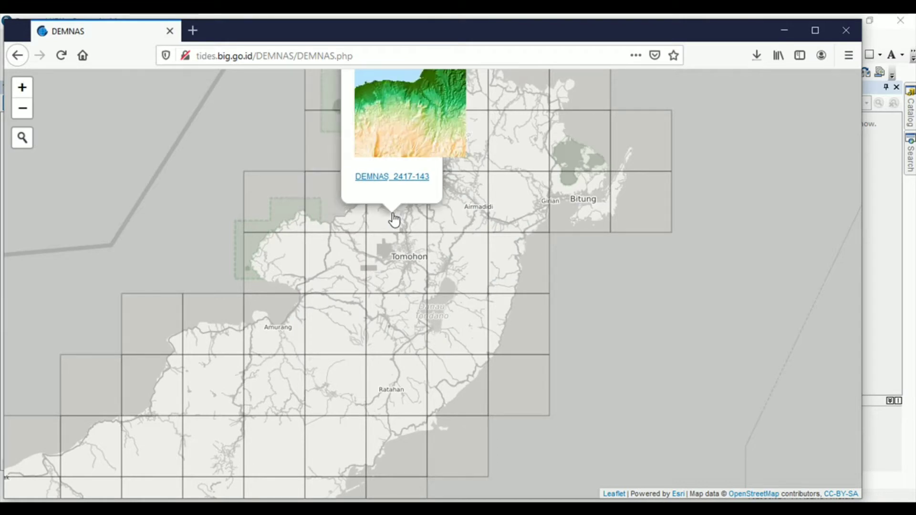
left_click(402, 178)
left_click(324, 302)
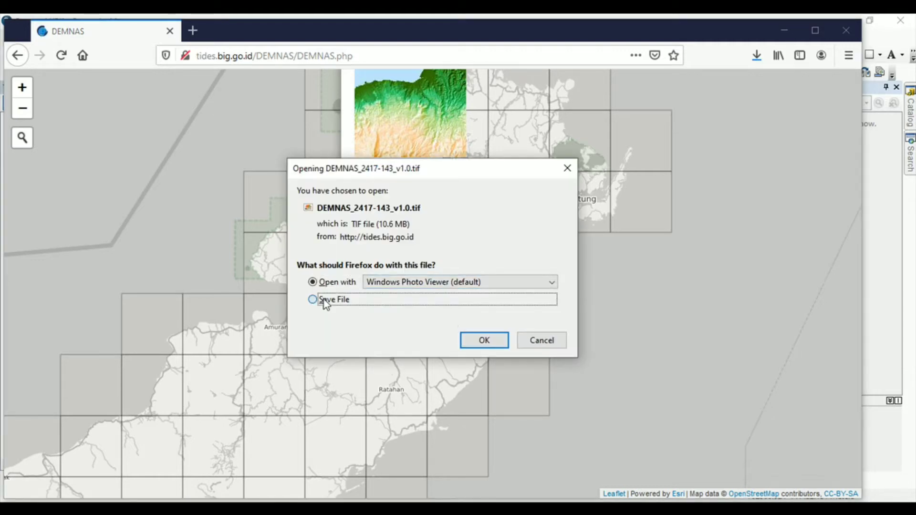
left_click(485, 338)
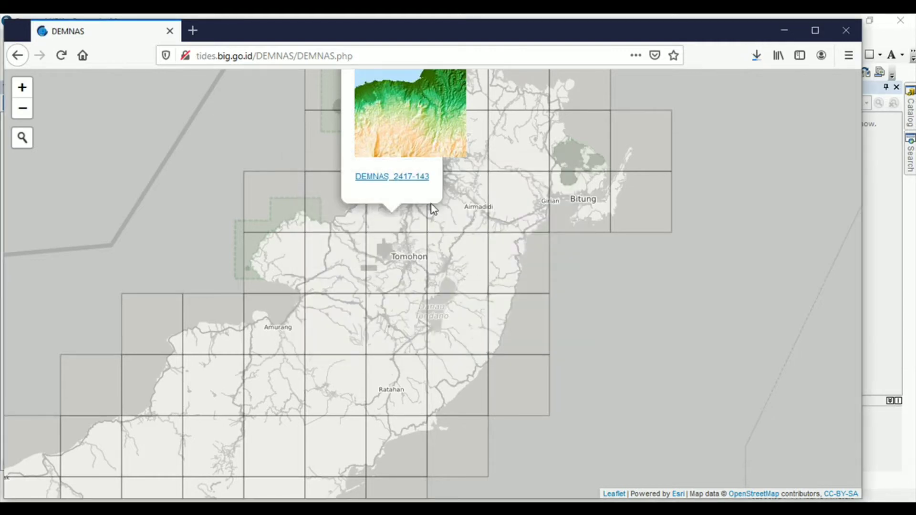
- Download the tile northeast of Tomohon, DEMNAS_2417-144, and save it as a file
left_click(459, 214)
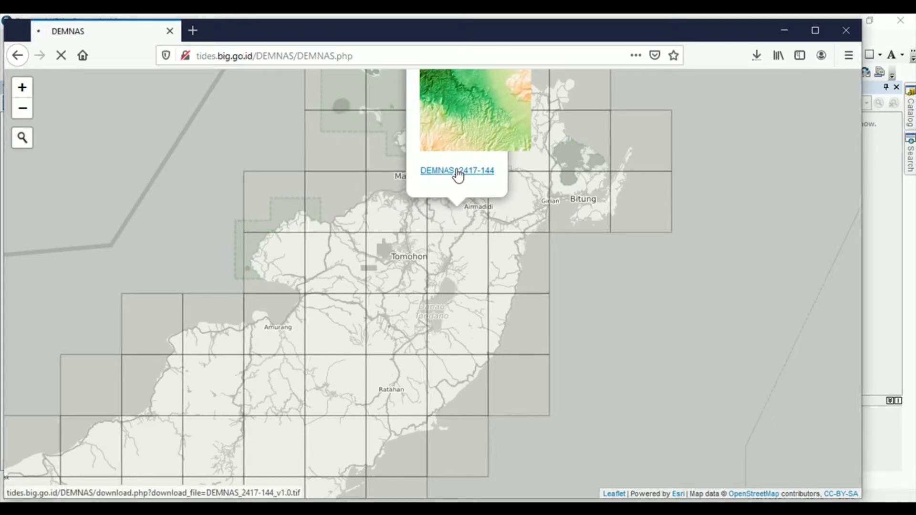
left_click(315, 300)
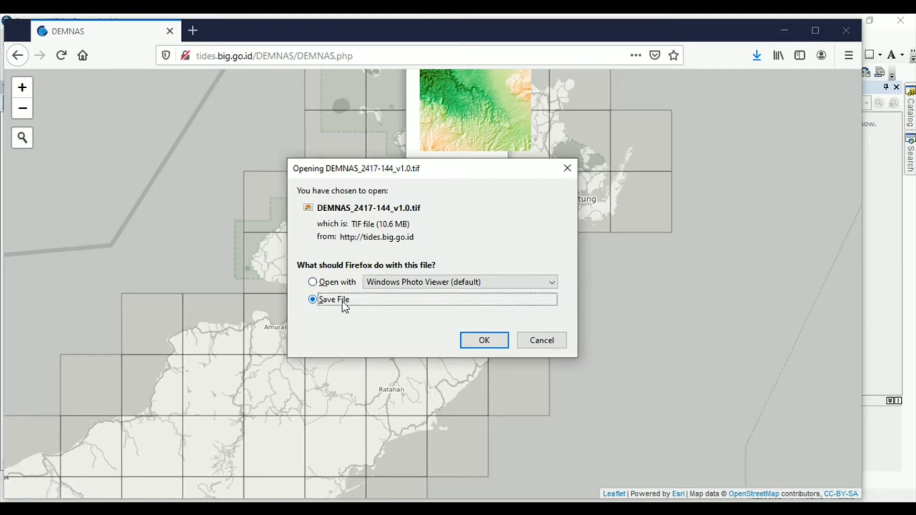
left_click(493, 342)
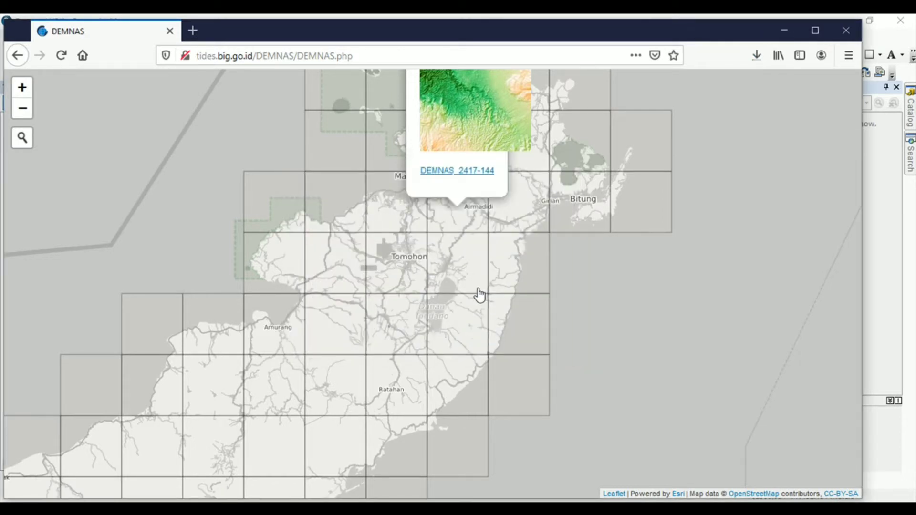
- Download the tile east of Tomohon, DEMNAS_2417-142, and save it as a file
left_click(457, 264)
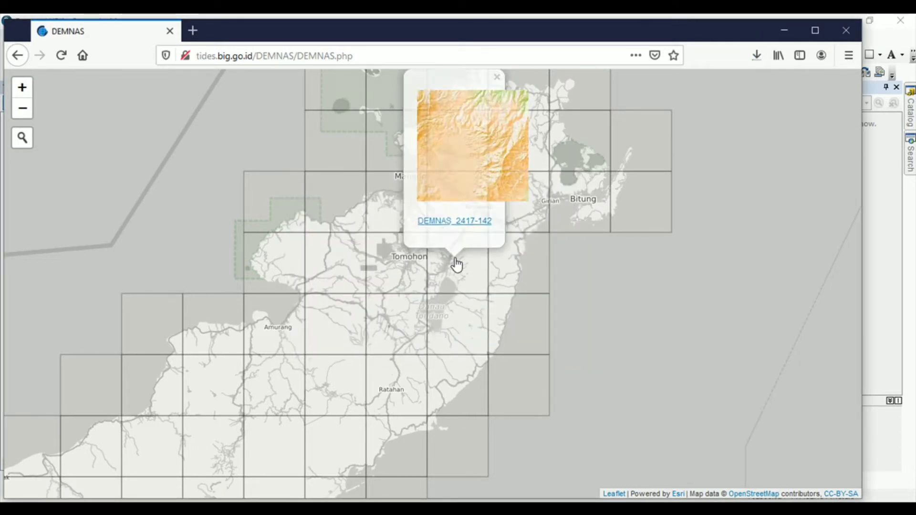
left_click(448, 224)
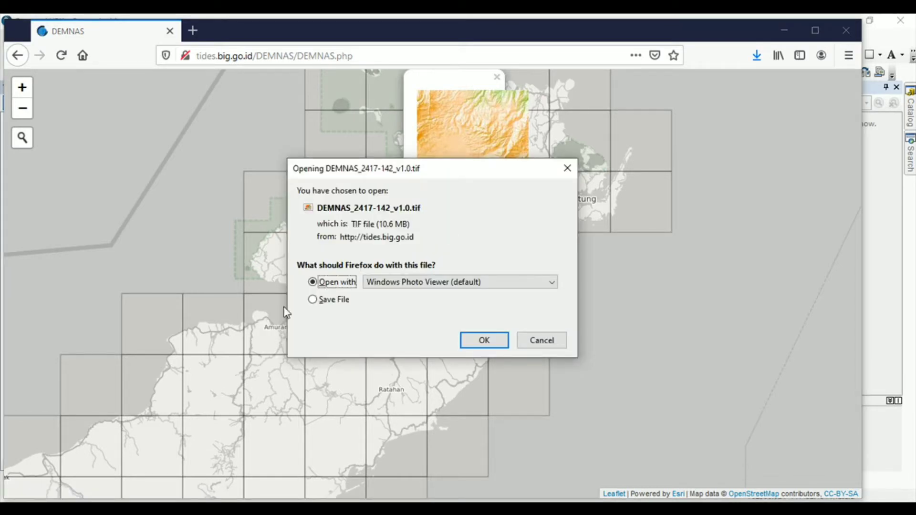
left_click(311, 300)
left_click(486, 341)
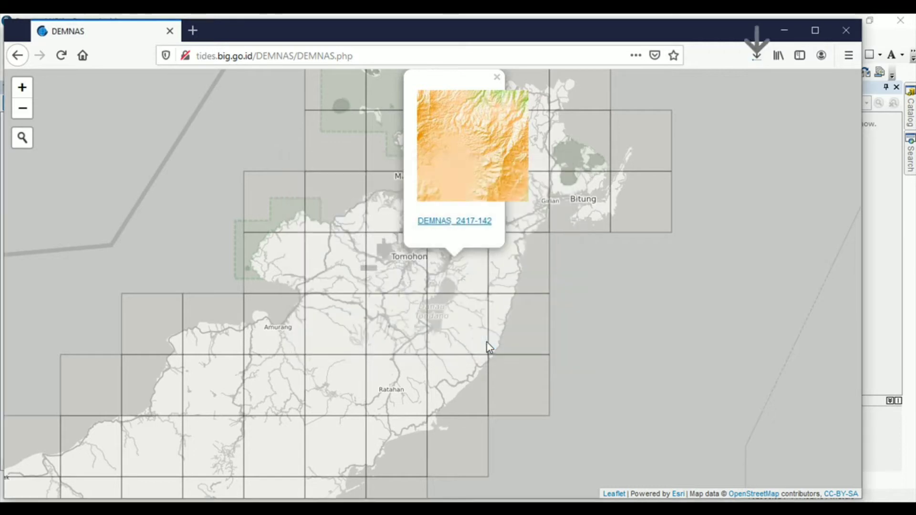
- Download the tile covering Tomohon itself, DEMNAS_2417-141, and save it as a file
left_click(394, 277)
left_click(395, 240)
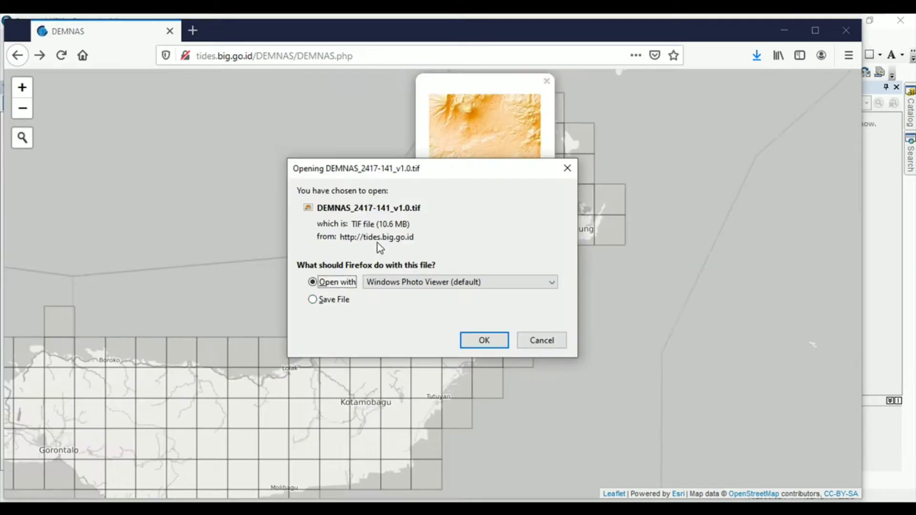
left_click(323, 300)
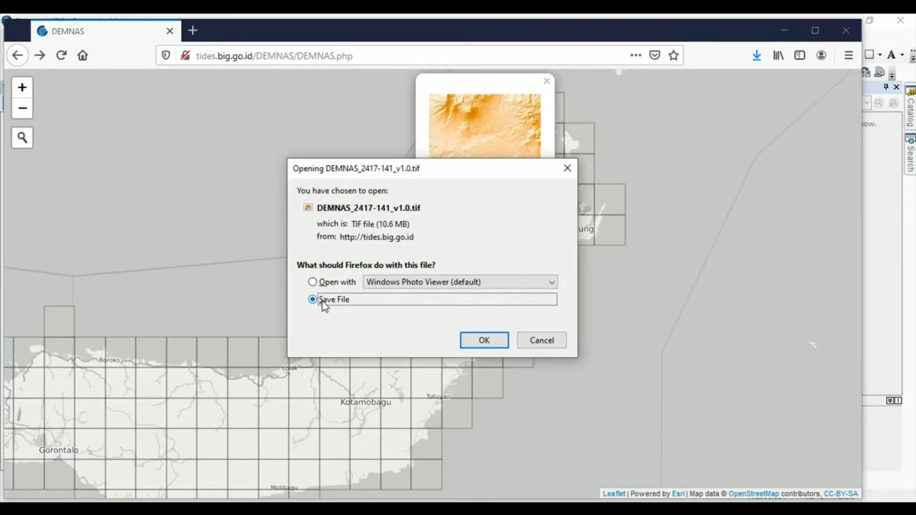
left_click(483, 339)
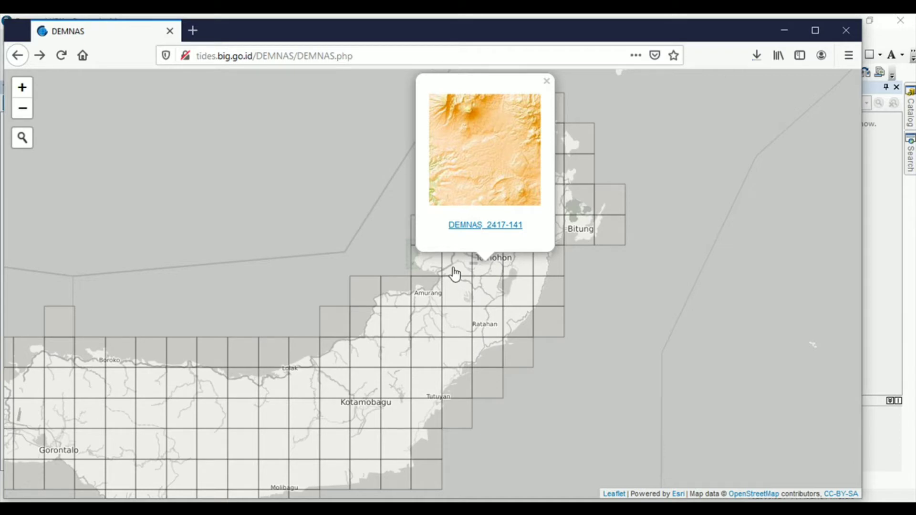
- Download the tile west of Tomohon, DEMNAS_2417-132, save it as a file and close its map popup
left_click(455, 274)
left_click(452, 237)
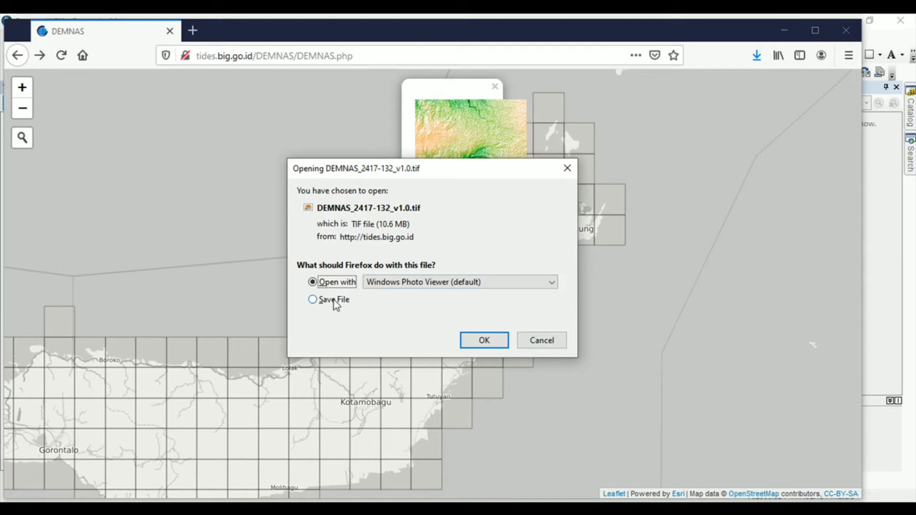
left_click(335, 301)
left_click(482, 339)
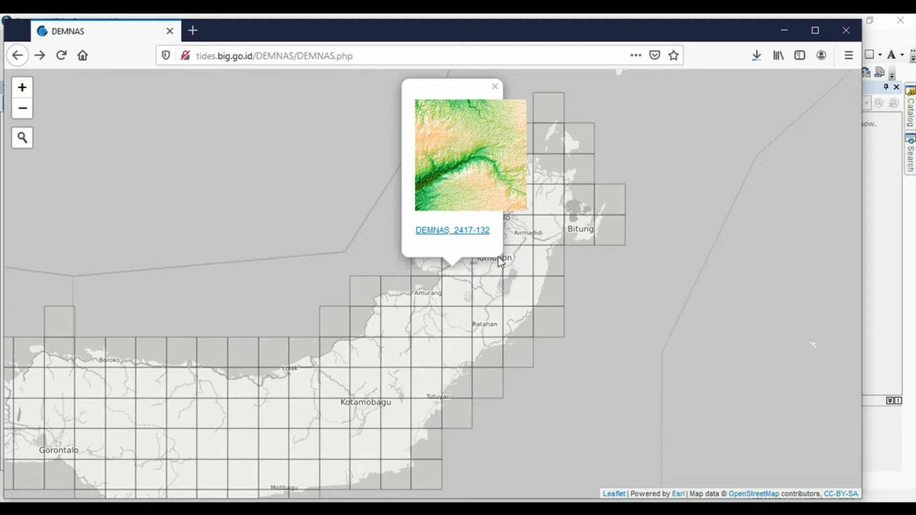
left_click(495, 87)
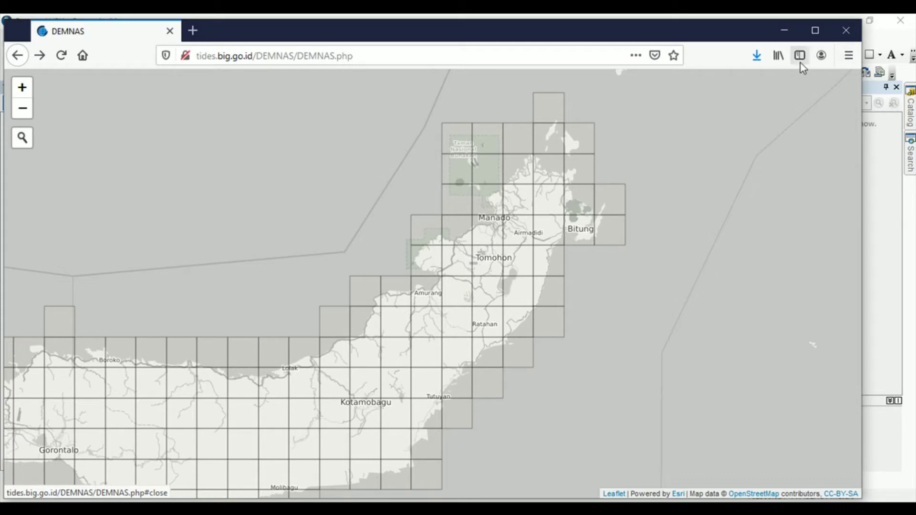
- Check the browser's download list, switch to the Downloads folder in File Explorer and select the six DEMNAS tiles downloaded today
left_click(756, 57)
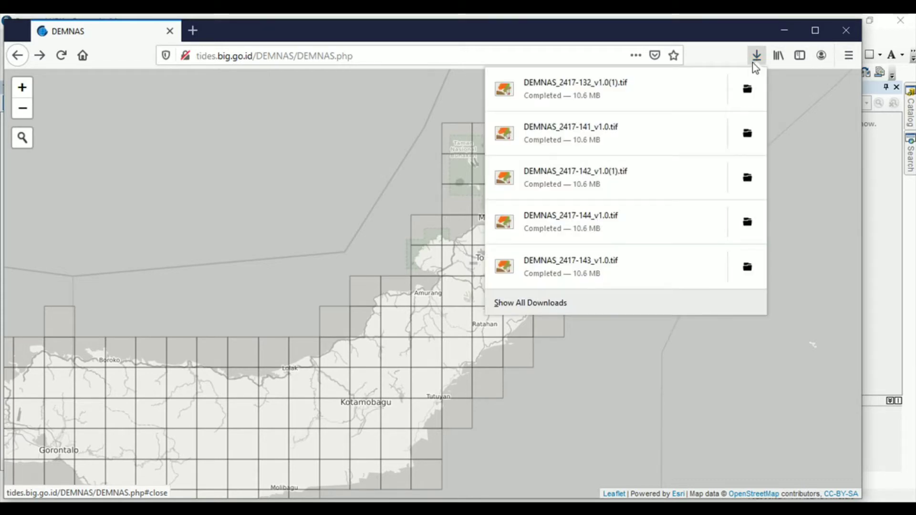
left_click(707, 38)
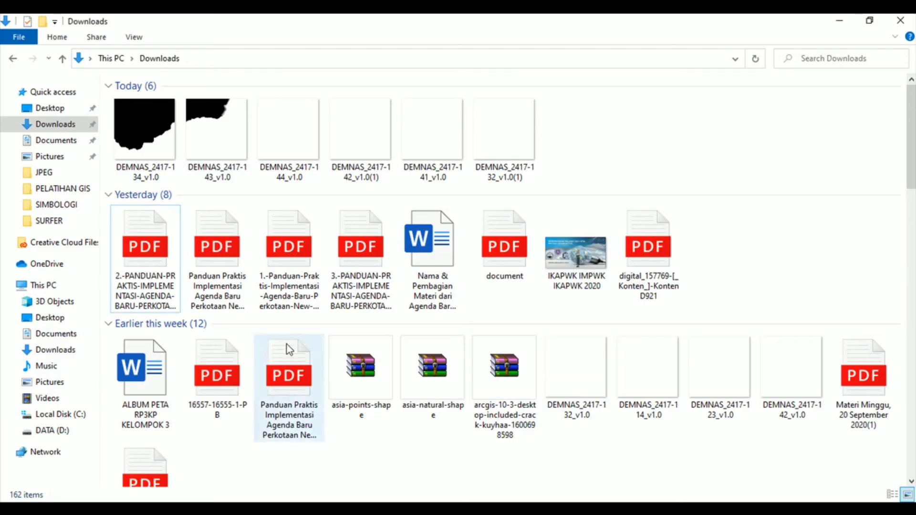
left_click(55, 125)
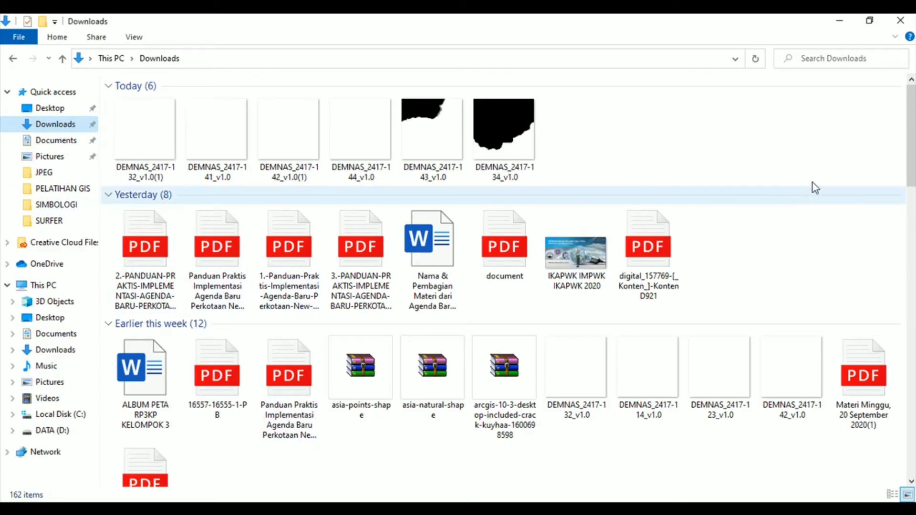
left_click(505, 124)
left_click(147, 131, "shift")
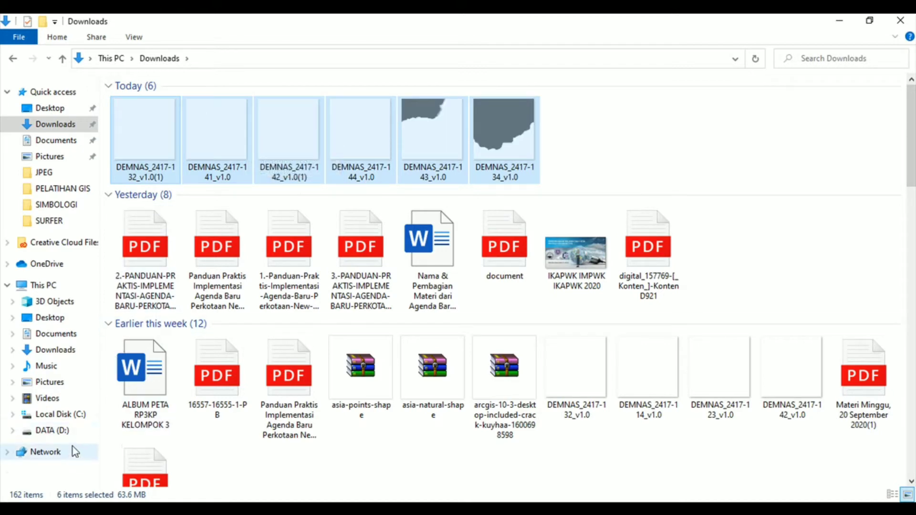
- Paste the six DEMNAS tiles into the RASTER folder under DATA (D:) > PELATIHAN GIS > RESPONSI UPK
left_click(53, 431)
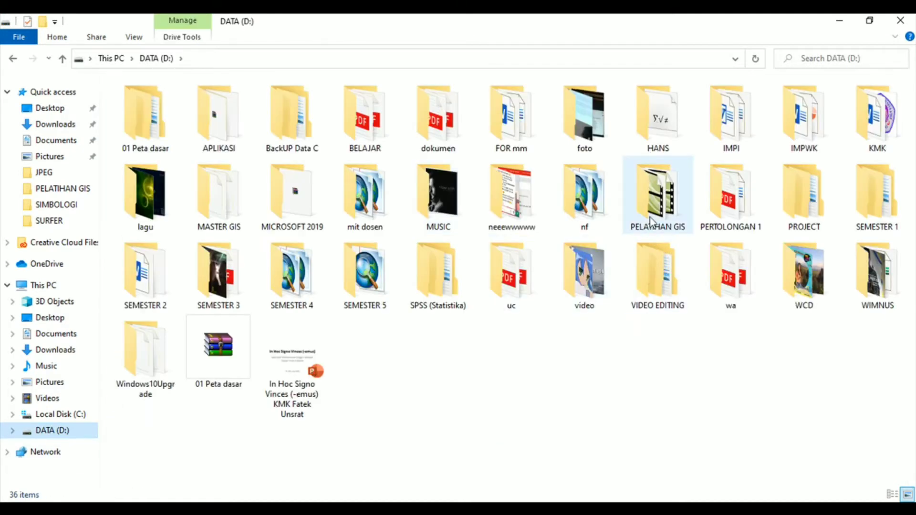
left_click(645, 221)
double_click(645, 220)
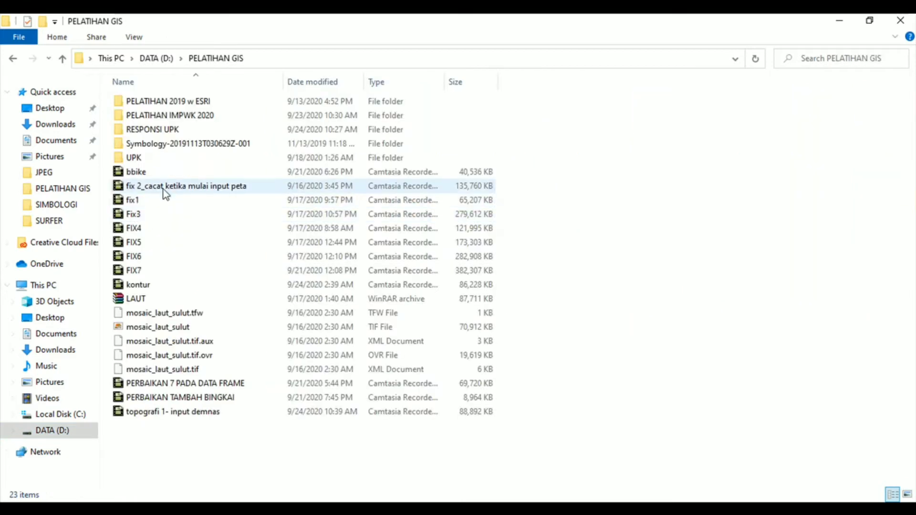
double_click(185, 130)
double_click(202, 116)
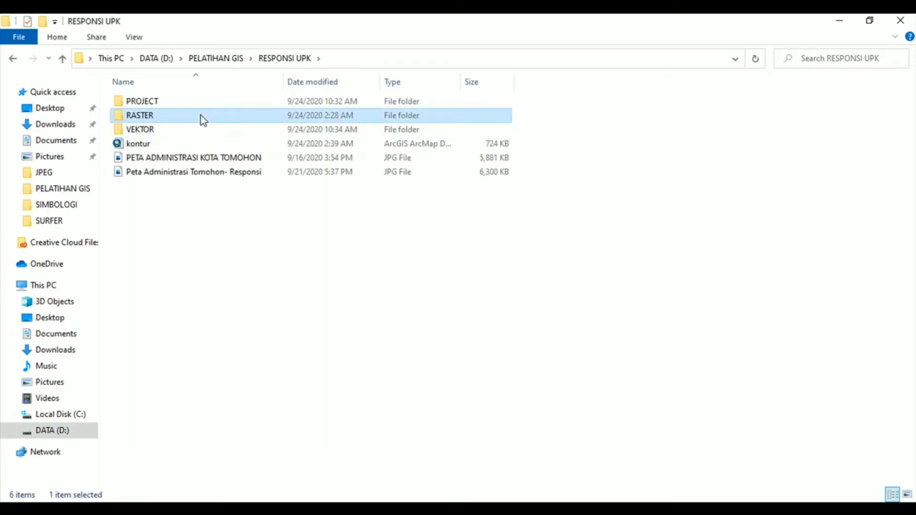
left_click_drag(911, 272, 912, 330)
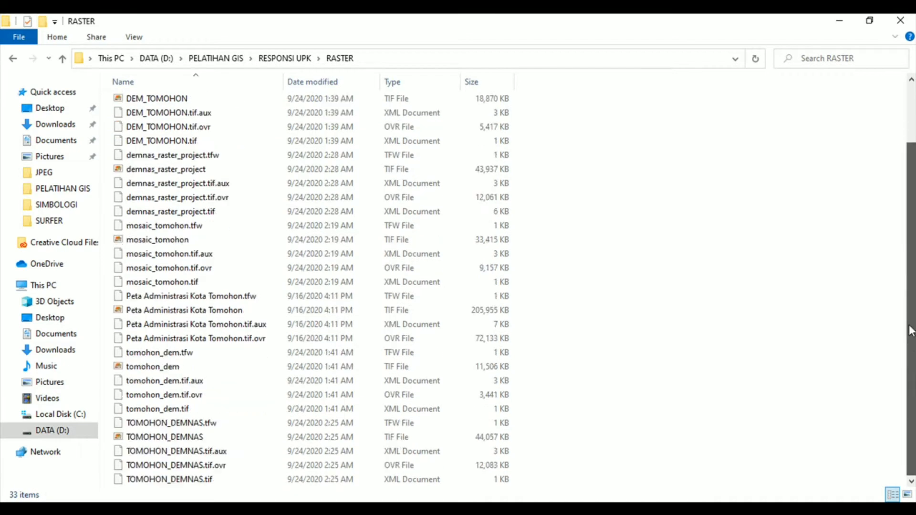
scroll(912, 349, "up", 2)
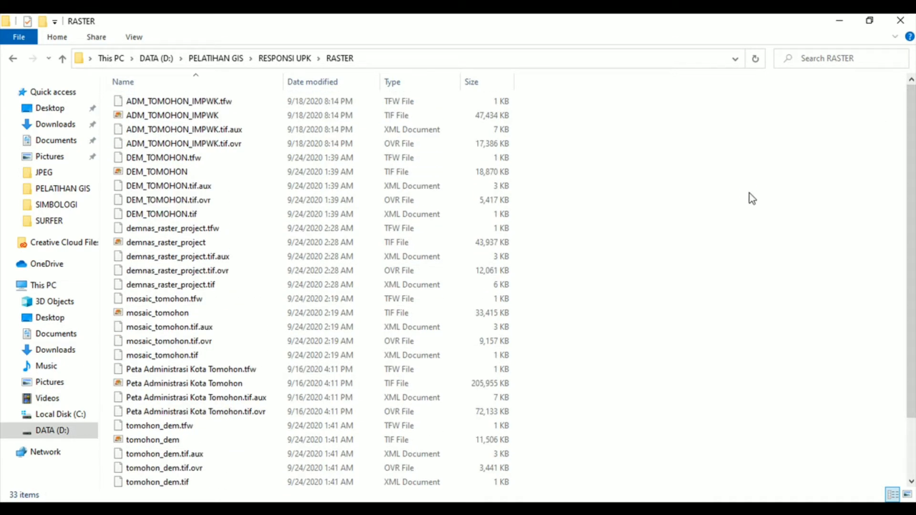
key("ctrl+v")
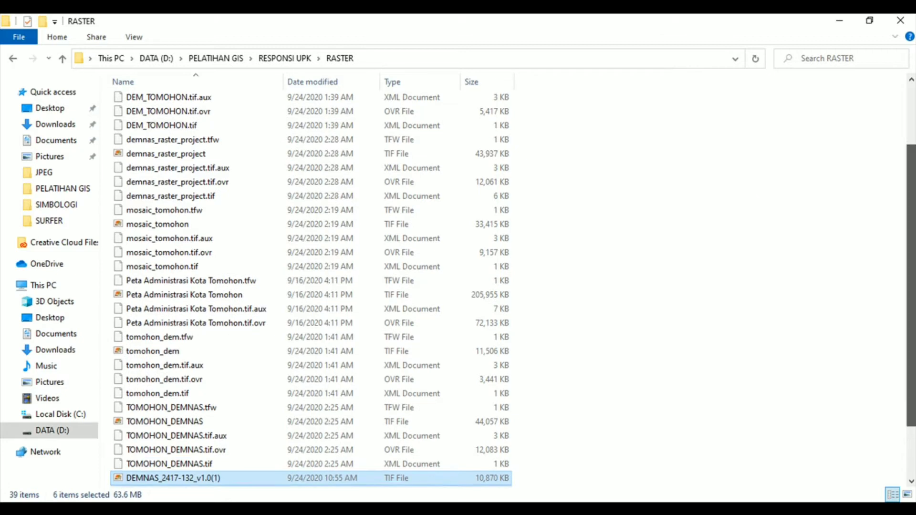
scroll(912, 286, "down", 2)
left_click(781, 280)
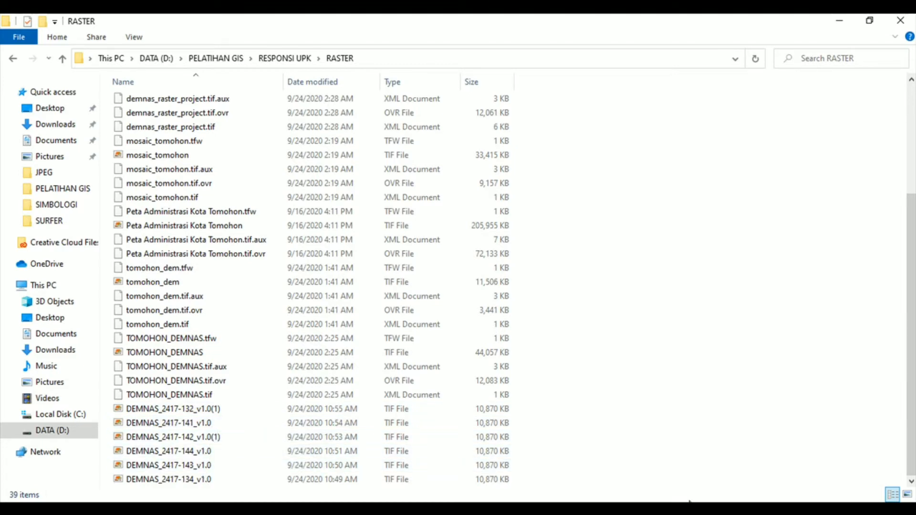
- Switch to ArcMap and add the six DEMNAS_2417 tiles from D:\PELATIHAN GIS\RESPONSI UPK\RASTER to the map
key("alt+Tab")
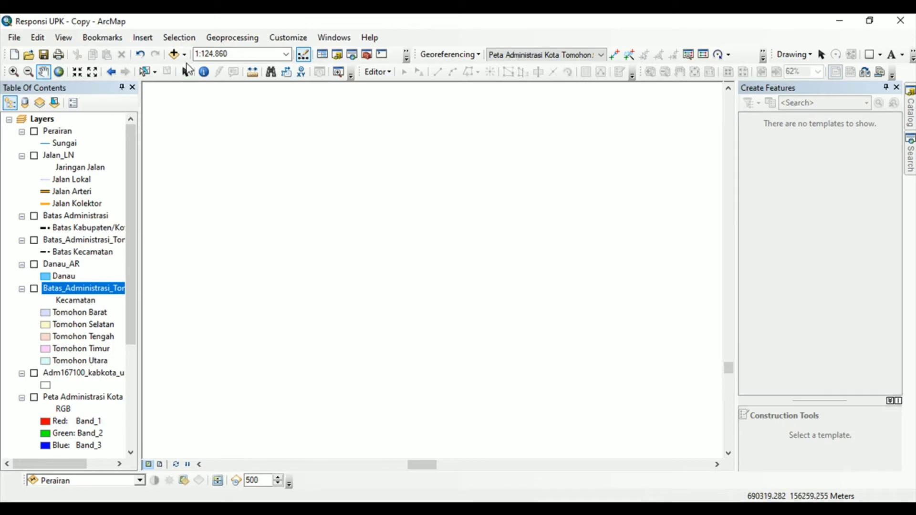
left_click(175, 56)
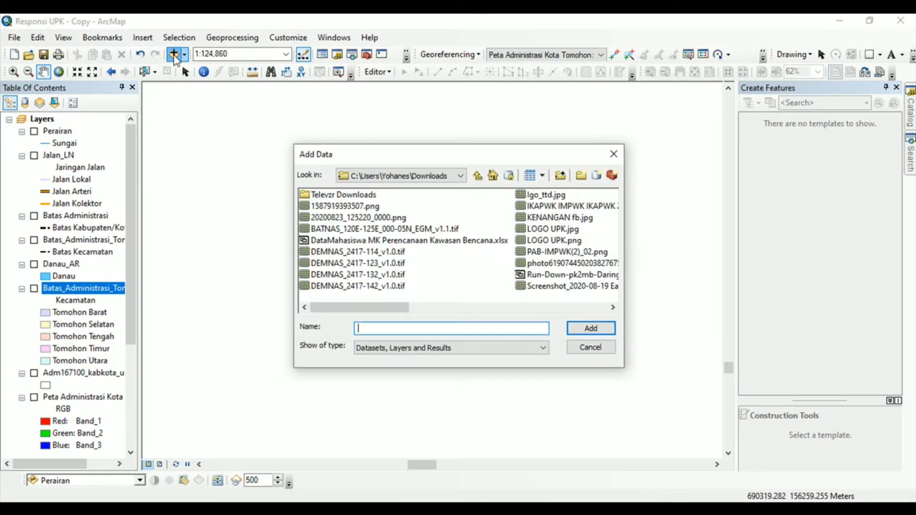
mouse_move(363, 313)
left_mouse_down()
mouse_move(389, 311)
mouse_move(344, 313)
left_mouse_up()
mouse_move(371, 312)
left_mouse_down()
mouse_move(401, 311)
mouse_move(372, 313)
left_mouse_up()
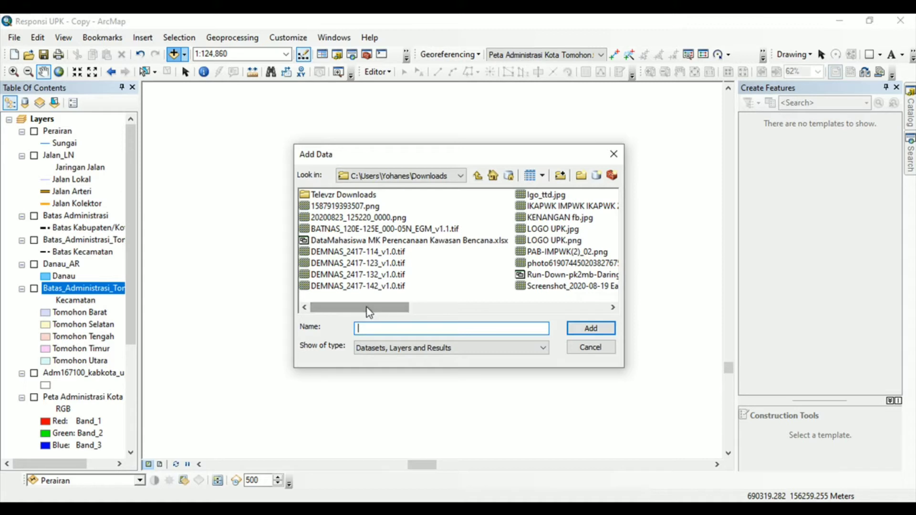
left_click(346, 253)
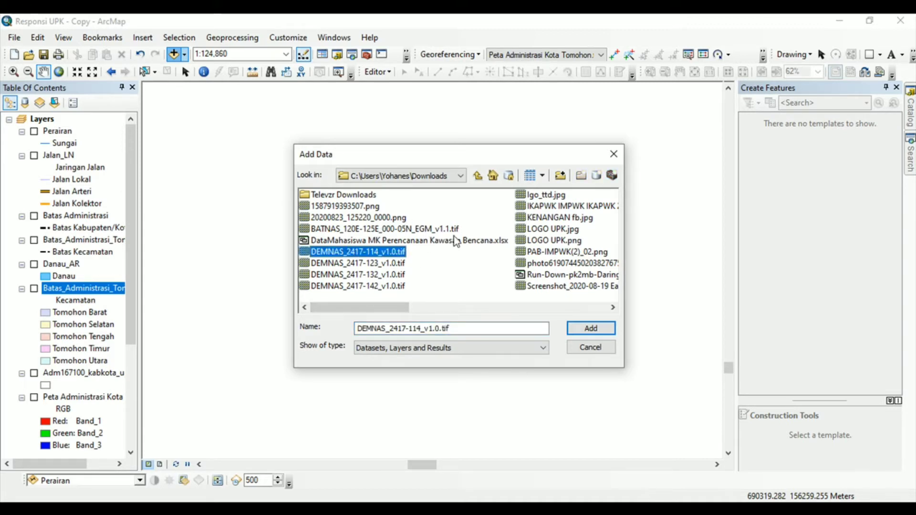
left_click(477, 176)
double_click(314, 218)
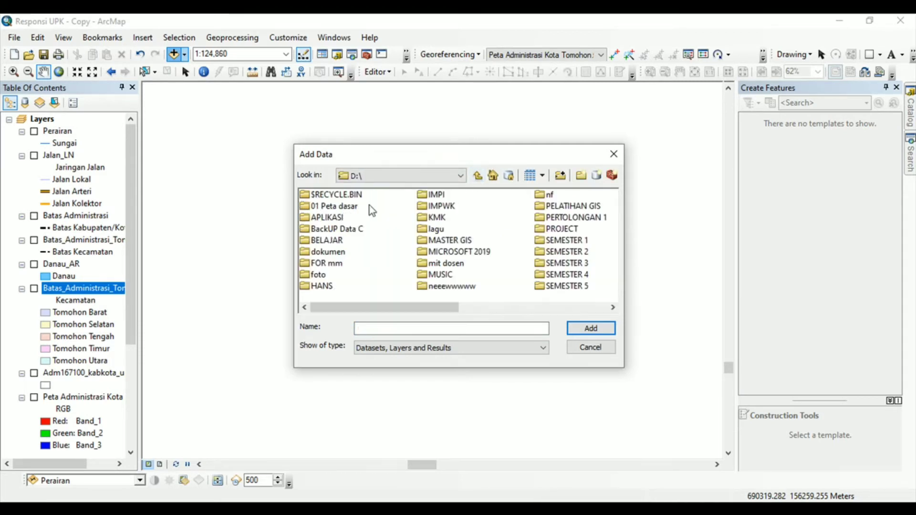
double_click(568, 206)
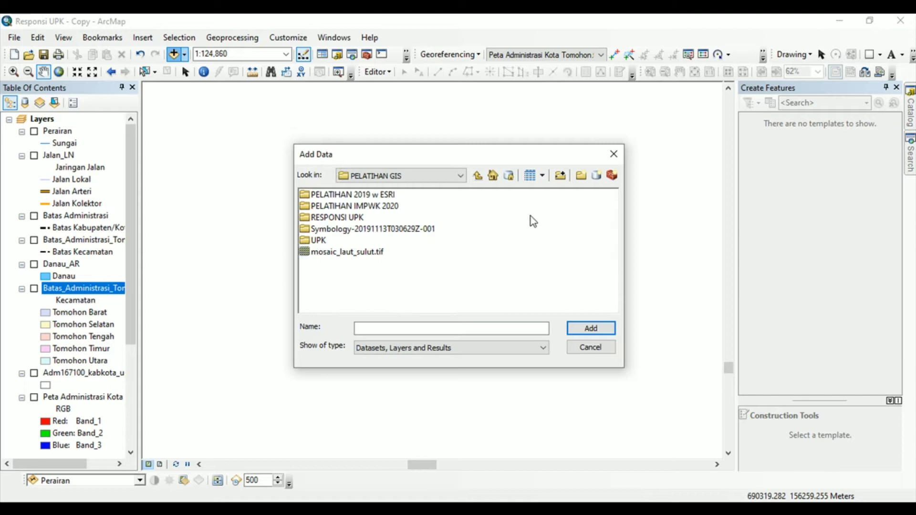
double_click(354, 217)
double_click(319, 207)
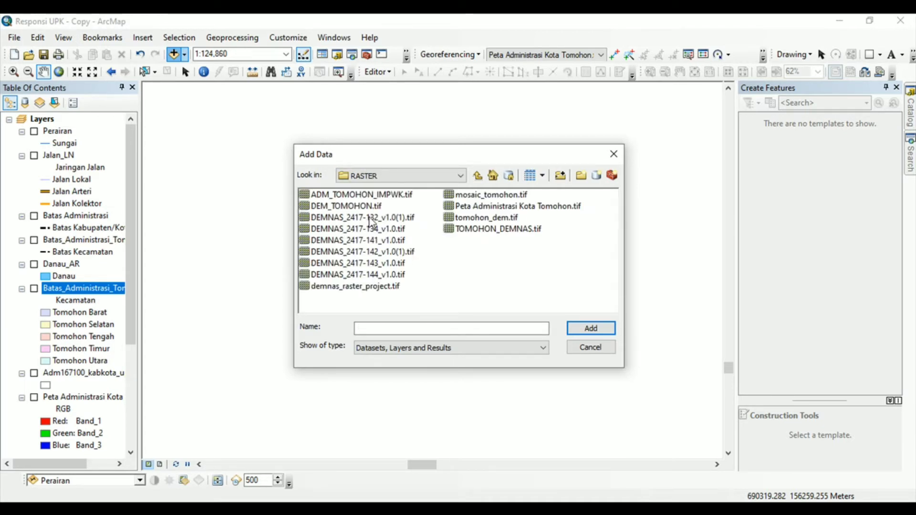
left_click(369, 218)
left_click(367, 275, "shift")
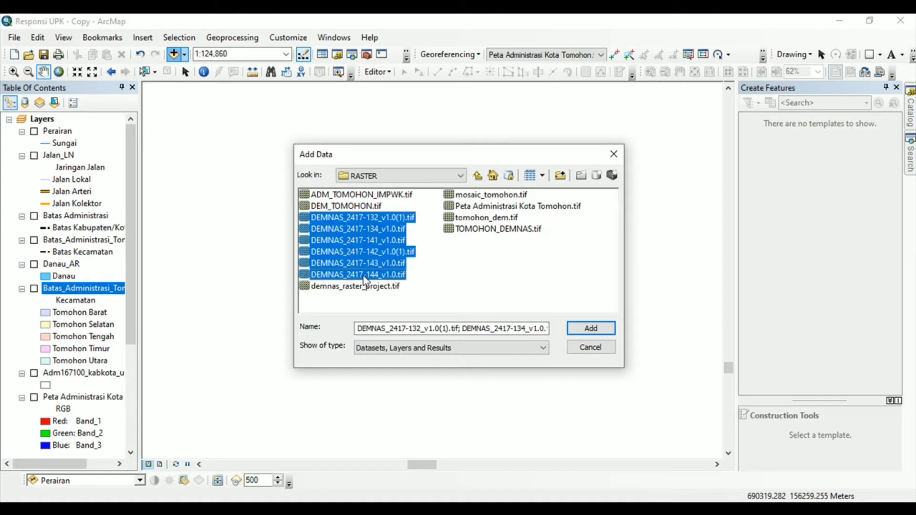
left_click(592, 329)
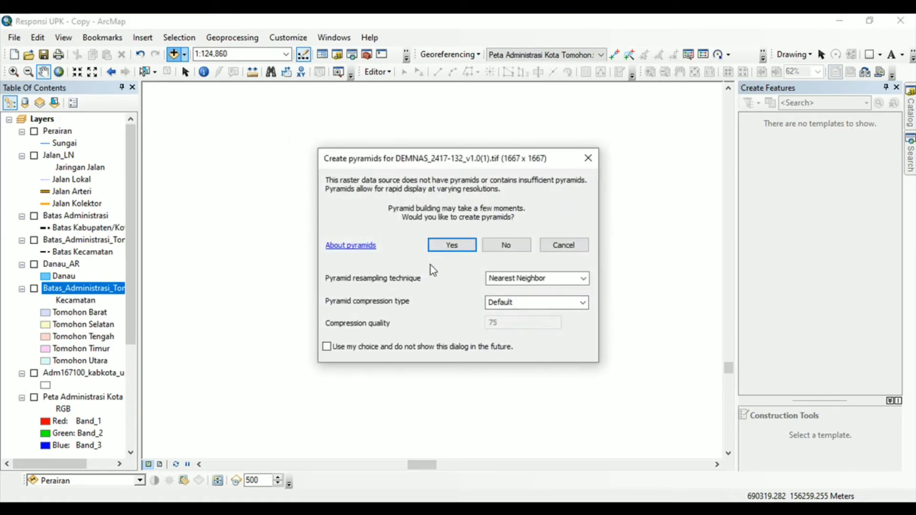
- Build pyramids for the added DEMNAS tiles with Nearest Neighbor resampling and default compression, and acknowledge the missing spatial reference notice
left_click(451, 244)
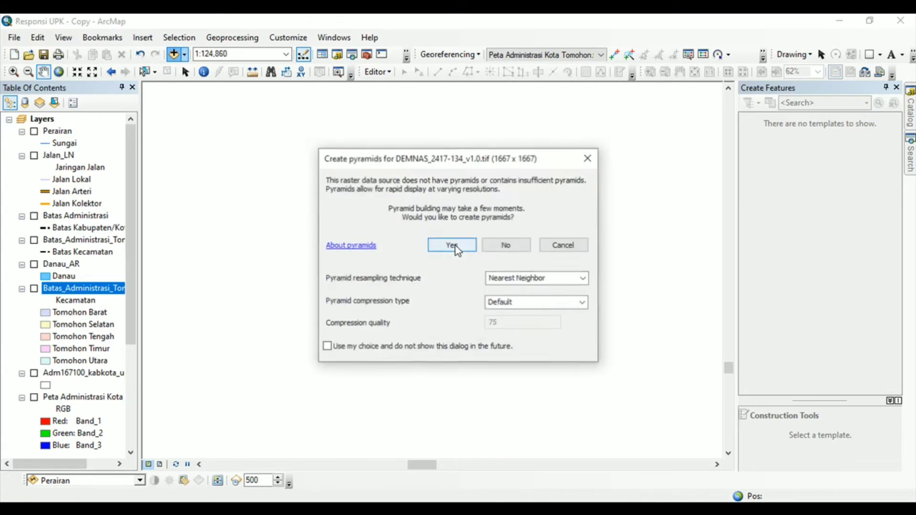
left_click(454, 244)
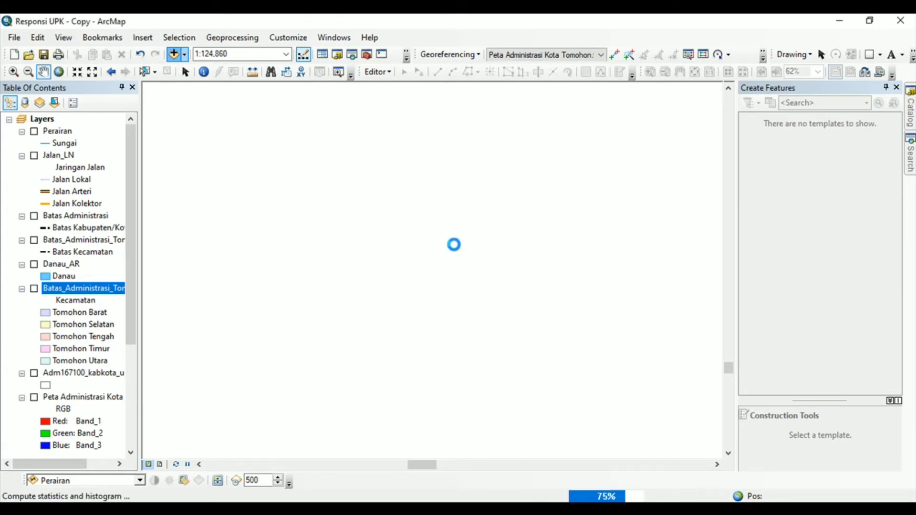
left_click(452, 244)
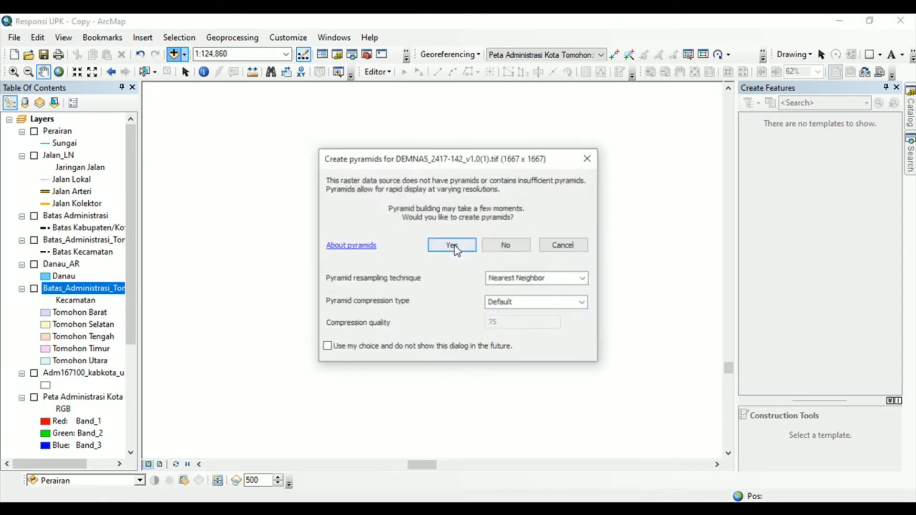
left_click(452, 244)
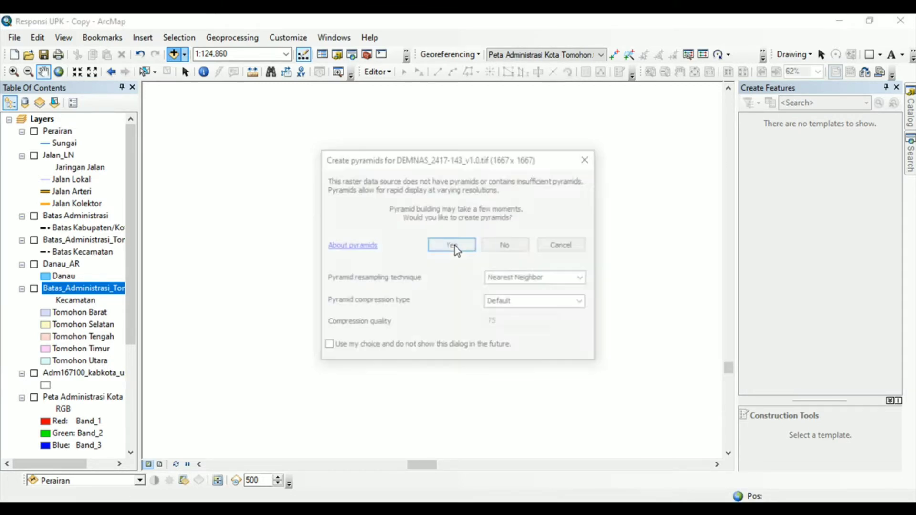
left_click(453, 245)
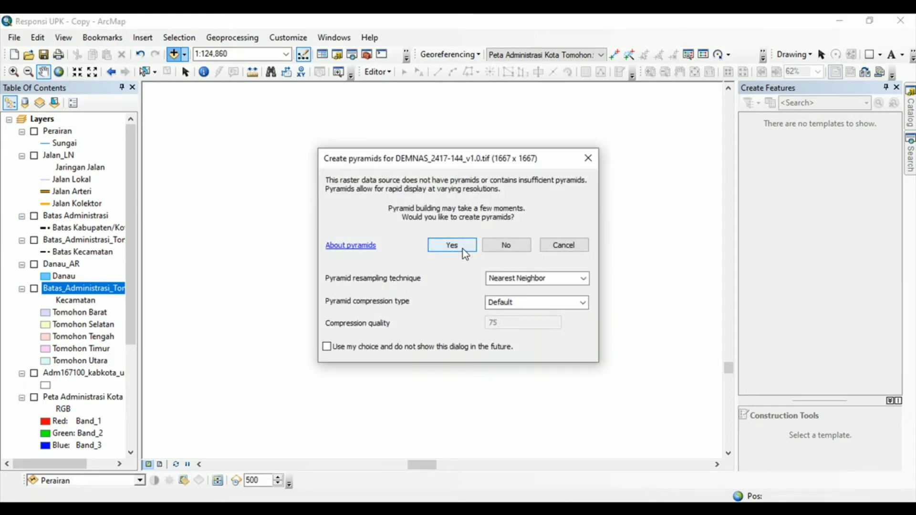
left_click(463, 249)
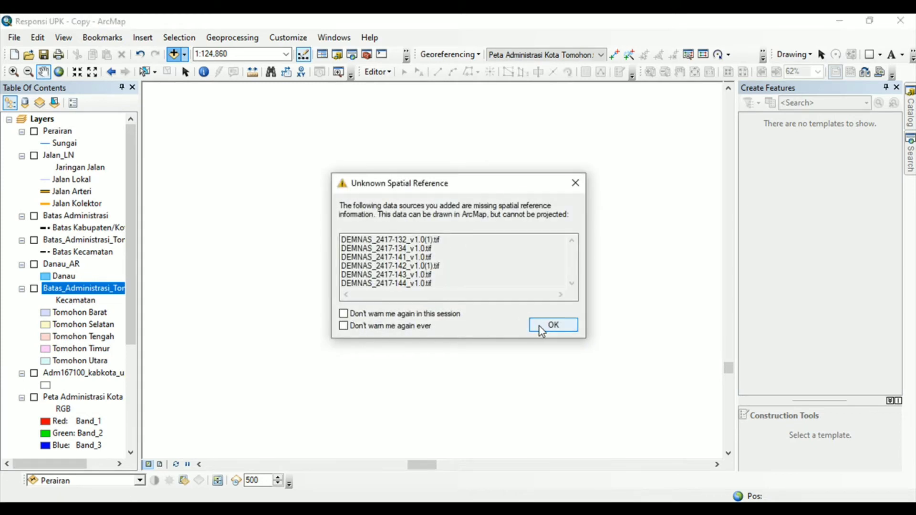
left_click(540, 326)
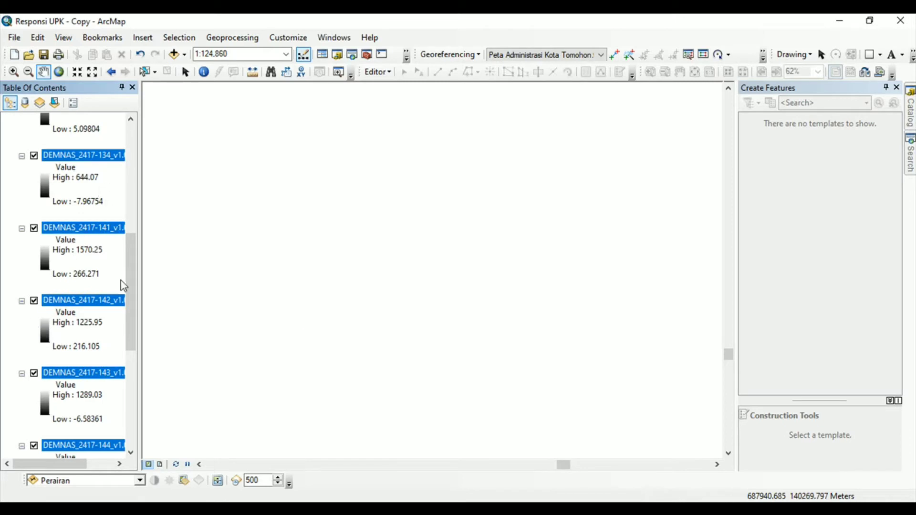
- Zoom to the DEMNAS_2417-132 layer, widen the view to a scale of 1:2.5 and center all six tiles
left_click_drag(130, 284, 145, 241)
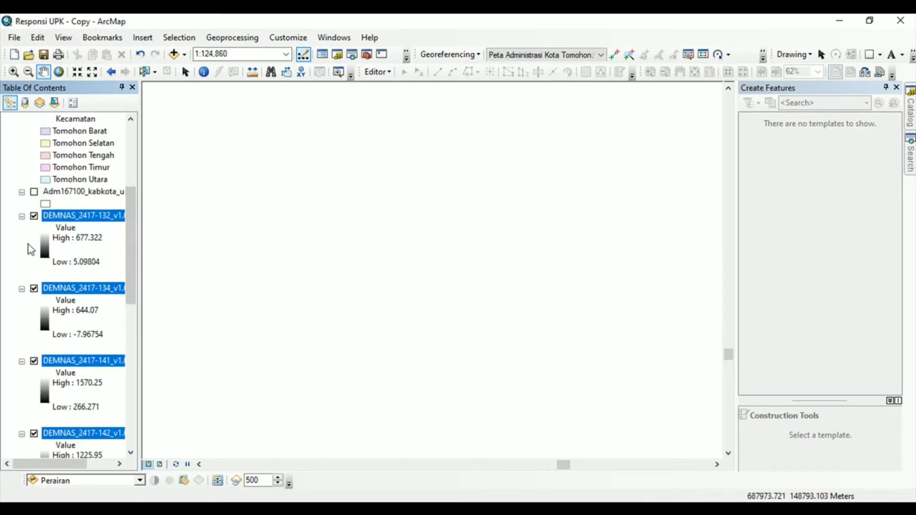
right_click(69, 215)
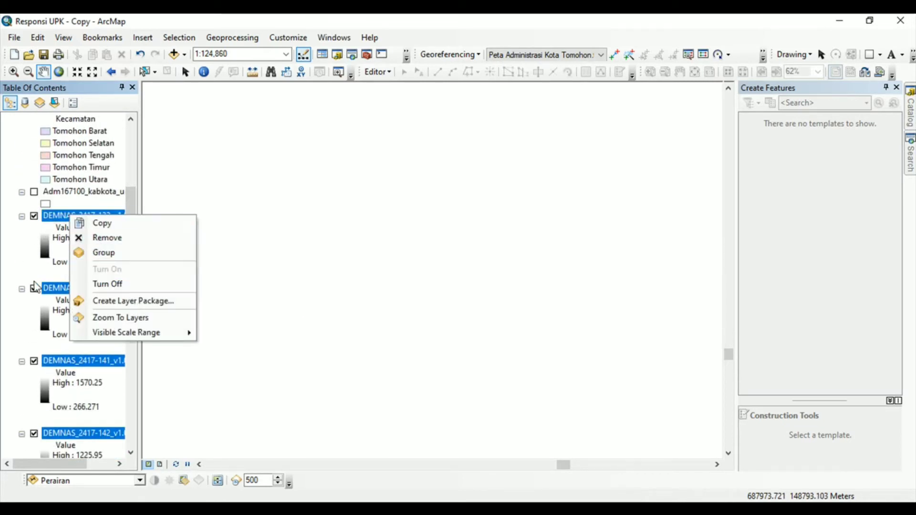
left_click(36, 280)
right_click(95, 218)
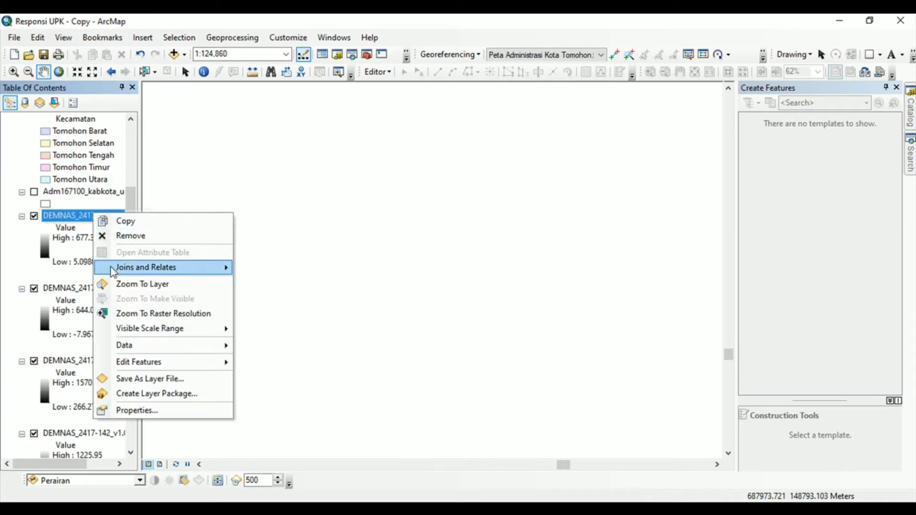
left_click(145, 283)
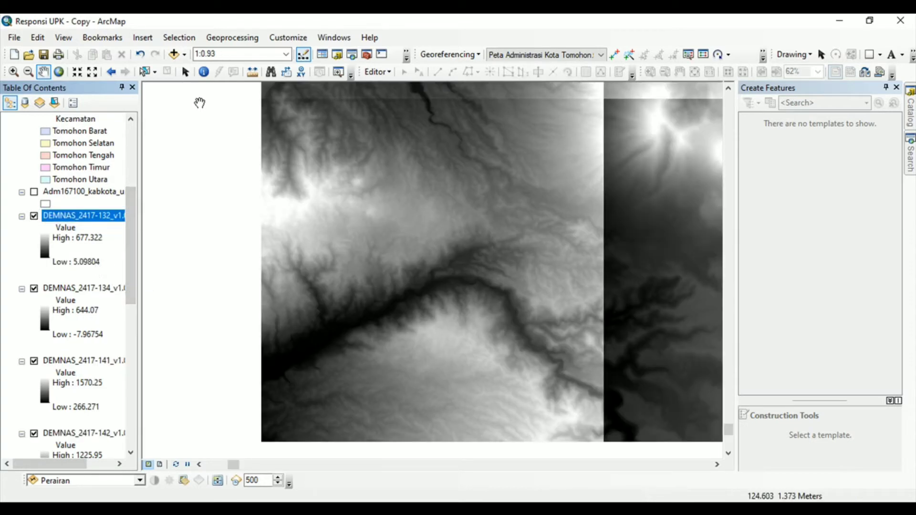
left_click(92, 73)
left_click(92, 73)
left_click(92, 73)
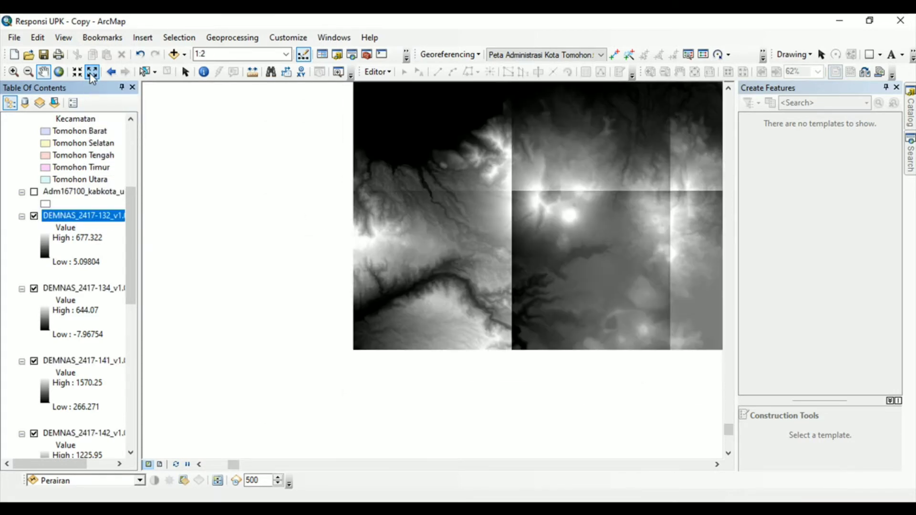
left_click(92, 72)
left_click_drag(449, 233, 304, 279)
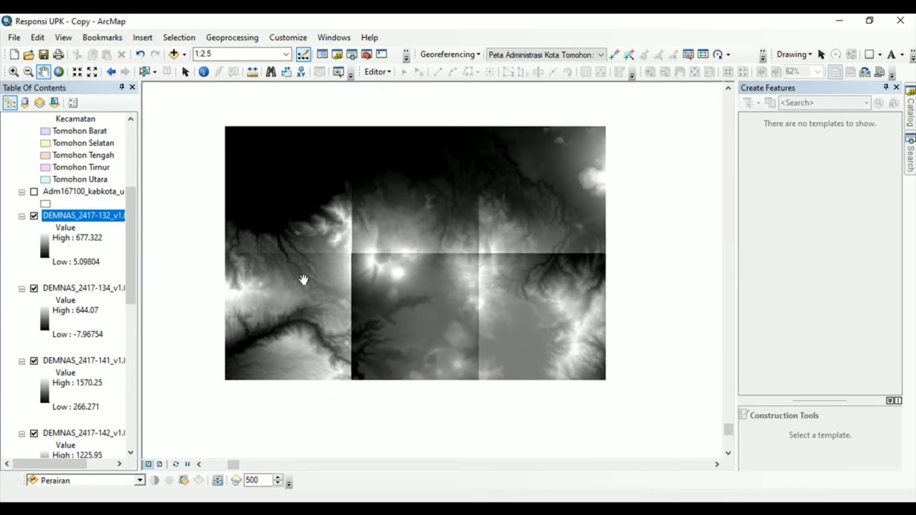
left_click_drag(395, 267, 395, 291)
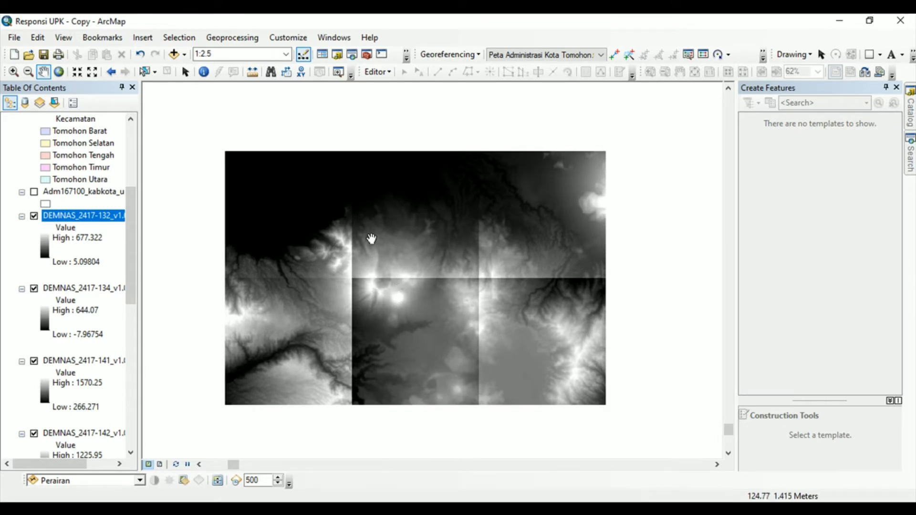
- Toggle the DEMNAS_2417-132 and DEMNAS_2417-134 layers off and on to check which area each tile covers
left_click_drag(131, 211, 140, 181)
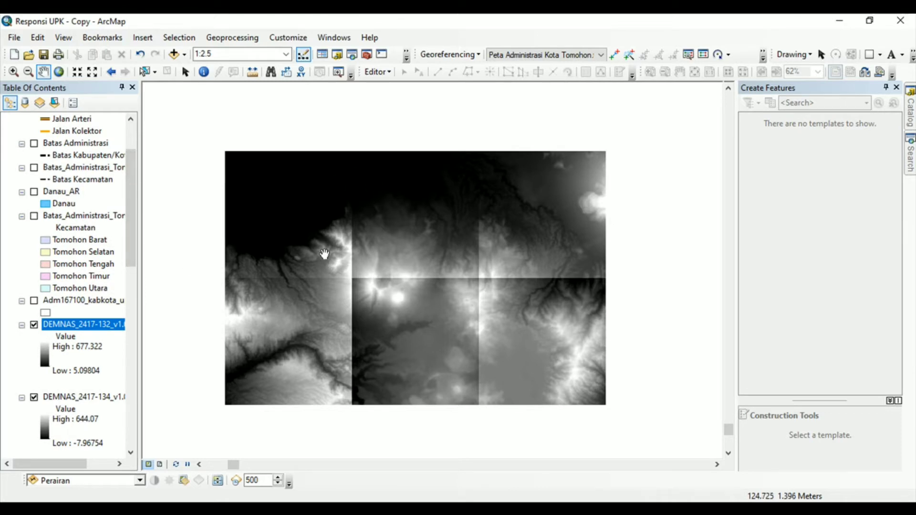
left_click_drag(132, 236, 120, 253)
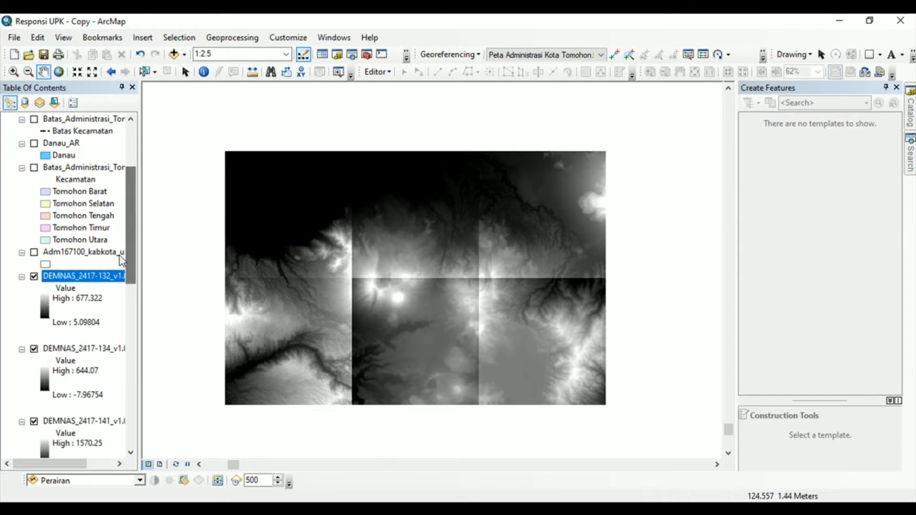
left_click(34, 277)
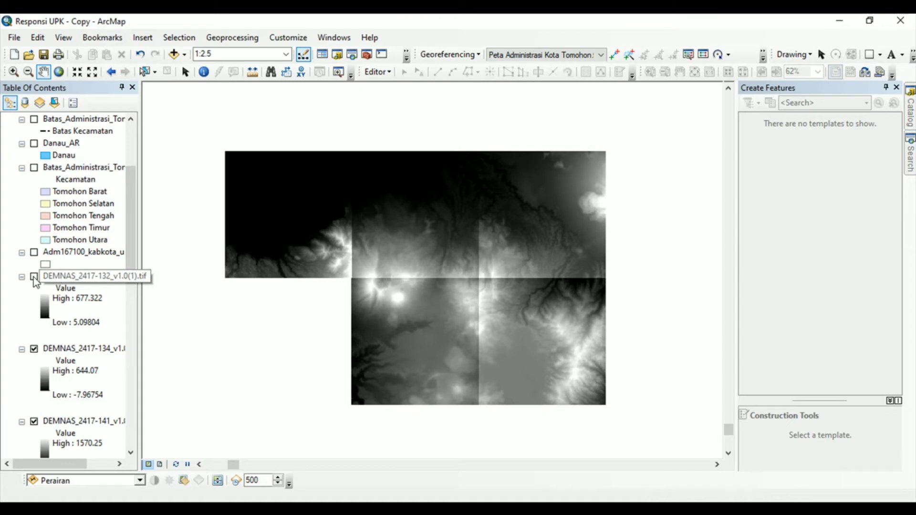
left_click(34, 277)
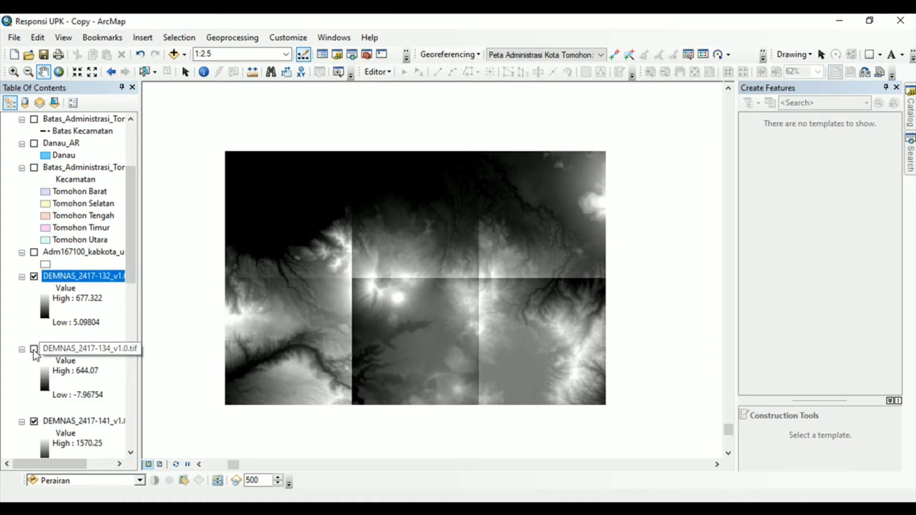
left_click(34, 348)
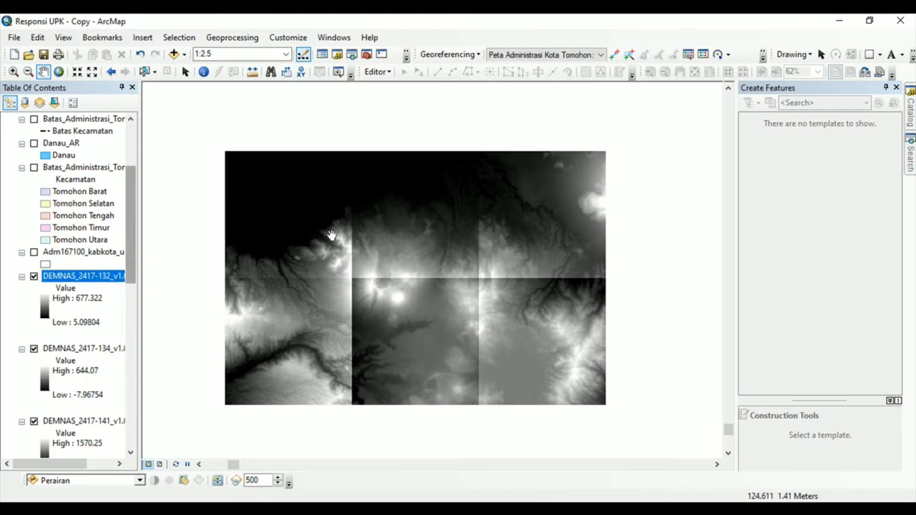
- Search the tools for "mosaic to new raster" and open the Mosaic To New Raster tool
left_click(911, 155)
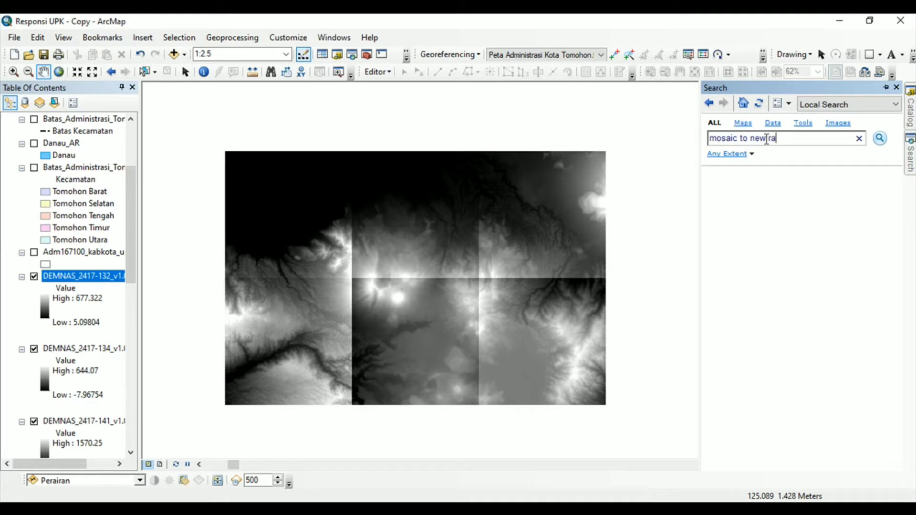
key("Return")
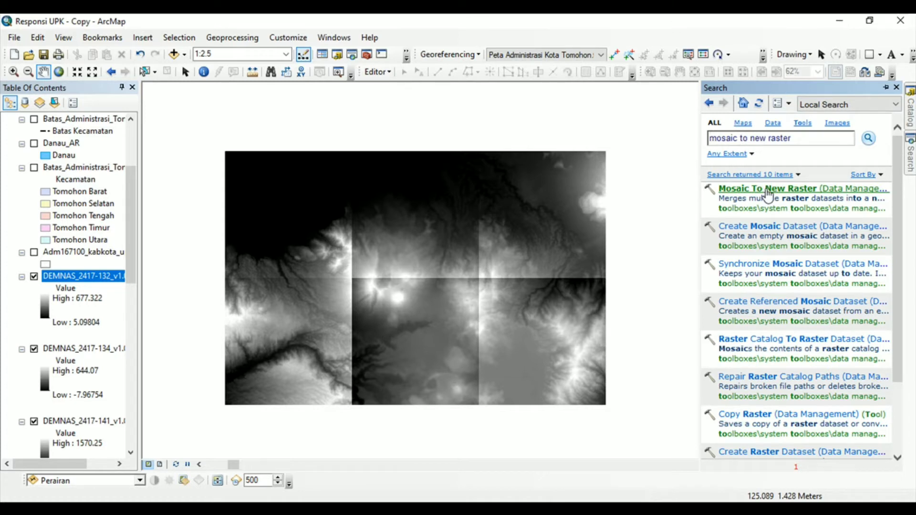
left_click(767, 189)
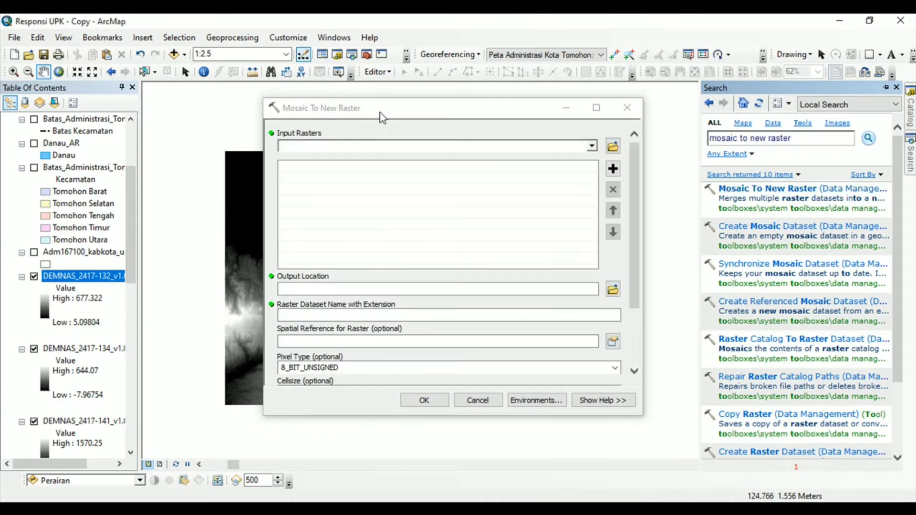
left_click(376, 108)
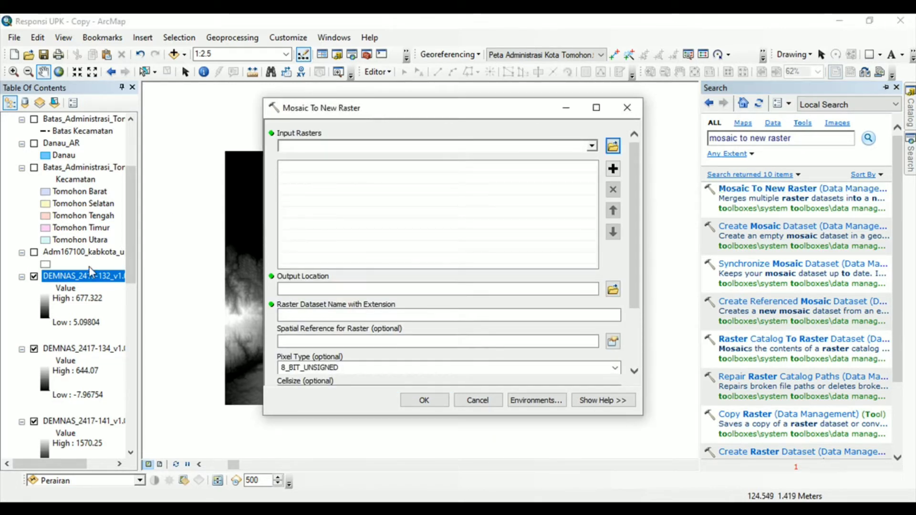
- Add all six DEMNAS_2417 layers, from 132 through 144, as input rasters for Mosaic To New Raster
left_click_drag(90, 274, 403, 198)
left_click_drag(136, 244, 127, 280)
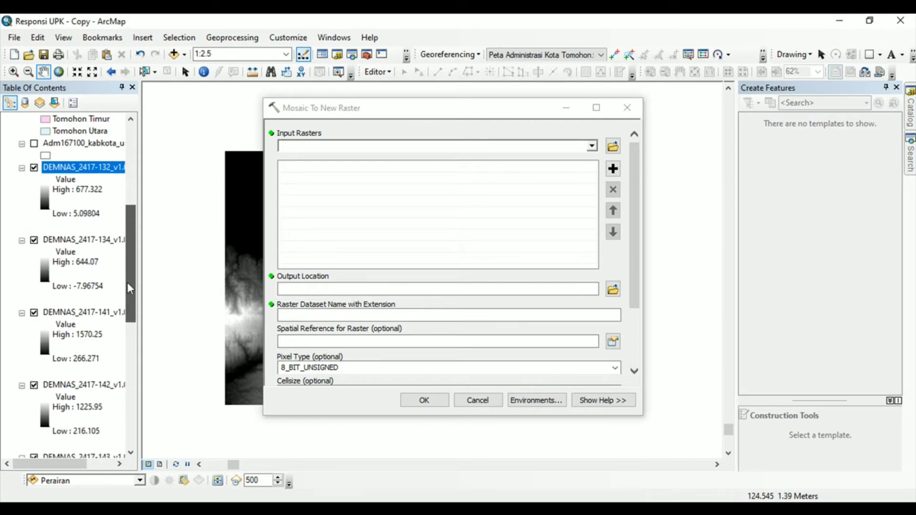
mouse_move(128, 284)
left_mouse_down()
mouse_move(128, 307)
mouse_move(128, 282)
left_mouse_up()
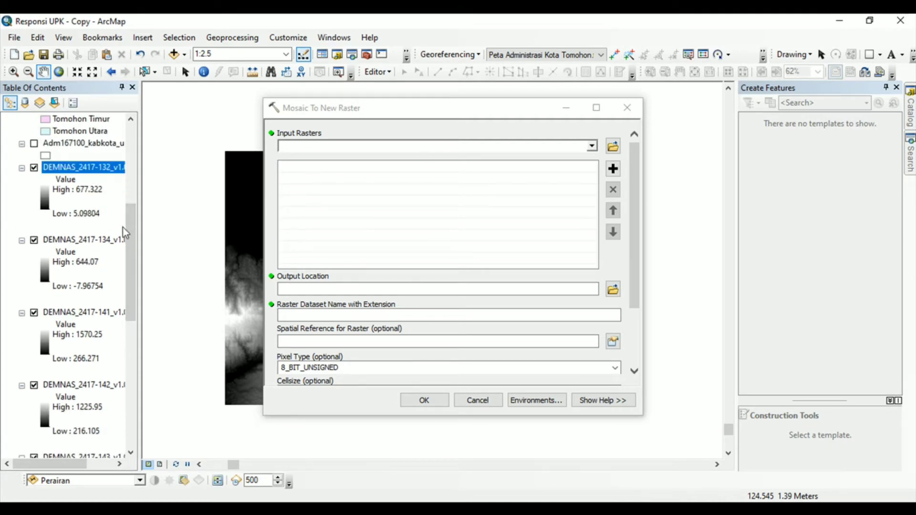
left_click_drag(127, 229, 130, 312)
left_click(98, 326, "shift")
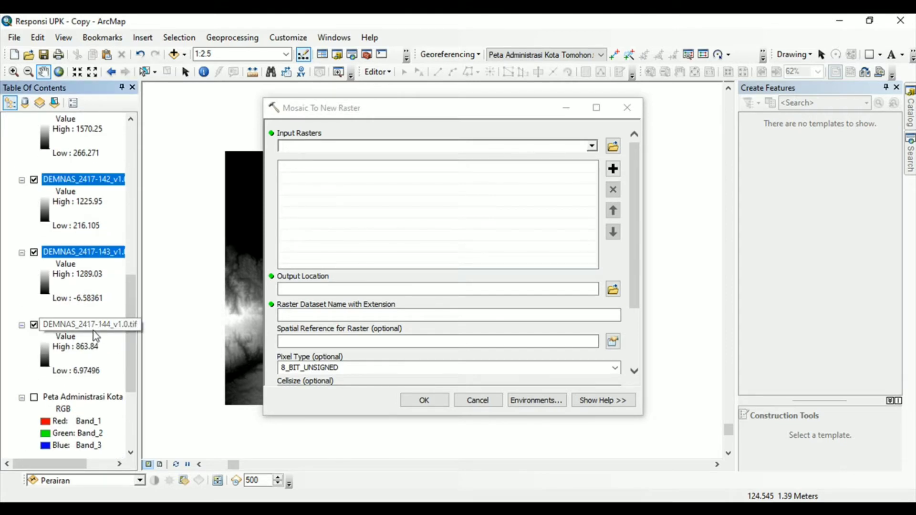
left_click_drag(82, 256, 383, 226)
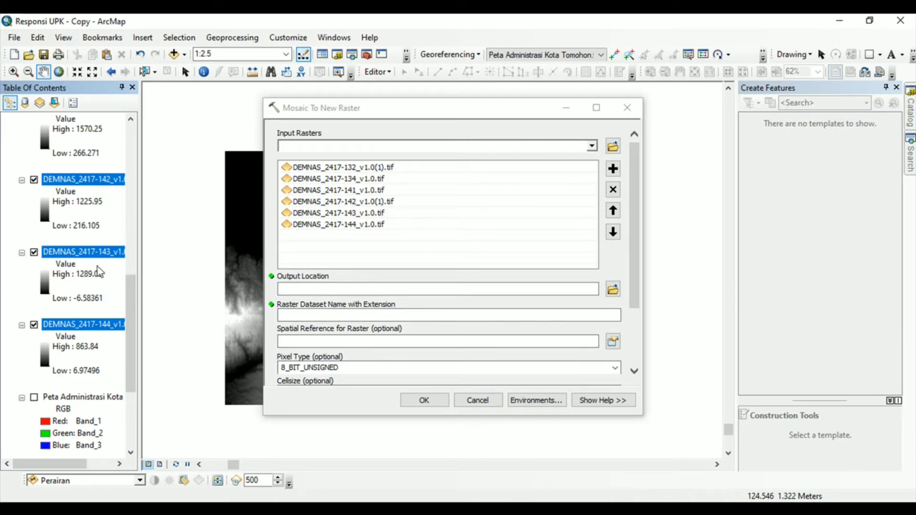
- Toggle the DEMNAS_2417-142 and DEMNAS_2417-132 layers off and on to check which areas the input tiles cover
left_click(370, 213)
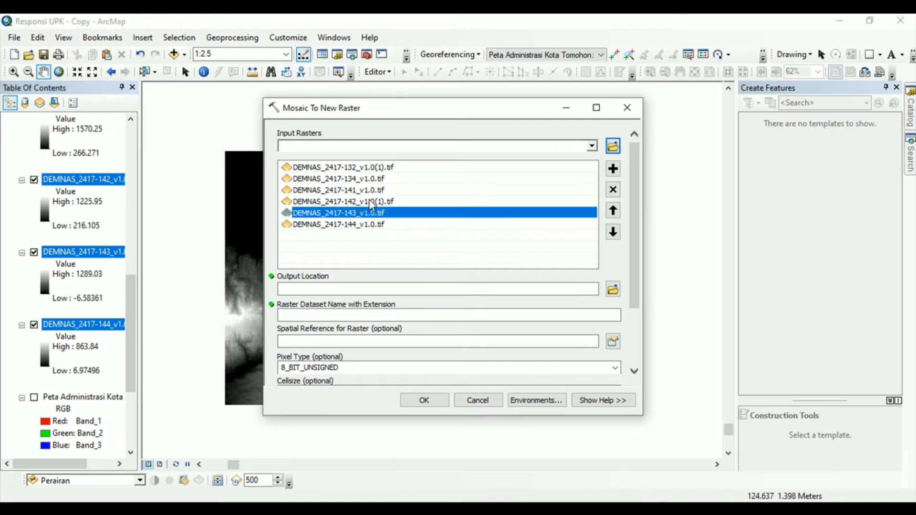
left_click_drag(131, 300, 131, 291)
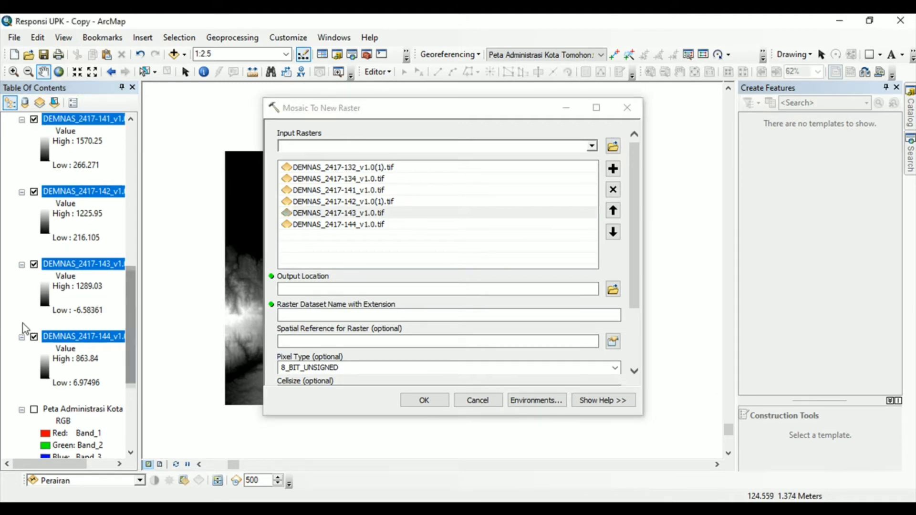
left_click(78, 310)
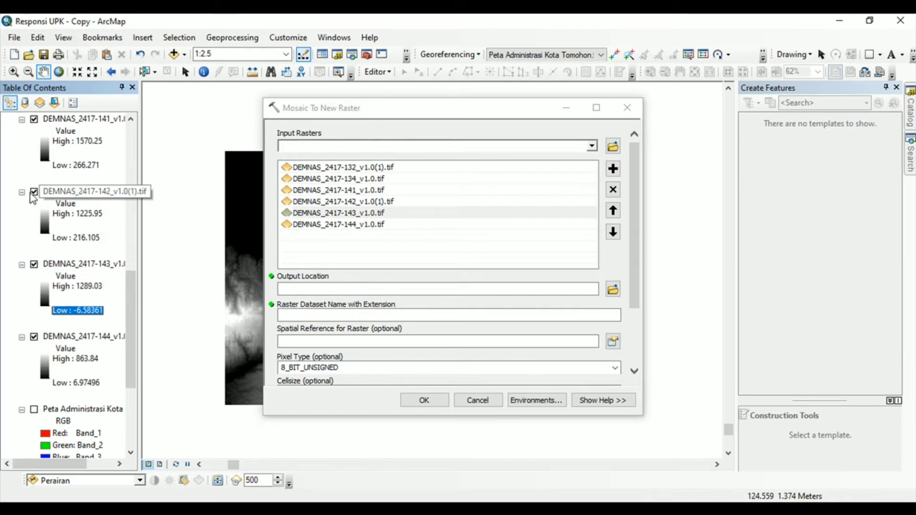
left_click_drag(381, 116, 603, 141)
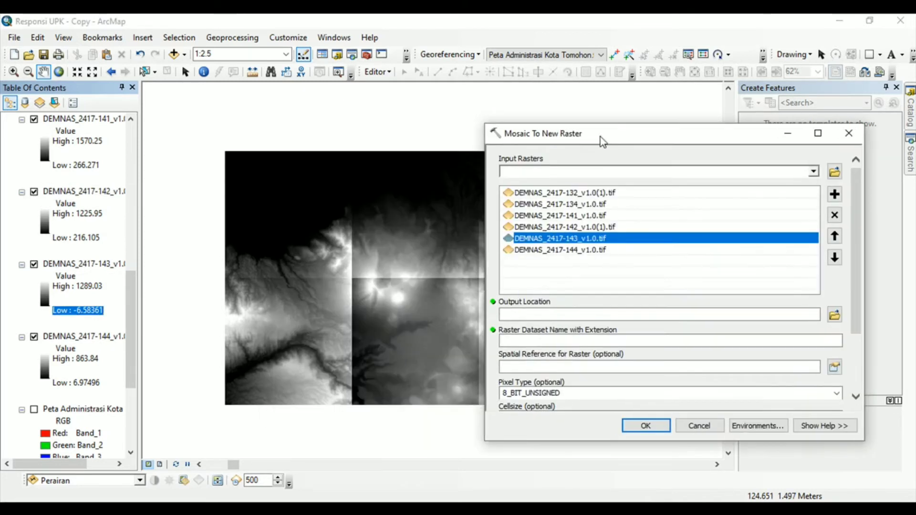
left_click(35, 193)
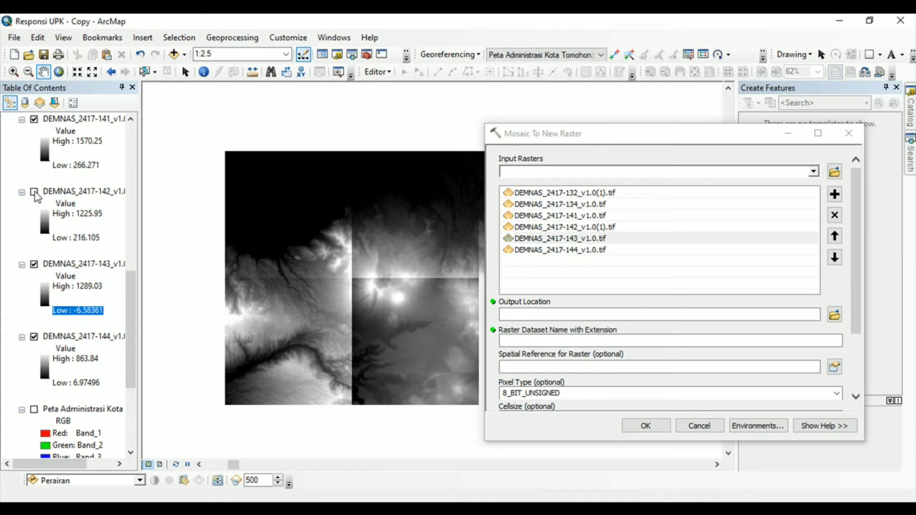
left_click_drag(640, 136, 733, 151)
left_click(34, 192)
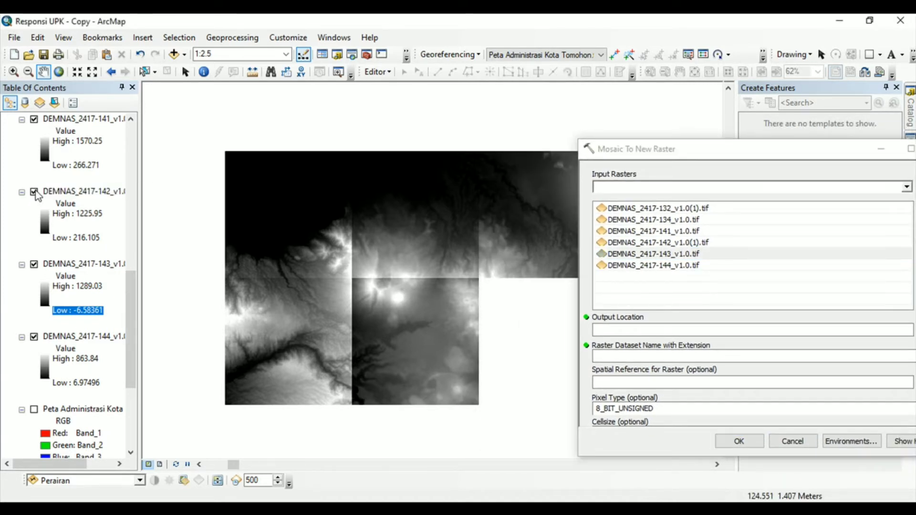
left_click_drag(127, 291, 101, 197)
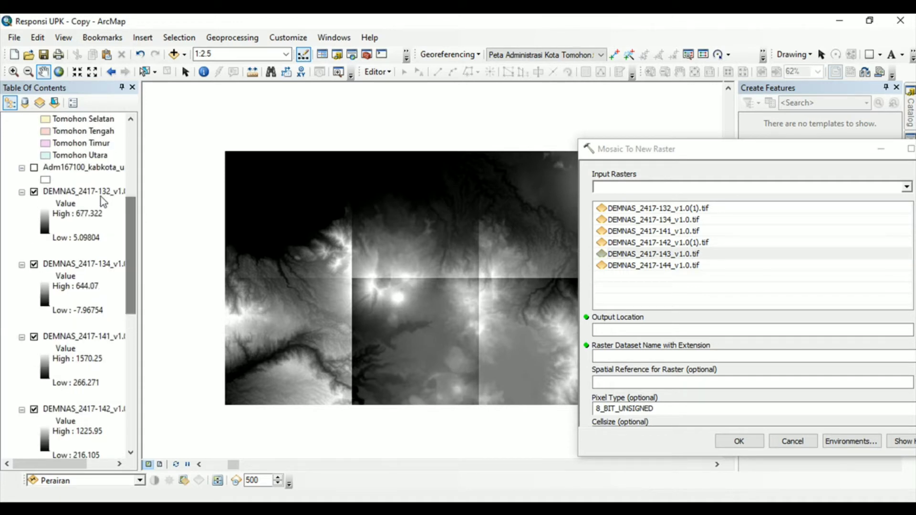
left_click(34, 192)
left_click(34, 192)
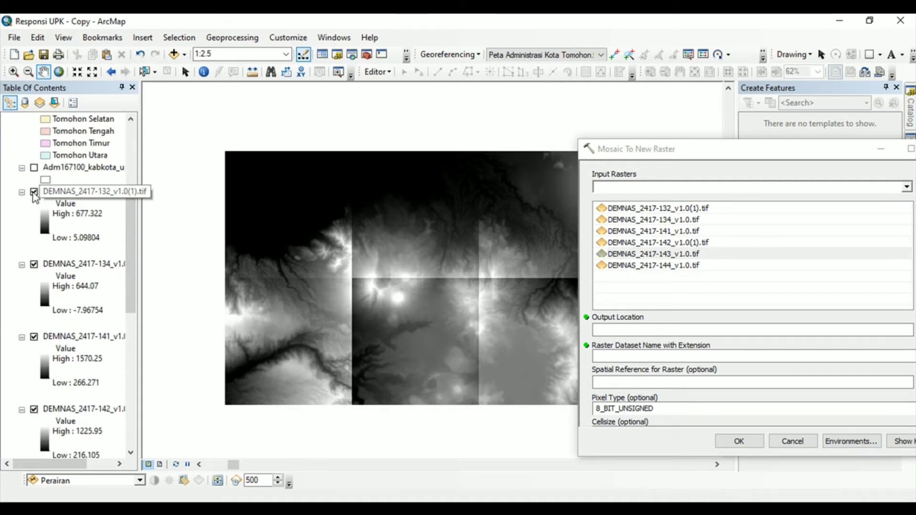
left_click_drag(677, 152, 263, 87)
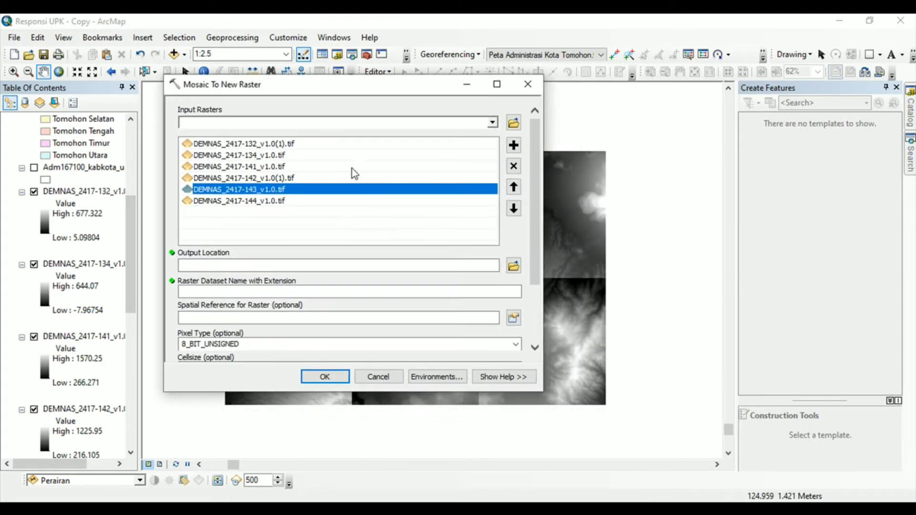
- Set the mosaic's output location to the RASTER folder in D:\PELATIHAN GIS\RESPONSI UPK
left_click(513, 268)
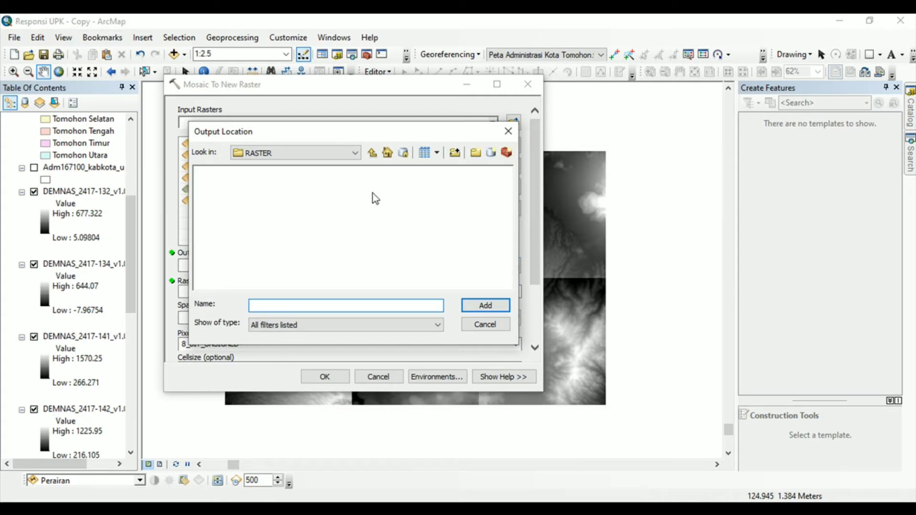
left_click(372, 152)
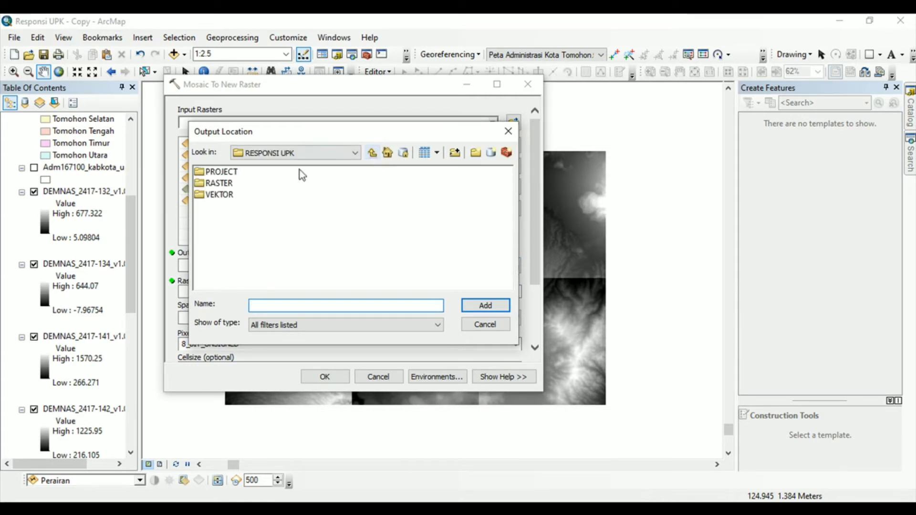
left_click(217, 184)
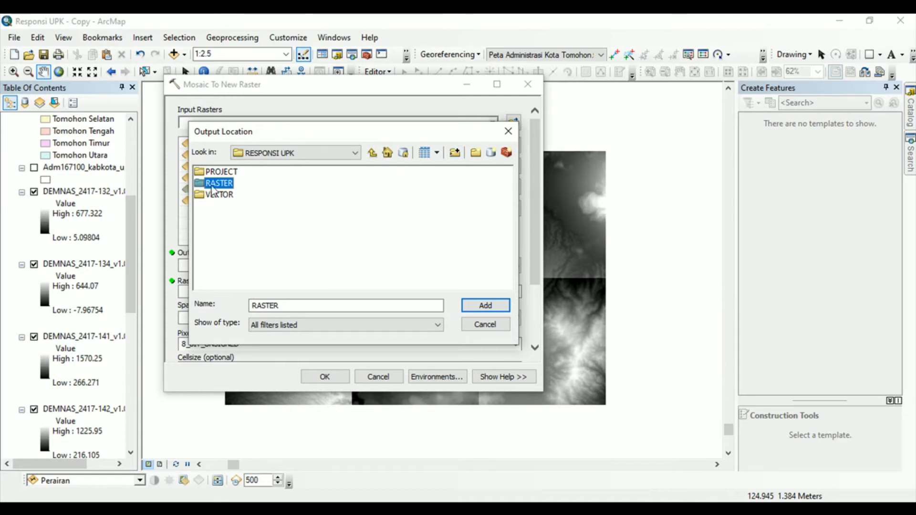
left_click(481, 309)
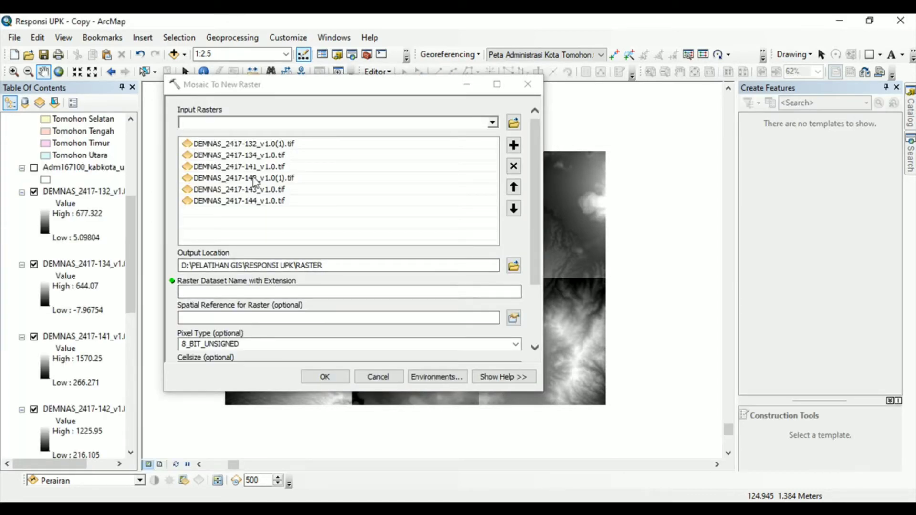
- Name the output raster dataset Mosaic_Tomohon.tif
left_click(238, 293)
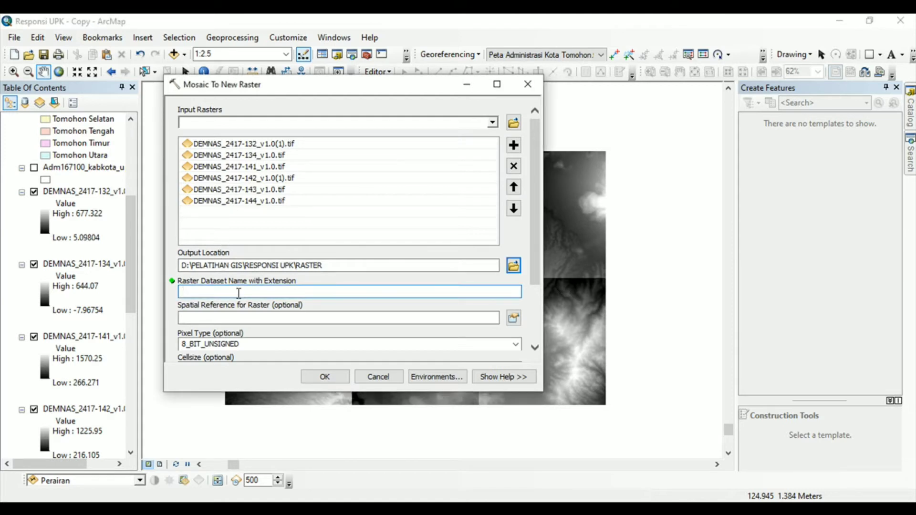
type("Mosaic_Tomohon.ti")
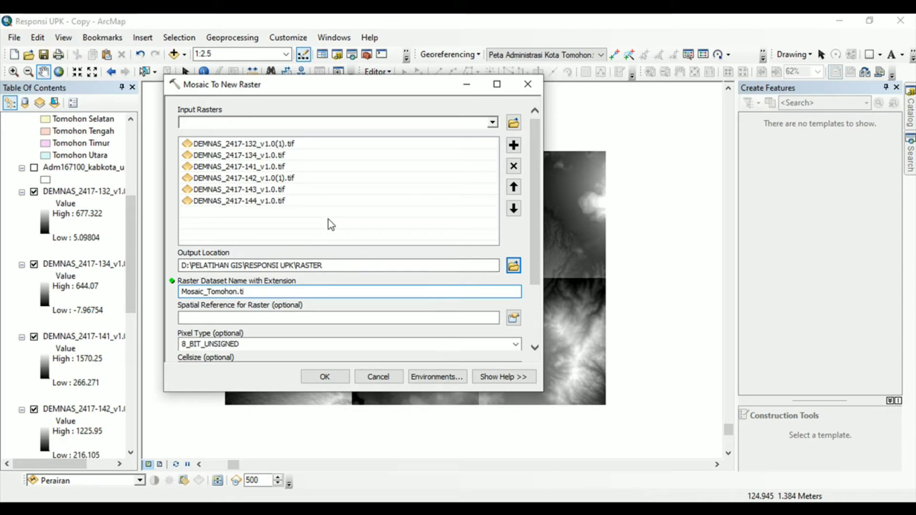
type("f")
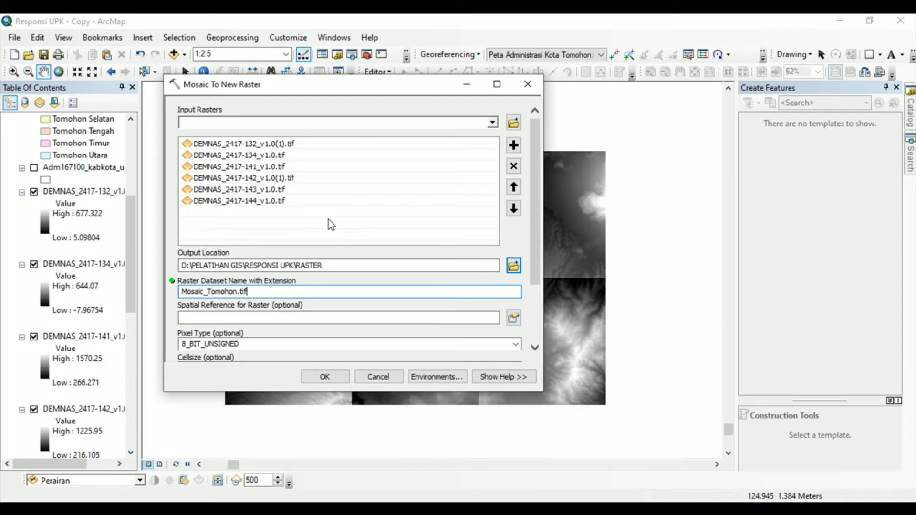
- Examine the number of bands, pixel type and pixel depth in the source properties of the DEMNAS_2417-132 layer
scroll(531, 222, "down", 2)
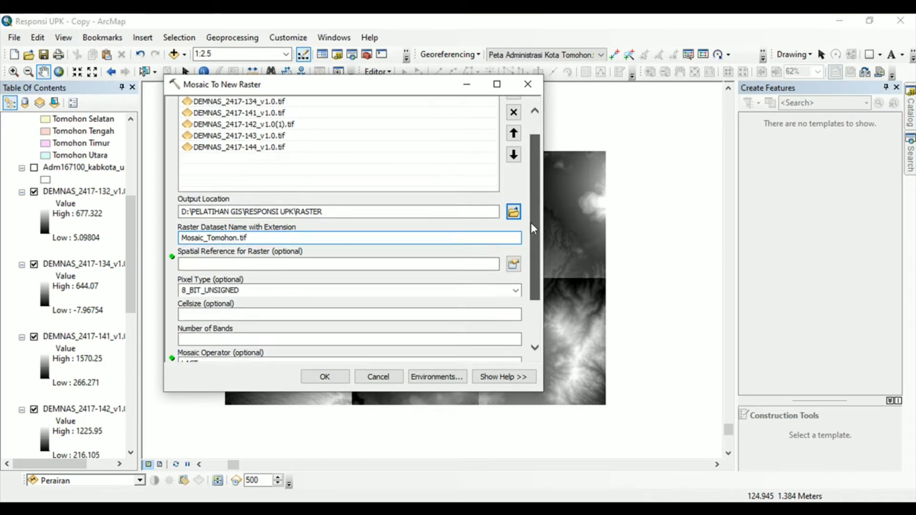
scroll(531, 228, "down", 1)
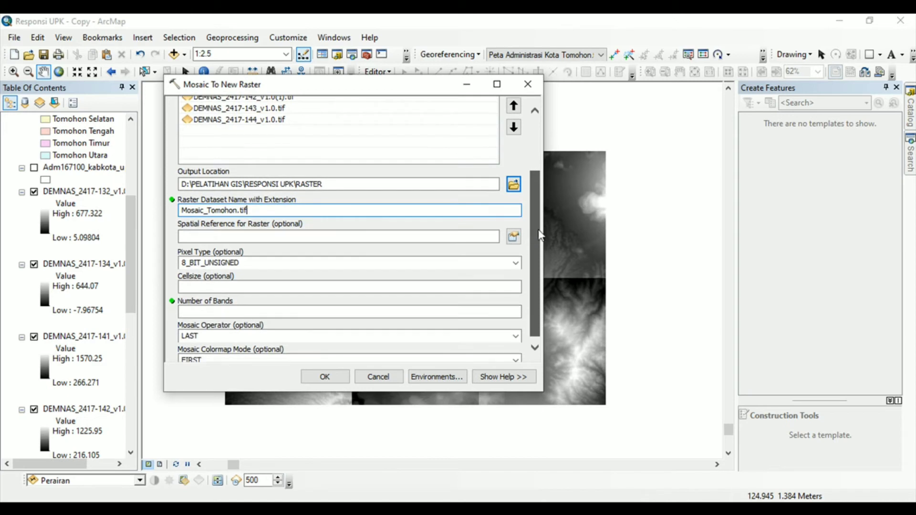
scroll(549, 234, "down", 1)
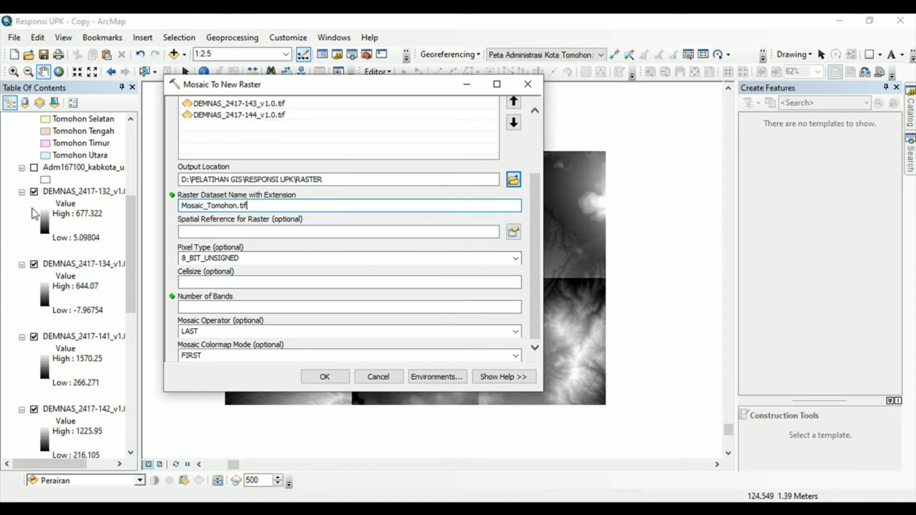
left_click(61, 192)
right_click(61, 192)
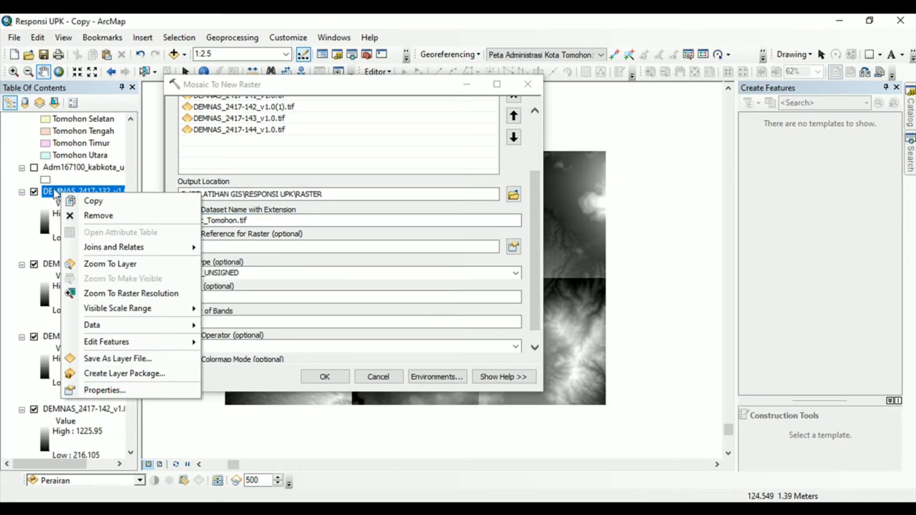
right_click(54, 190)
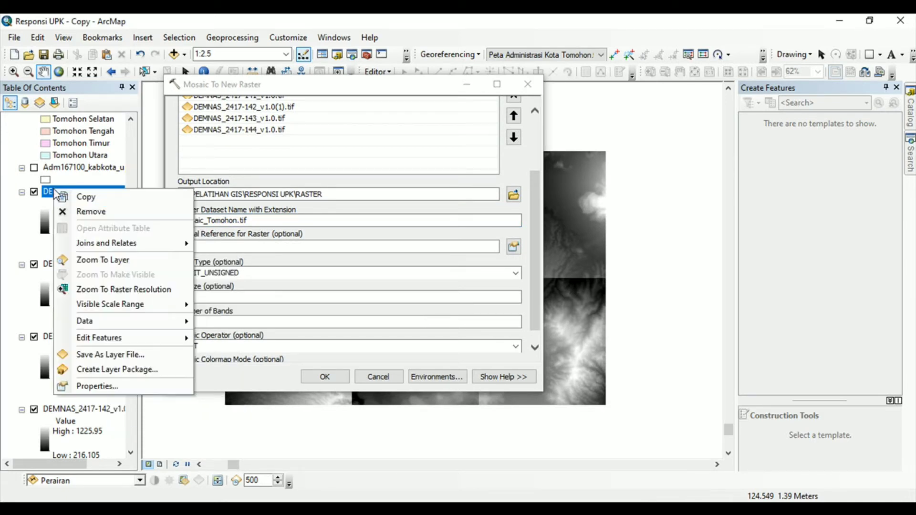
left_click(94, 389)
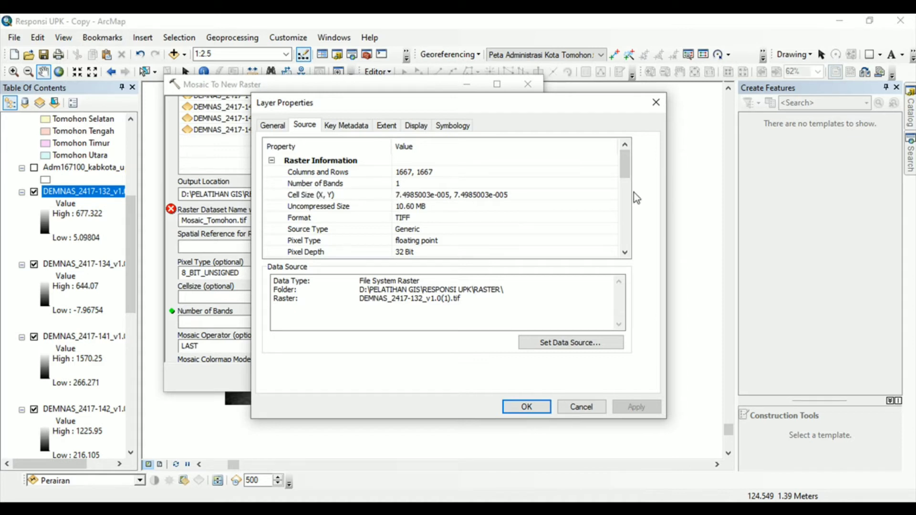
left_click_drag(625, 173, 623, 182)
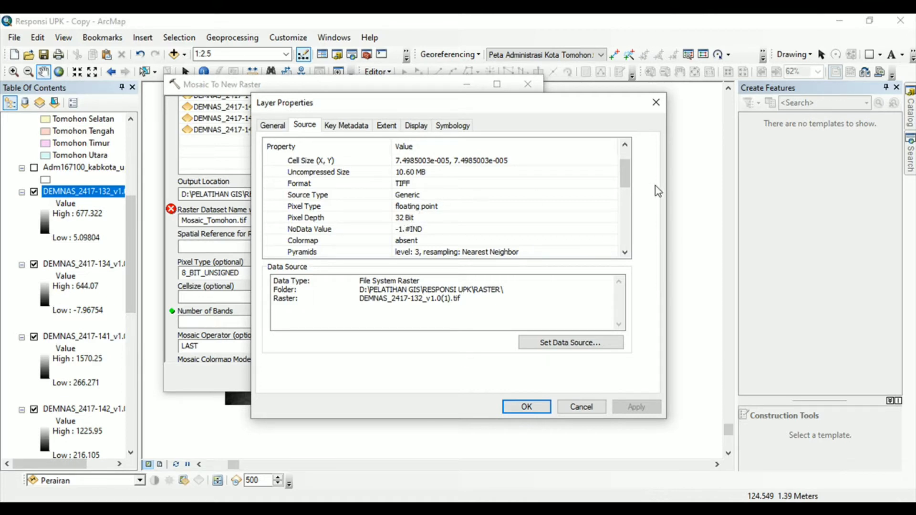
scroll(626, 174, "up", 1)
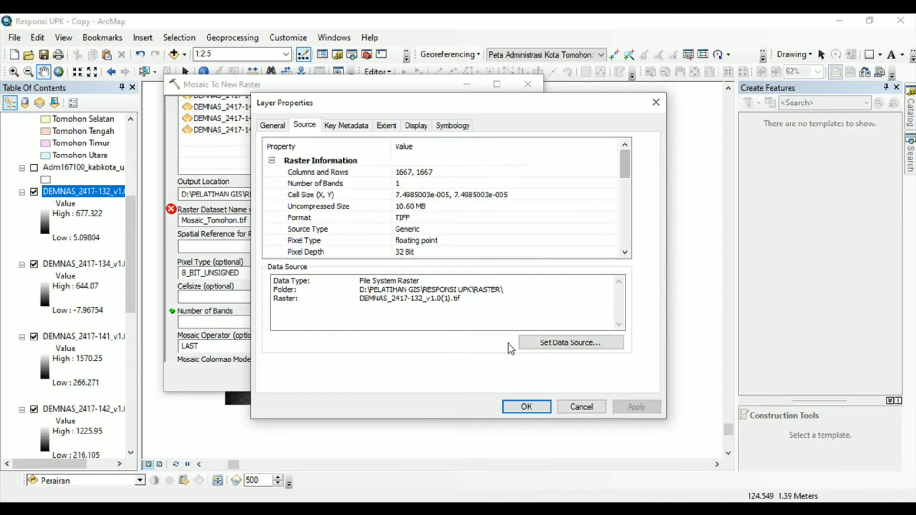
left_click(528, 409)
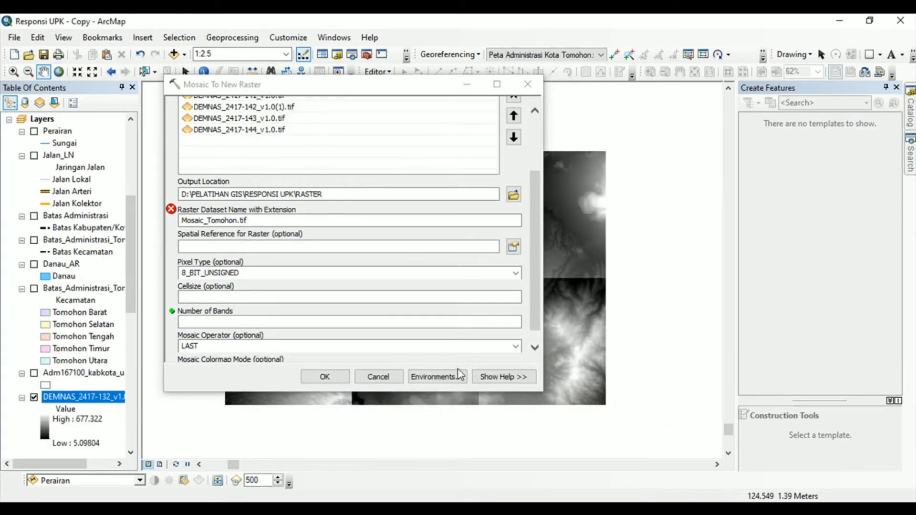
- Rename the output raster dataset as mosaic_demnas.tif
mouse_move(171, 211)
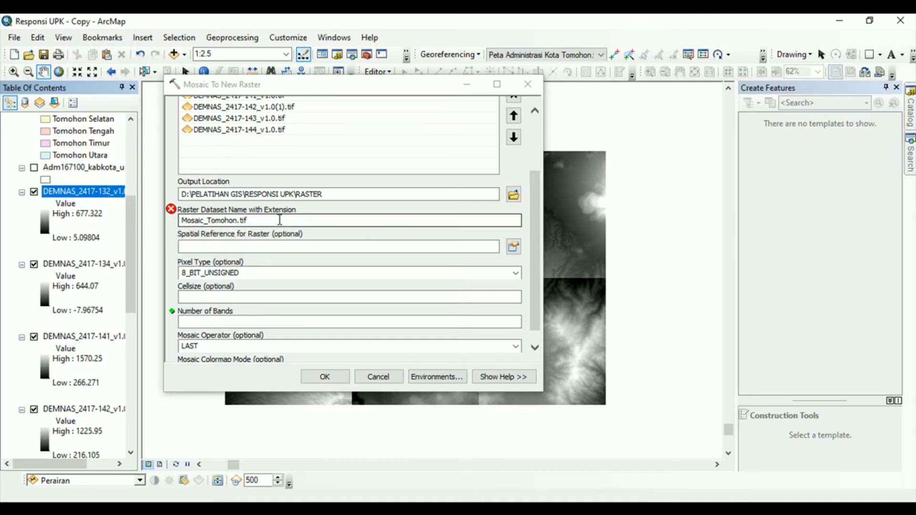
left_click_drag(248, 221, 182, 218)
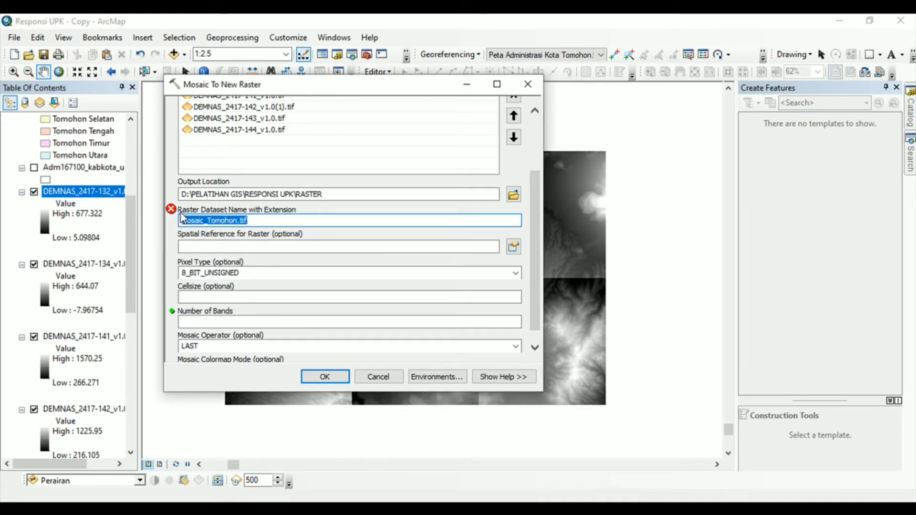
key("BackSpace")
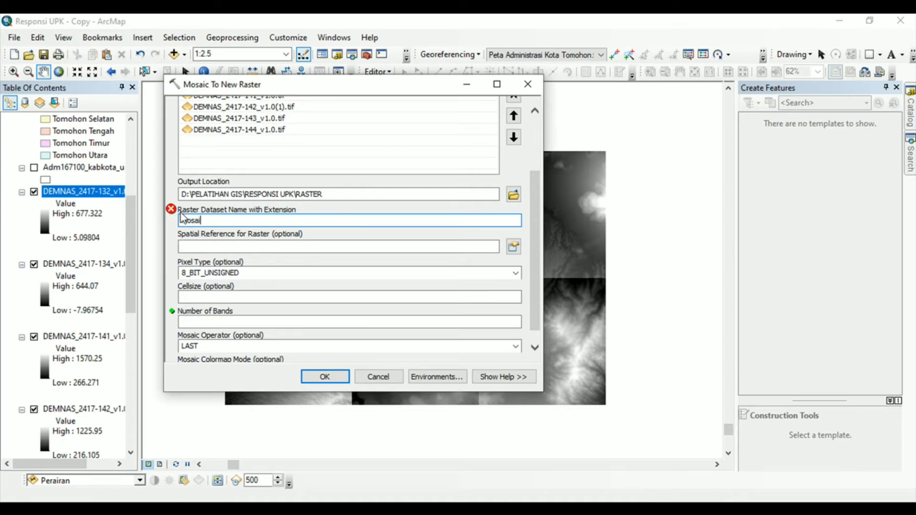
type("Mosaic_demnas")
type(".tof")
type("if")
left_click(241, 247)
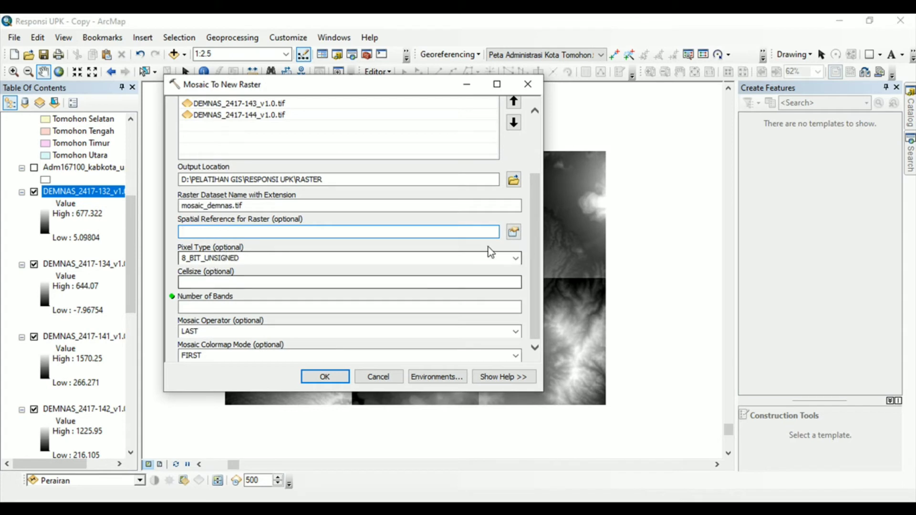
- Set the mosaic's pixel type to 32_BIT_FLOAT and its number of bands to 1
left_click(516, 259)
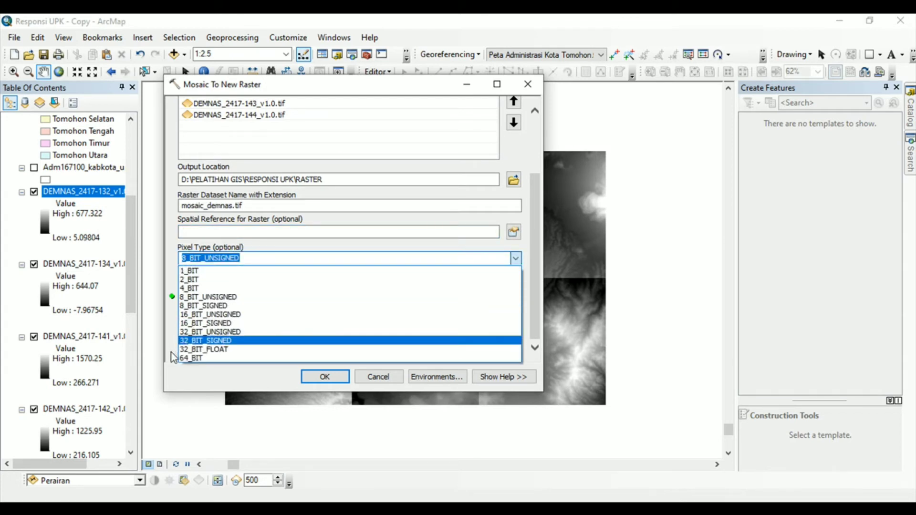
left_click(208, 352)
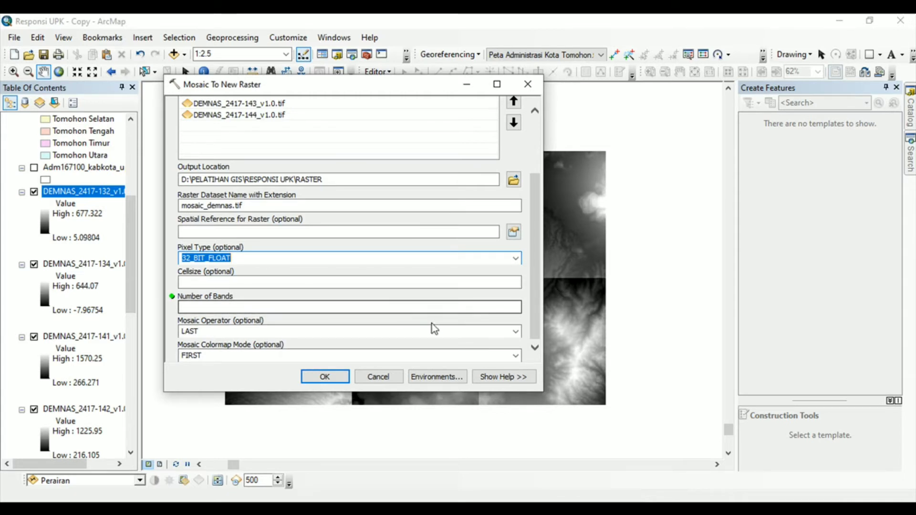
left_click(467, 307)
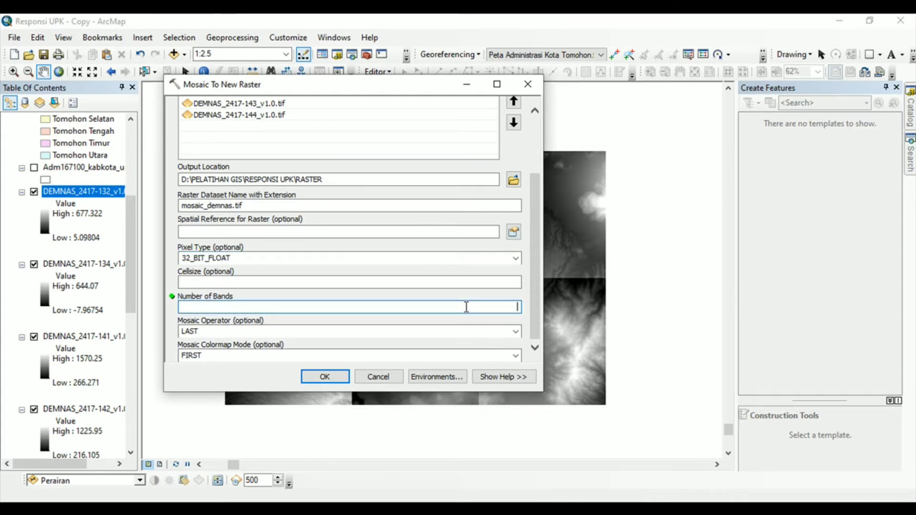
type("1")
- Set the mosaic operator to MEAN and the colormap mode to MATCH, and run the Mosaic To New Raster tool
left_click(516, 331)
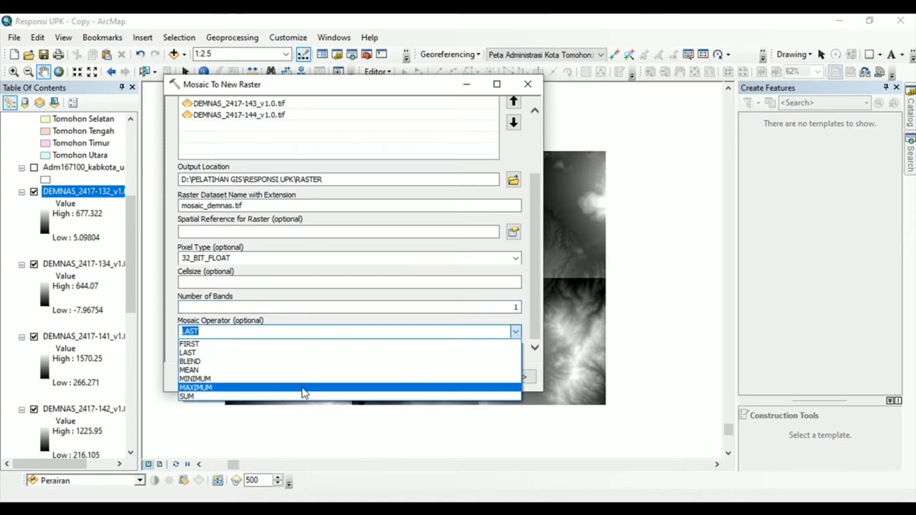
left_click(265, 370)
left_click(516, 355)
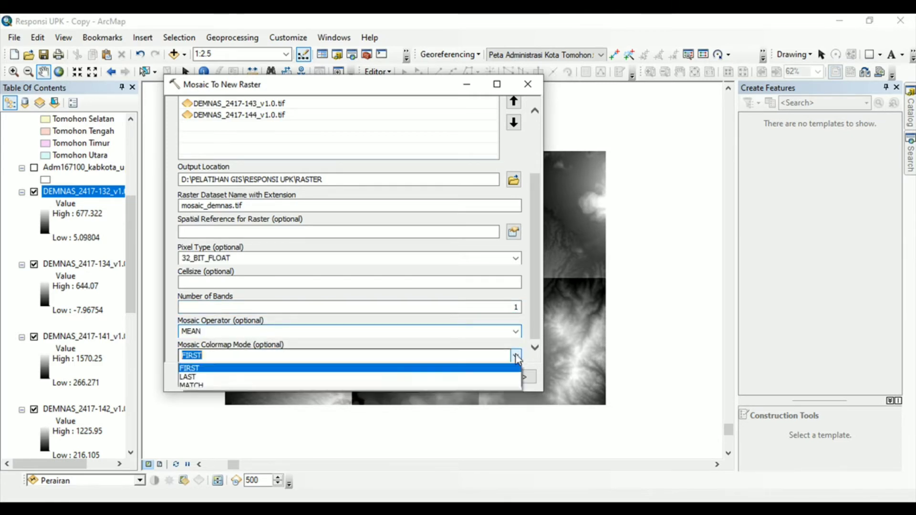
left_click(292, 394)
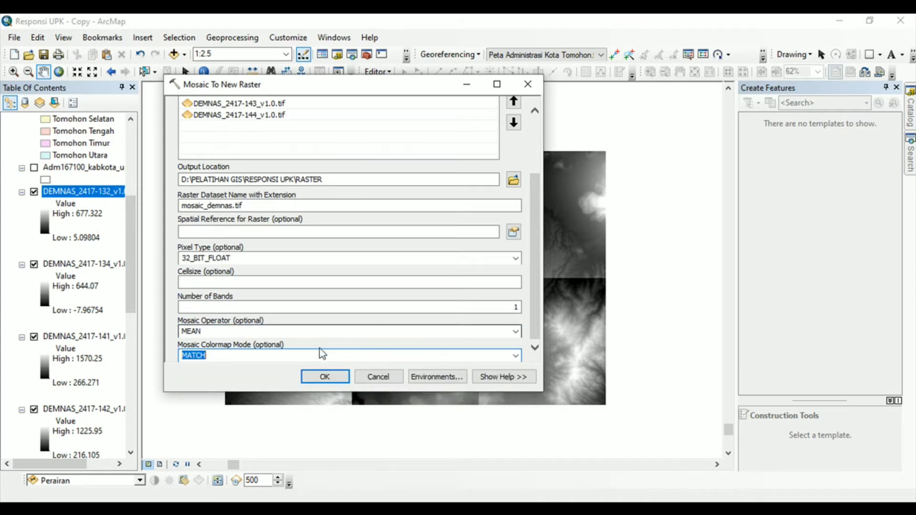
left_click(323, 377)
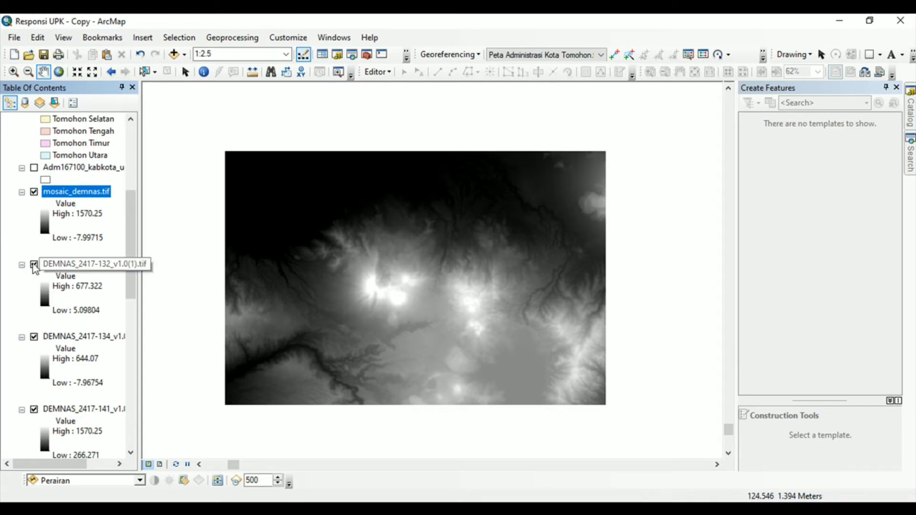
- Turn off the DEMNAS_2417-132, 2417-134, 2417-141 and 2417-142 tile layers and remove them from the map
left_click(34, 264)
left_click(34, 337)
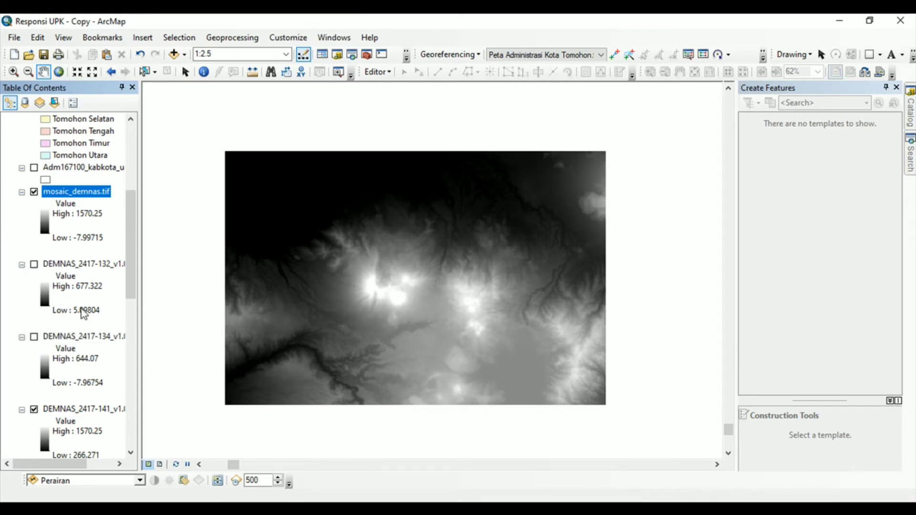
left_click_drag(131, 282, 134, 314)
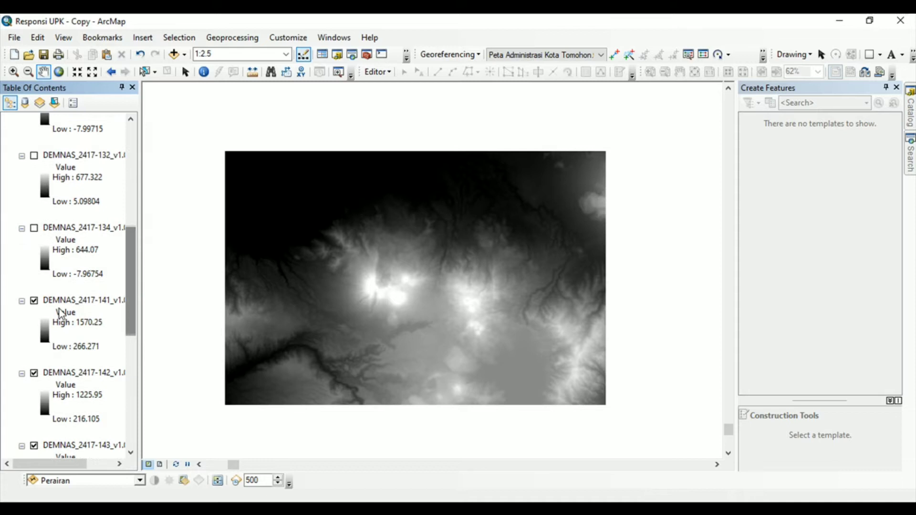
left_click(35, 301)
left_click(107, 373)
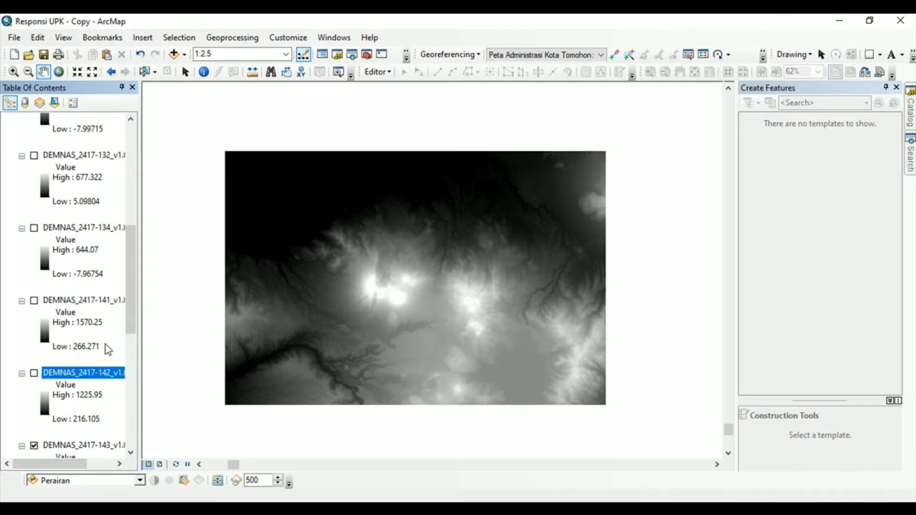
left_click_drag(127, 305, 136, 269)
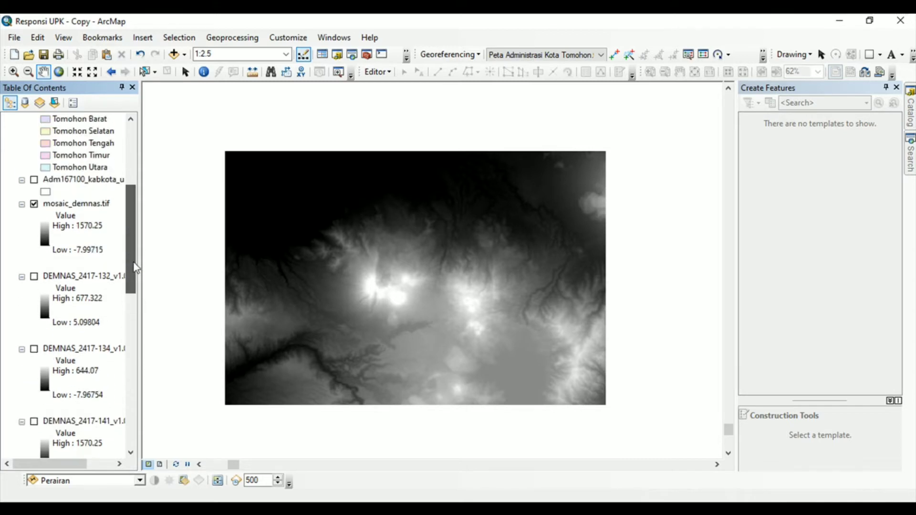
left_click(68, 278, "shift")
right_click(69, 279)
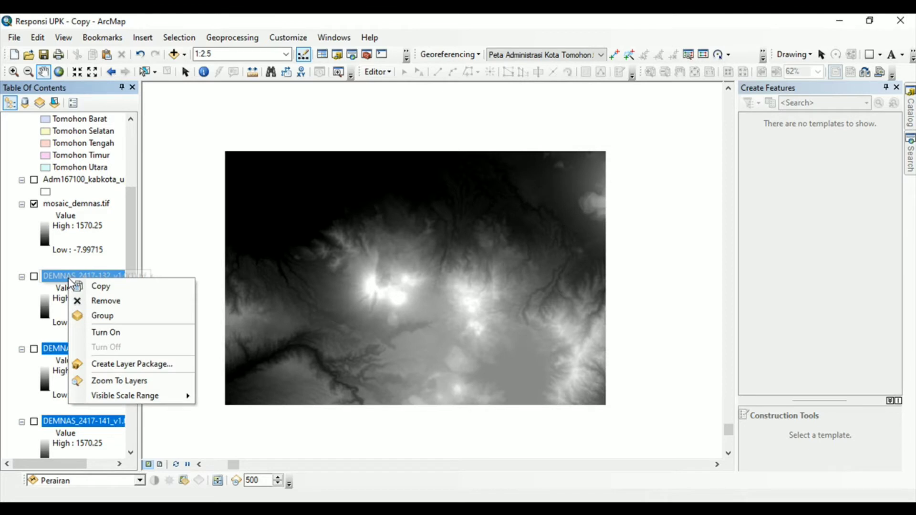
left_click(105, 302)
- Remove the DEMNAS_2417-143 and DEMNAS_2417-144 tile layers from the map, keeping mosaic_demnas.tif displayed
scroll(120, 310, "down", 5)
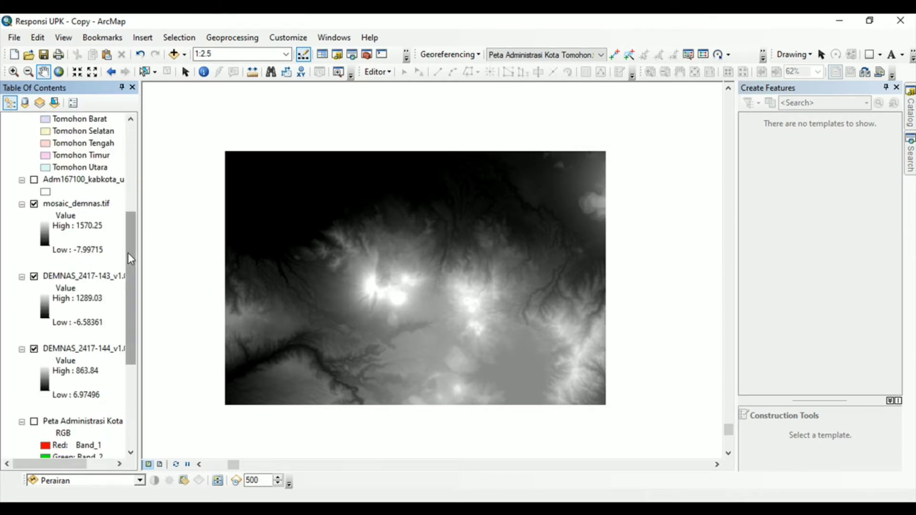
left_click(79, 277)
left_click(79, 351, "ctrl")
right_click(79, 352)
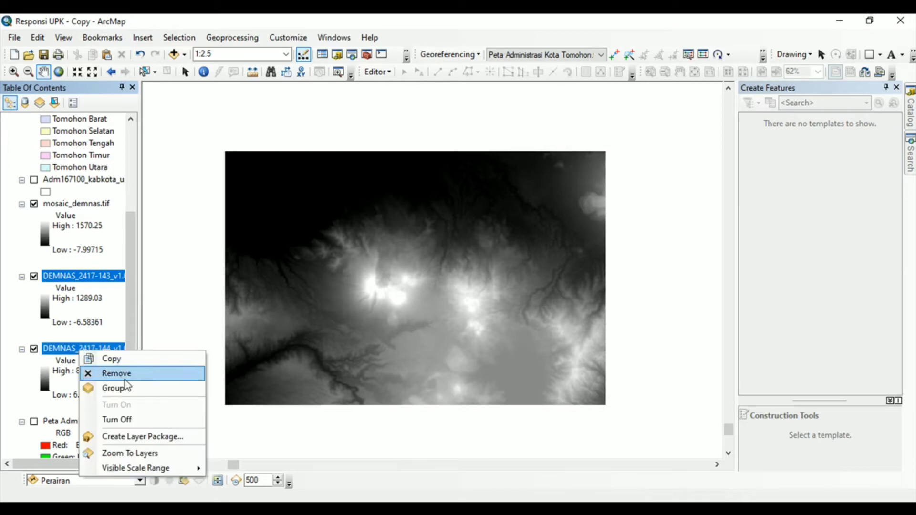
left_click(125, 376)
scroll(119, 328, "down", 3)
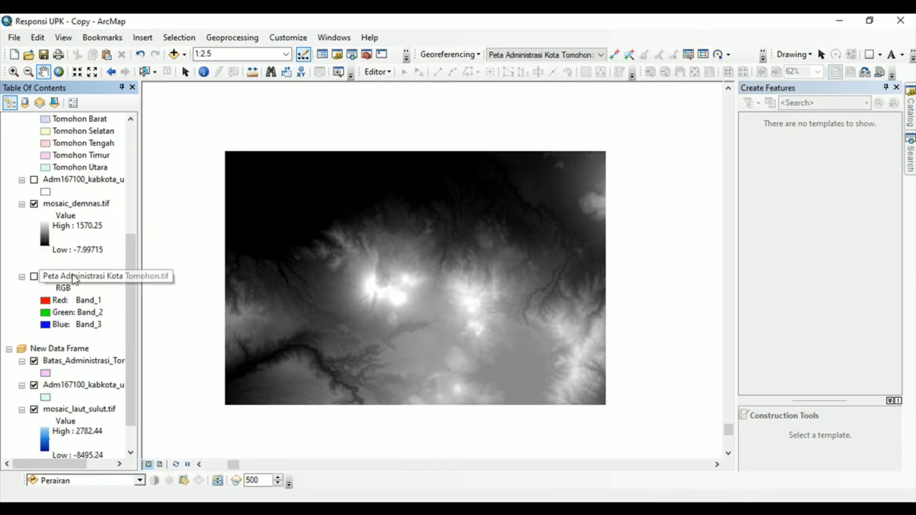
left_click(35, 205)
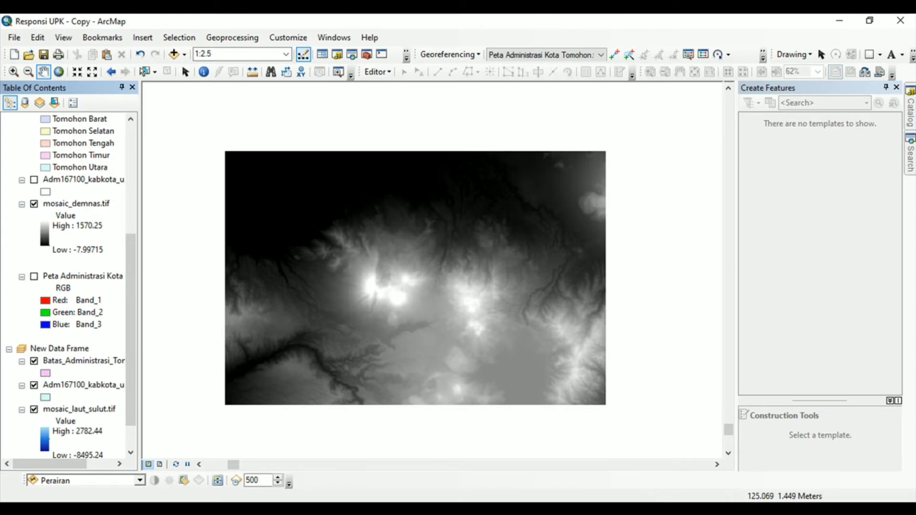
- Search for "define projection" and open the Define Projection tool
left_click(910, 154)
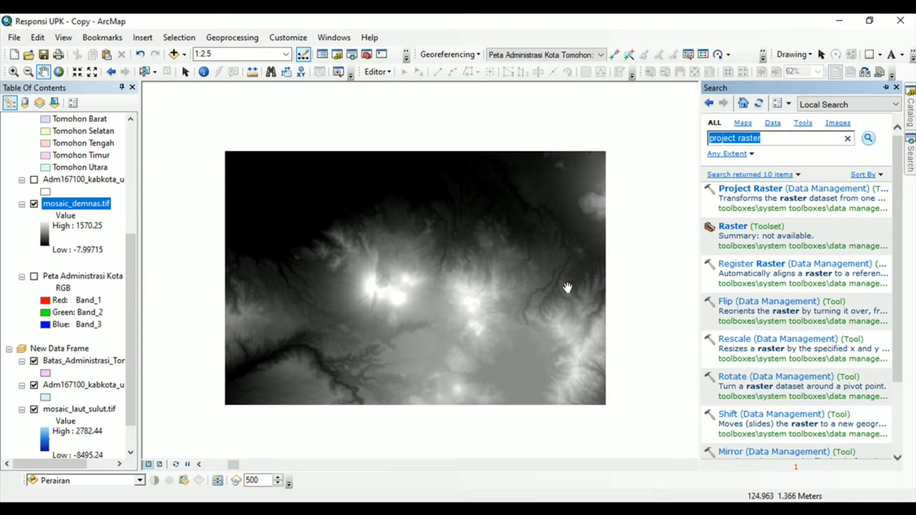
type("define proje")
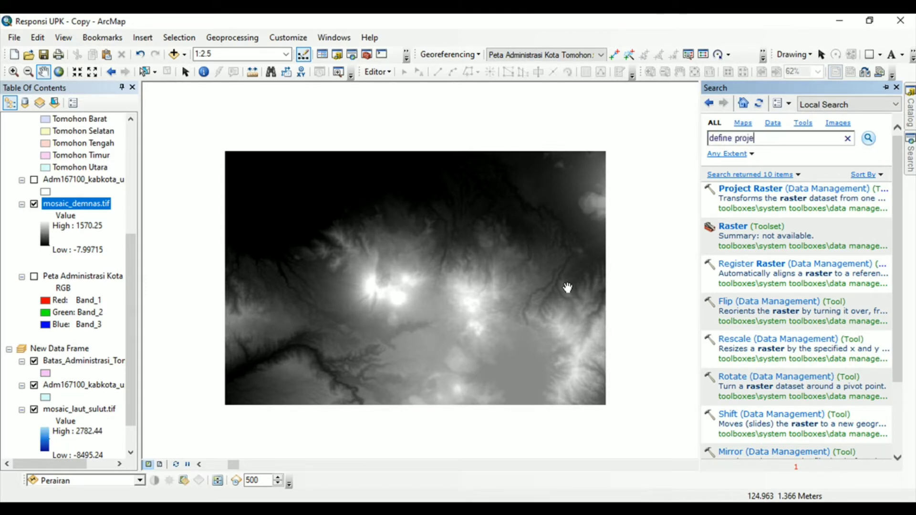
type("ction")
key("Return")
left_click(747, 189)
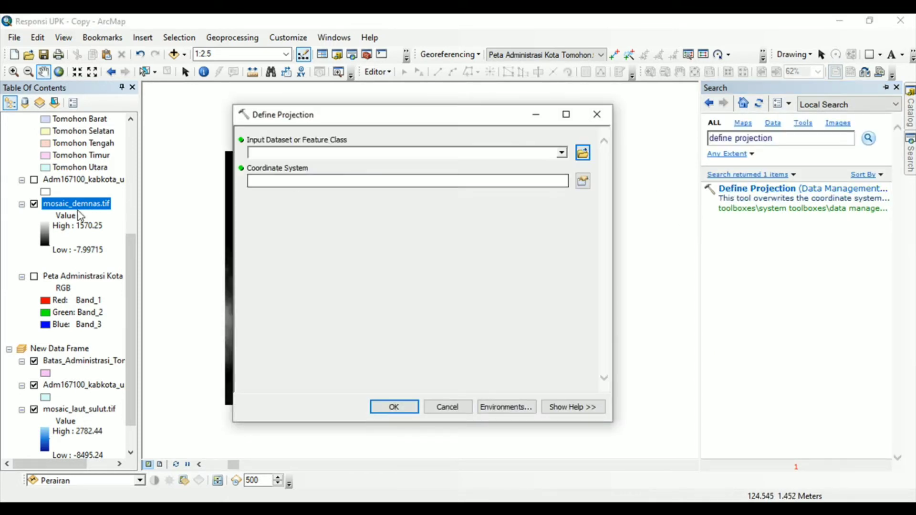
- Define the projection of mosaic_demnas.tif as the geographic coordinate system WGS 1984
left_click_drag(56, 205, 318, 155)
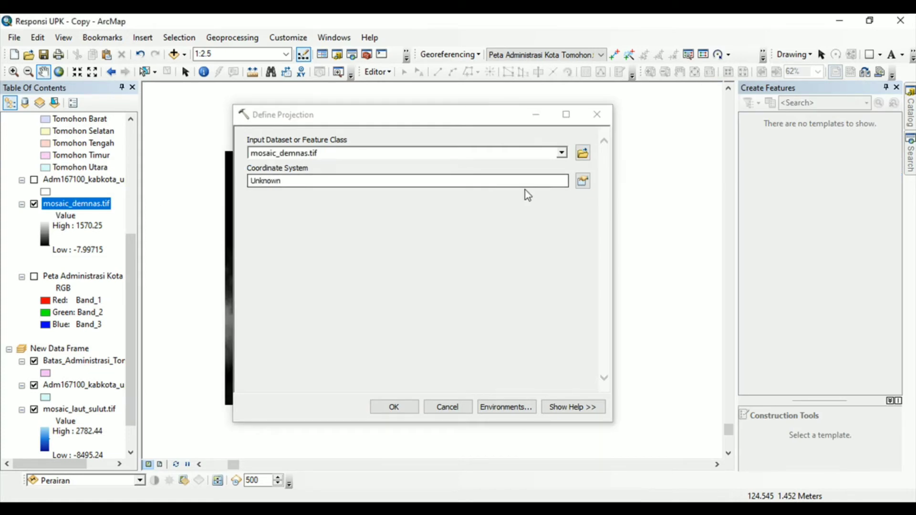
left_click(583, 181)
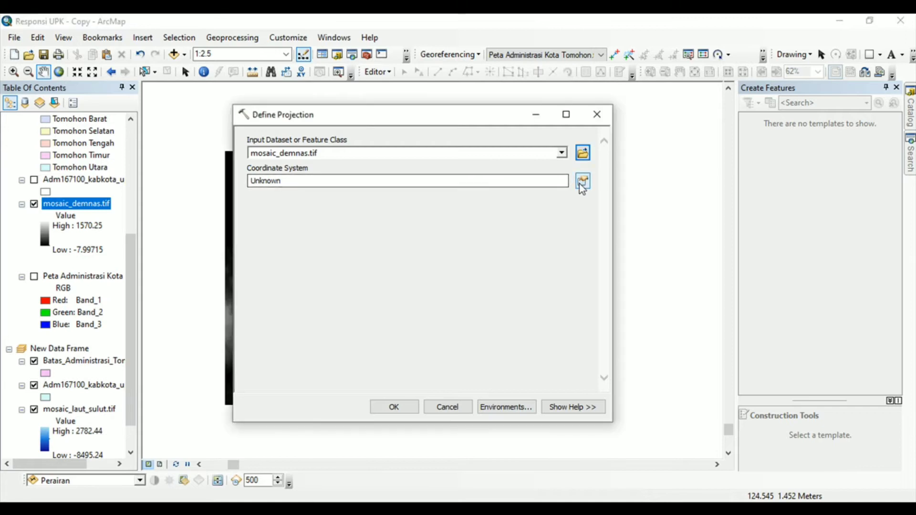
left_click(319, 168)
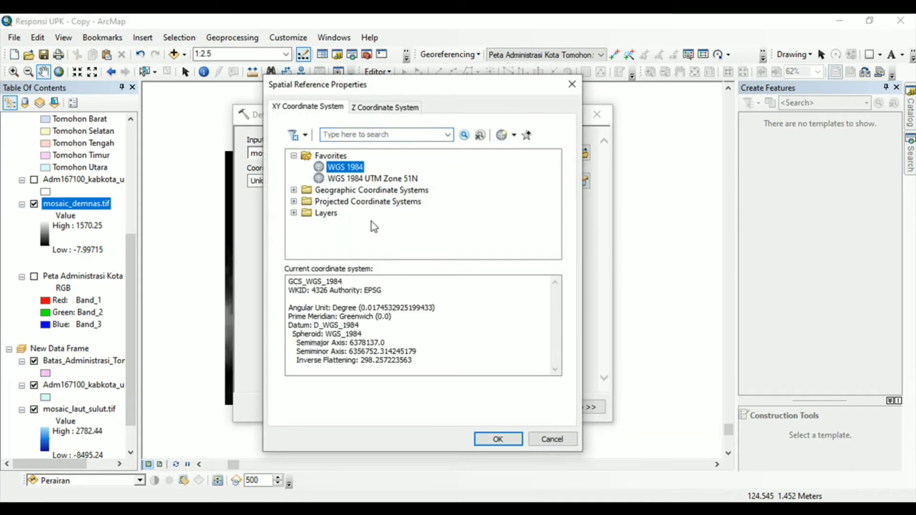
left_click(496, 439)
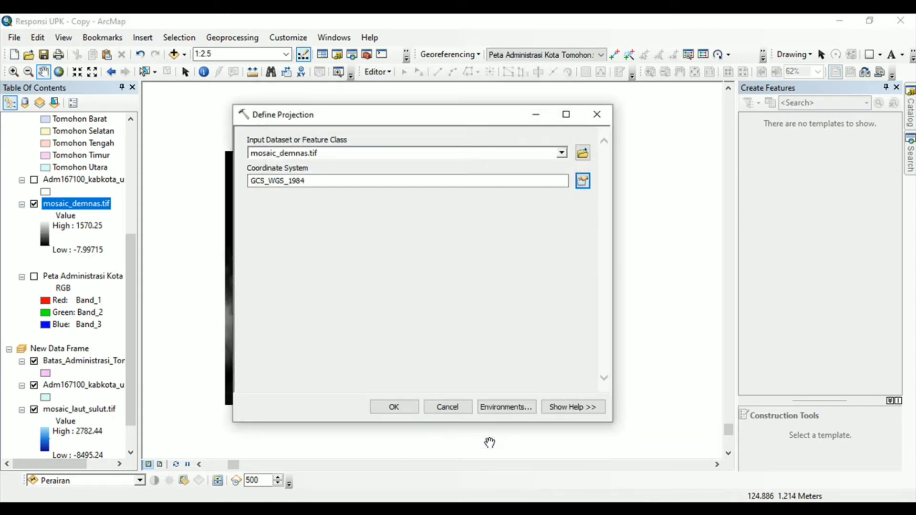
left_click(405, 410)
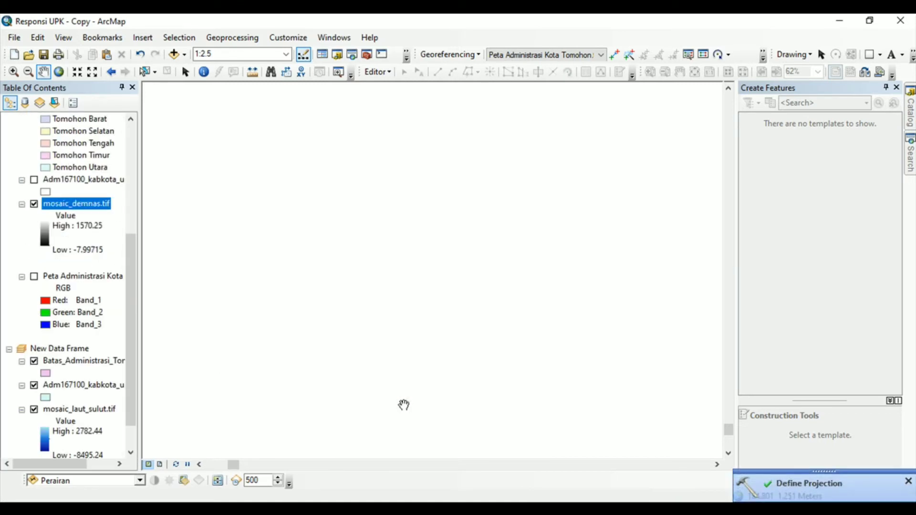
- Zoom to the extent of mosaic_demnas.tif and look over the merged elevation raster
right_click(80, 203)
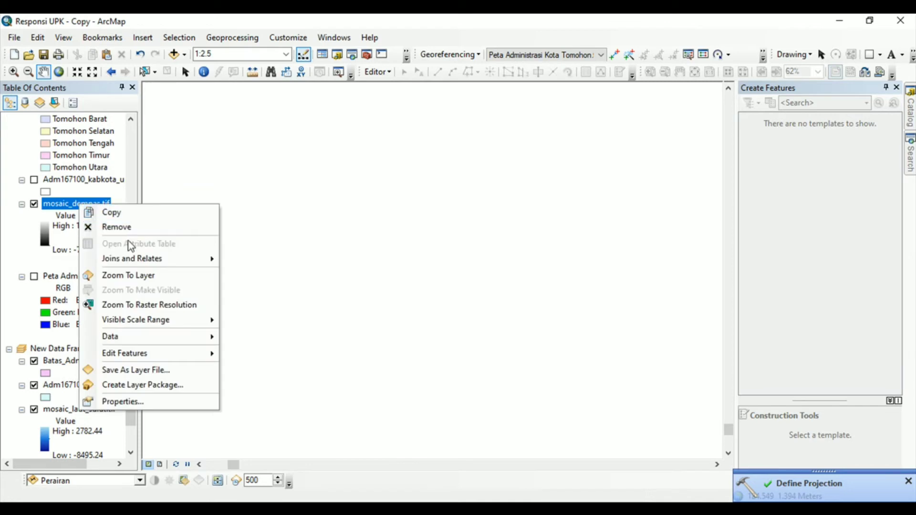
left_click(132, 285)
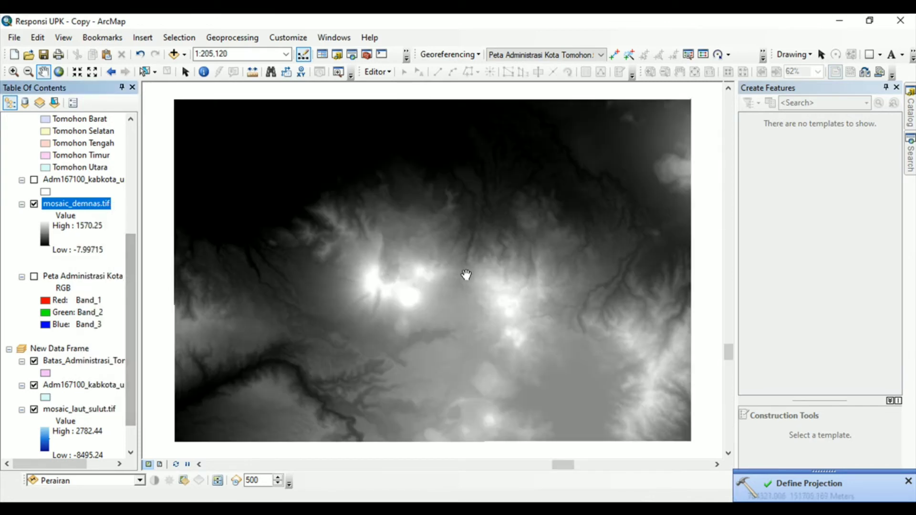
left_click(908, 164)
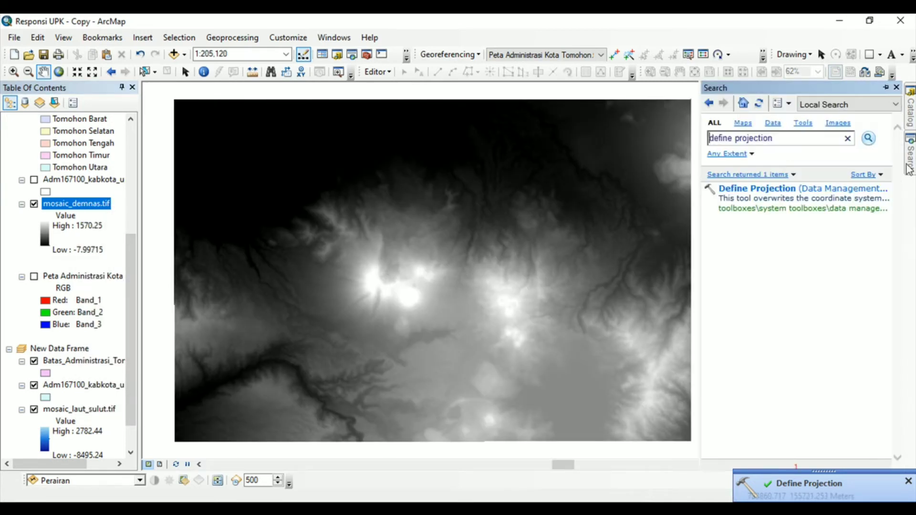
left_click_drag(797, 139, 672, 140)
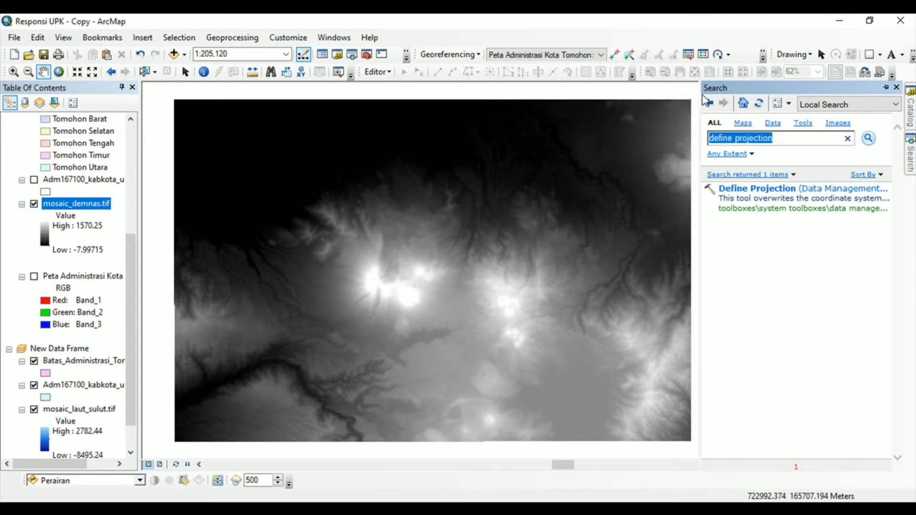
left_click_drag(682, 100, 434, 272)
left_click_drag(354, 368, 457, 297)
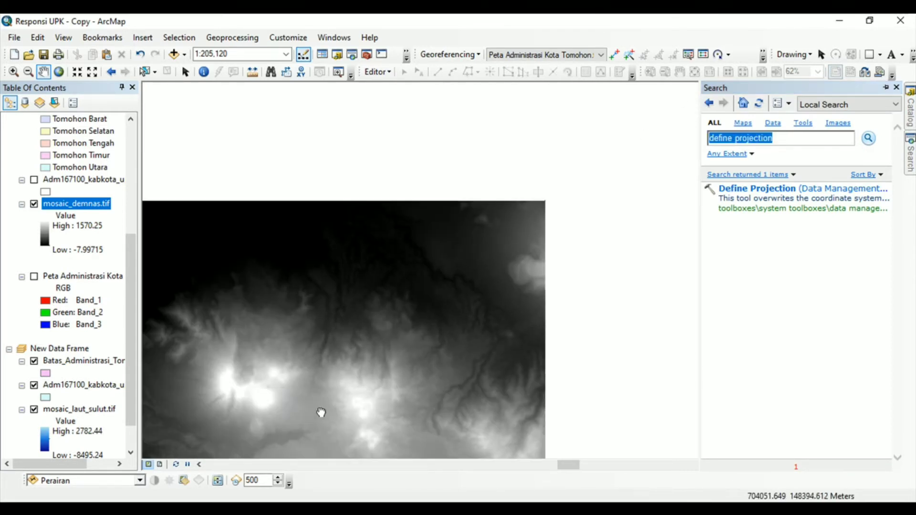
left_click_drag(293, 441, 382, 351)
left_click_drag(325, 380, 371, 369)
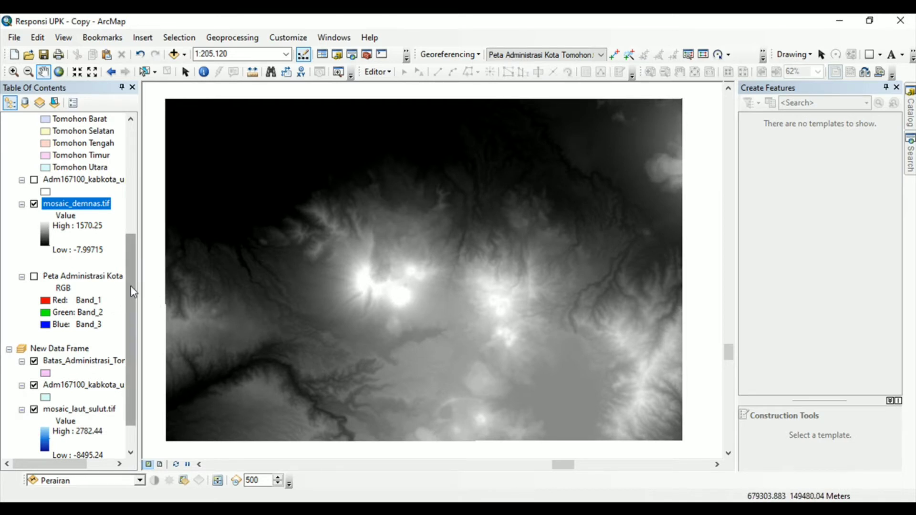
left_click_drag(133, 292, 141, 194)
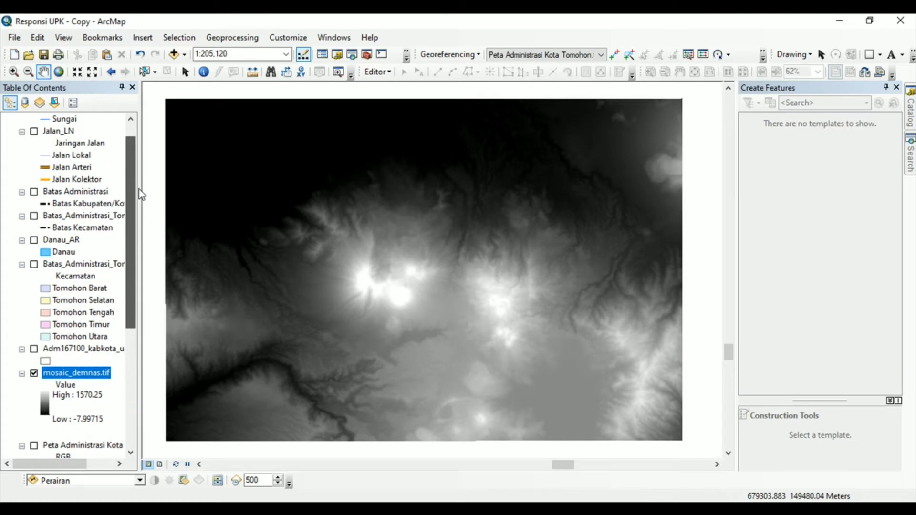
- Show the Batas_Administrasi_Tomohon_AR layer over the mosaic, then search for "extract by mask" and open the Extract by Mask tool
left_click(34, 266)
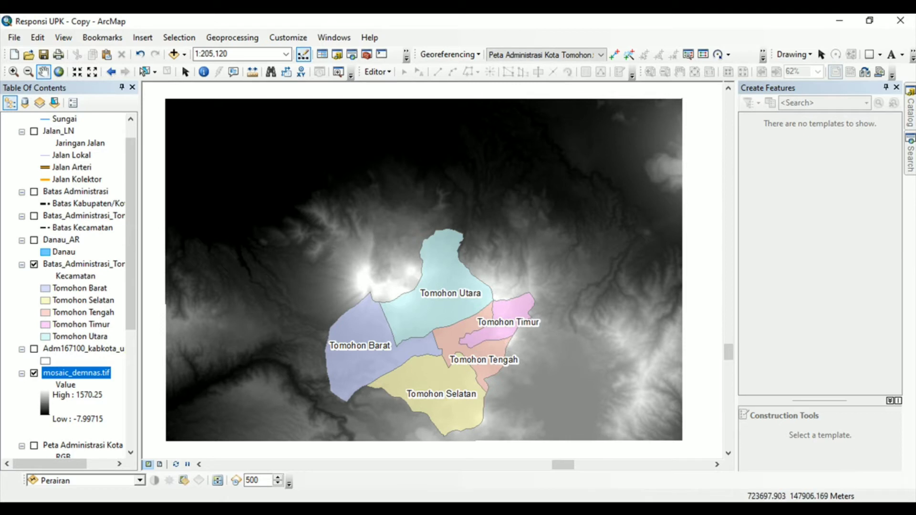
left_click(912, 157)
left_click(796, 139)
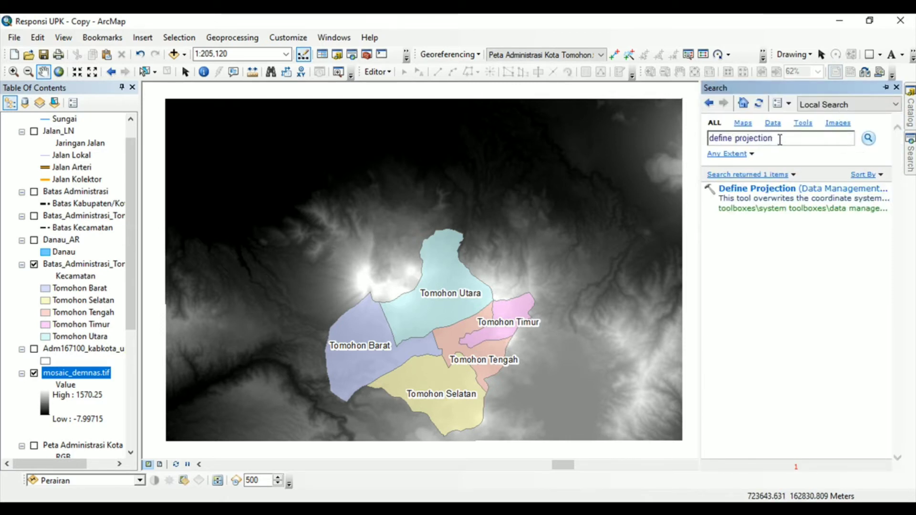
left_click_drag(780, 139, 720, 150)
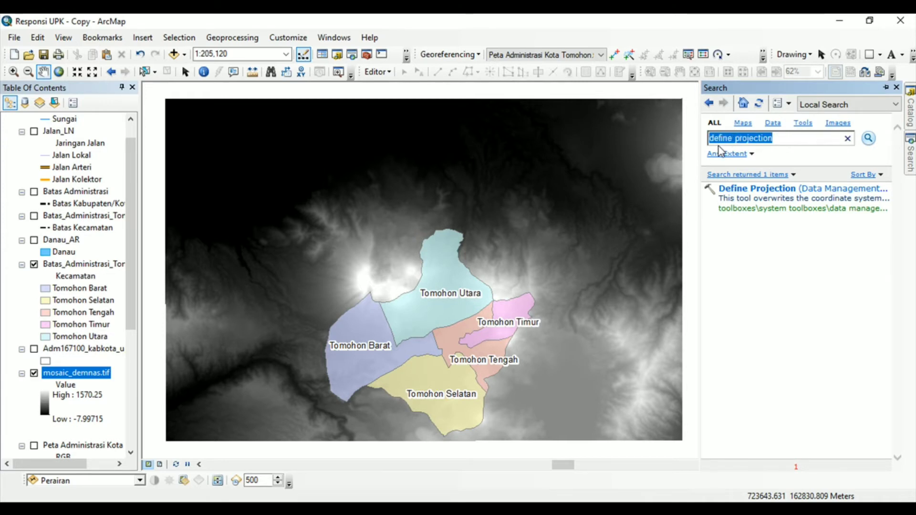
type("extract")
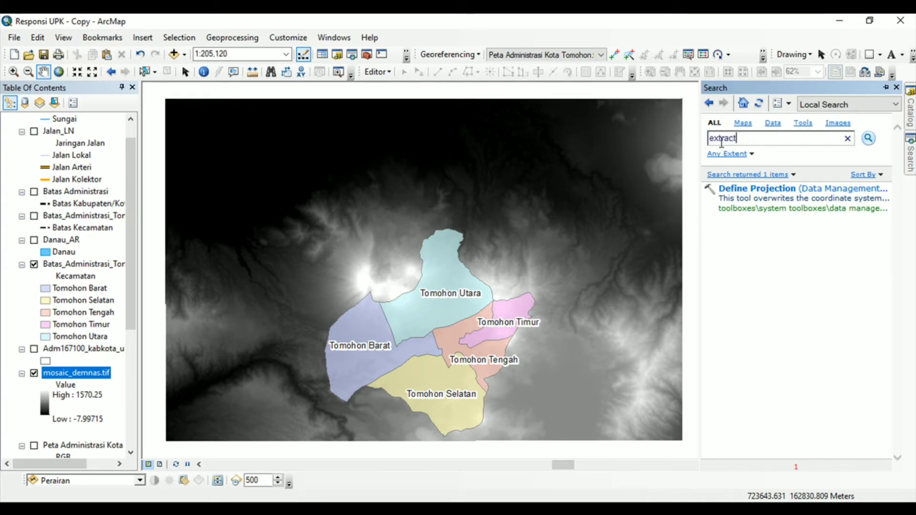
type(" by mask")
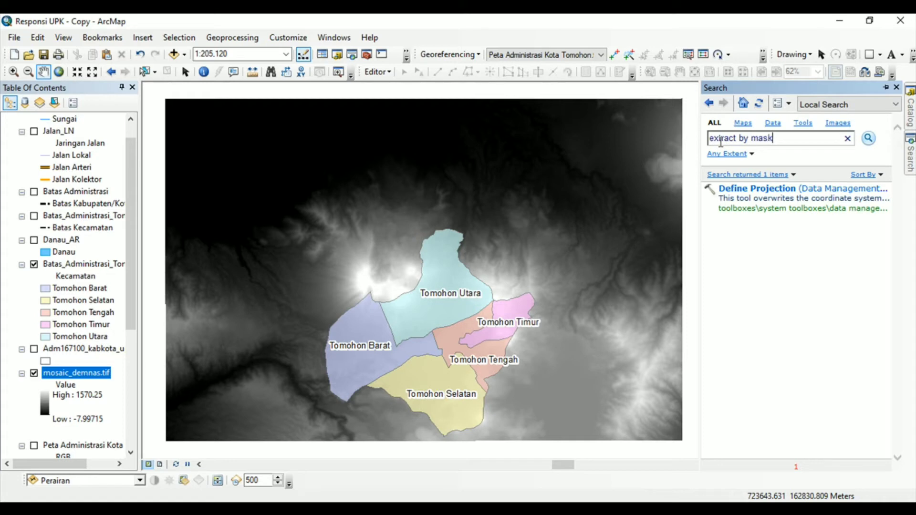
key("Return")
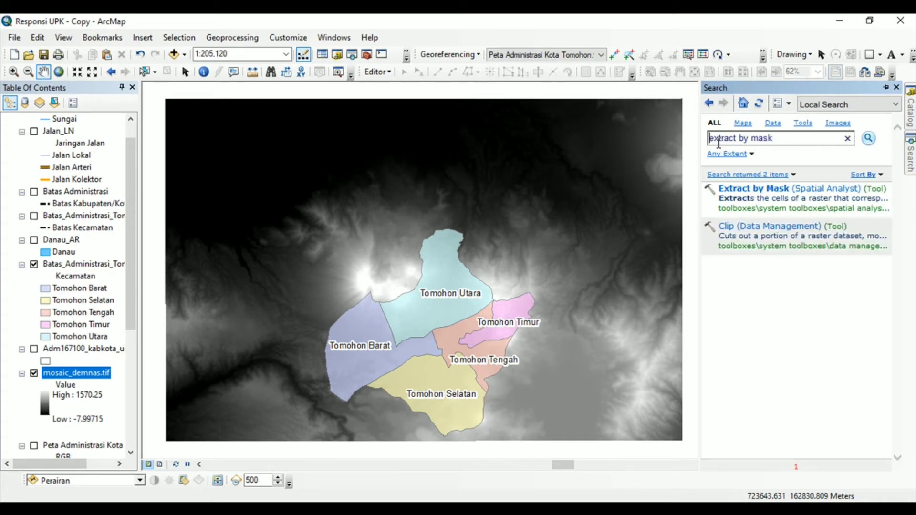
left_click(755, 189)
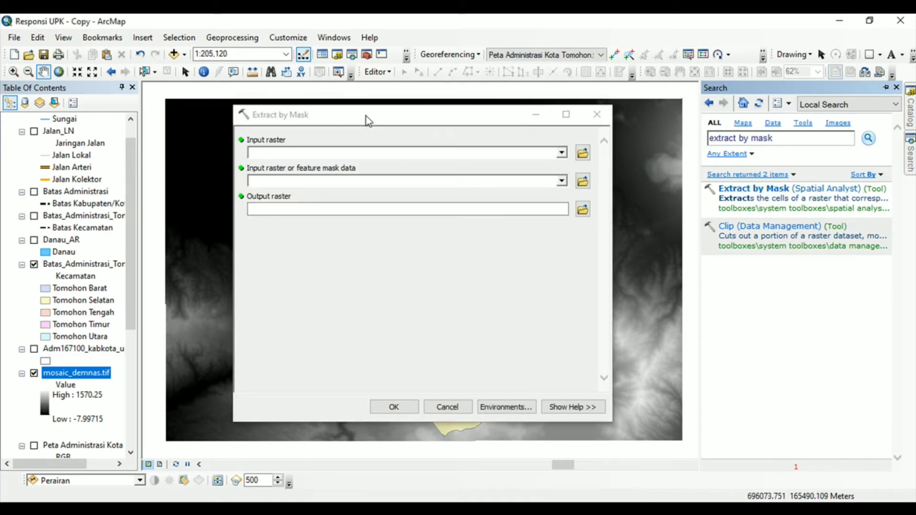
- Set mosaic_demnas.tif as the input raster and Batas_Administrasi_Tomohon_AR as the mask data for Extract by Mask
left_click_drag(366, 116, 431, 114)
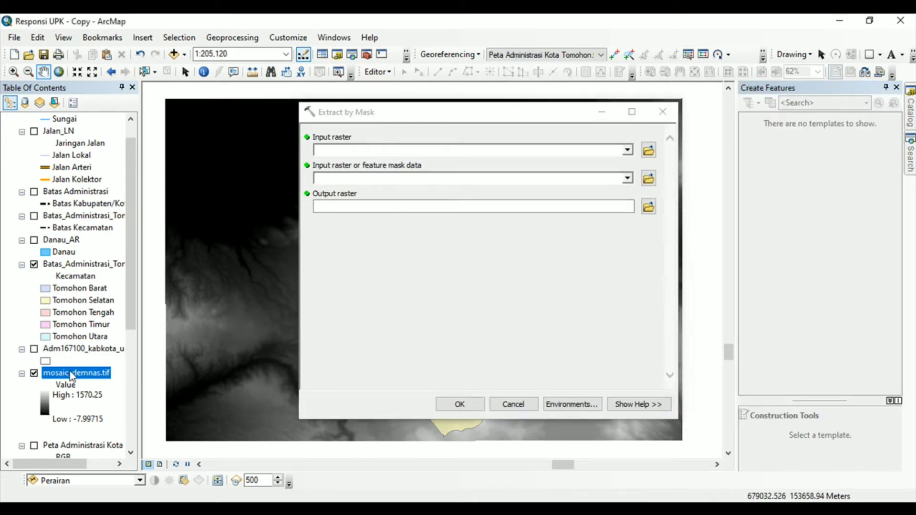
left_click_drag(324, 213, 352, 152)
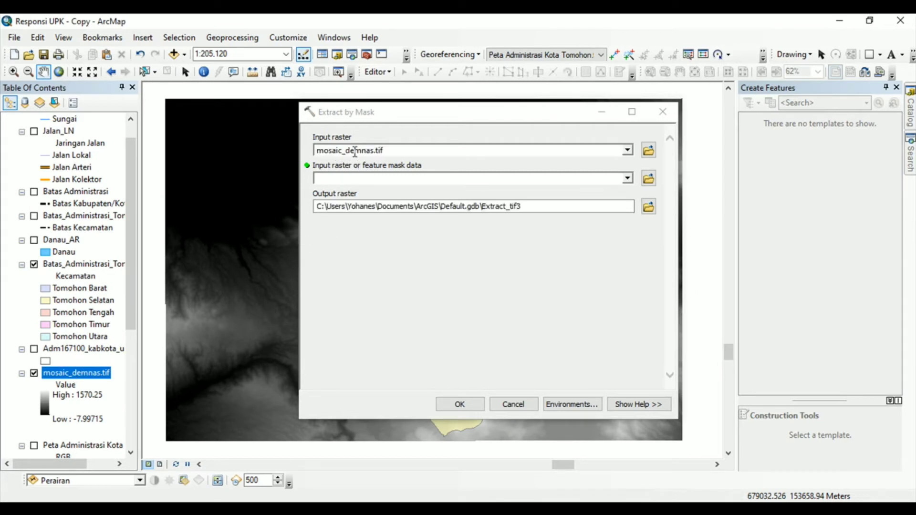
mouse_move(134, 289)
left_mouse_down()
mouse_move(134, 344)
mouse_move(134, 300)
left_mouse_up()
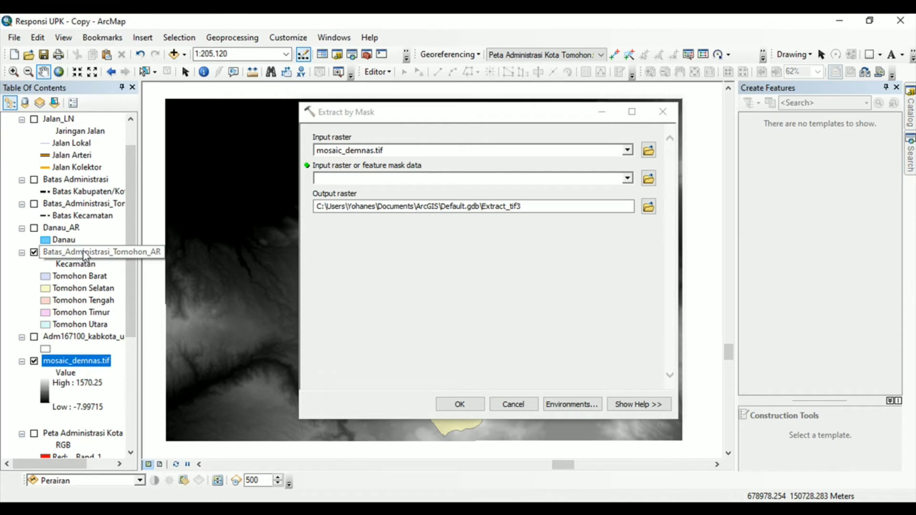
left_click_drag(85, 255, 327, 181)
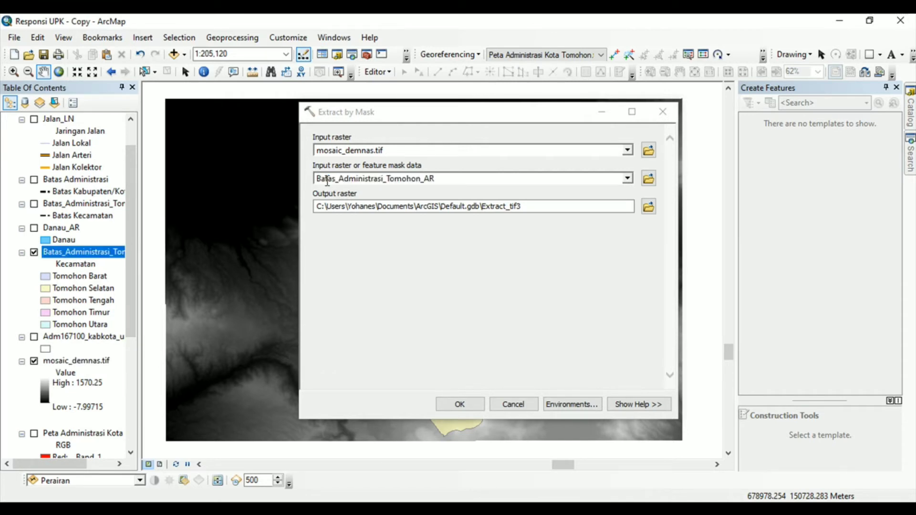
- Select all the kecamatan records in the Batas_Administrasi_Tomohon_AR attribute table and close the table
right_click(115, 259)
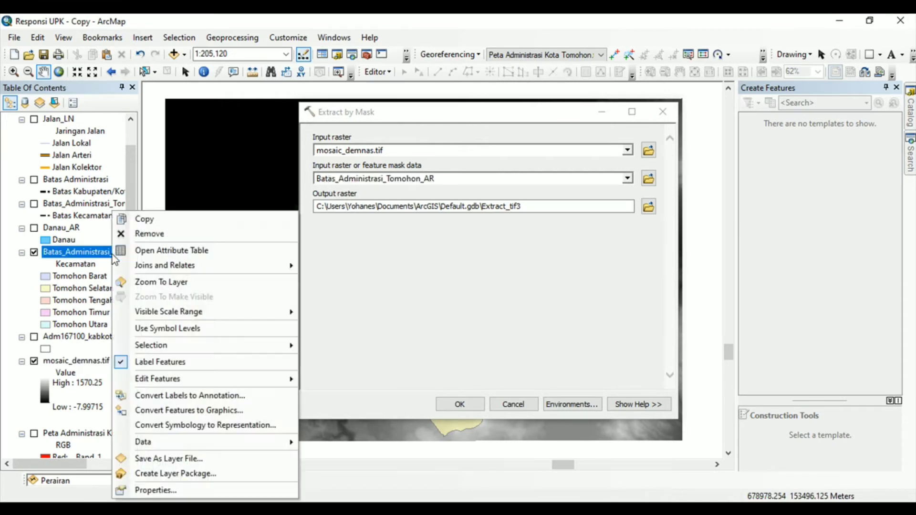
left_click(202, 255)
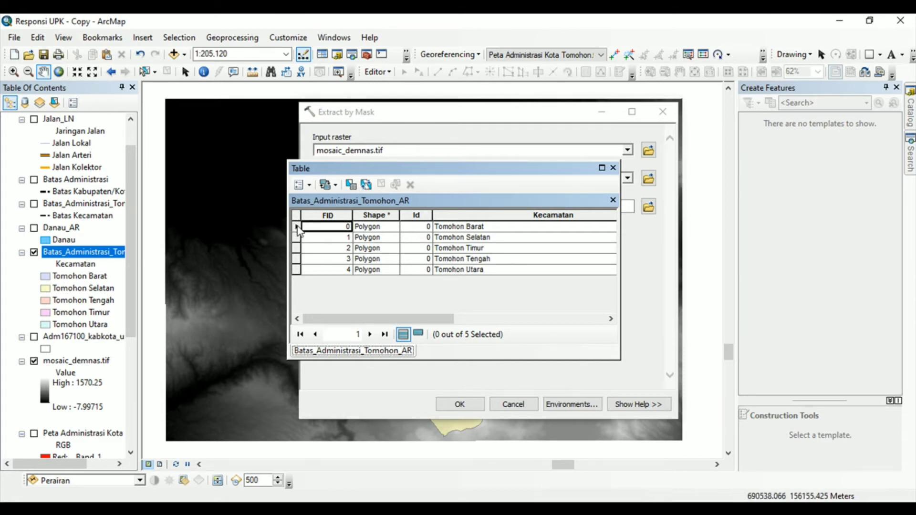
left_click_drag(298, 229, 296, 311)
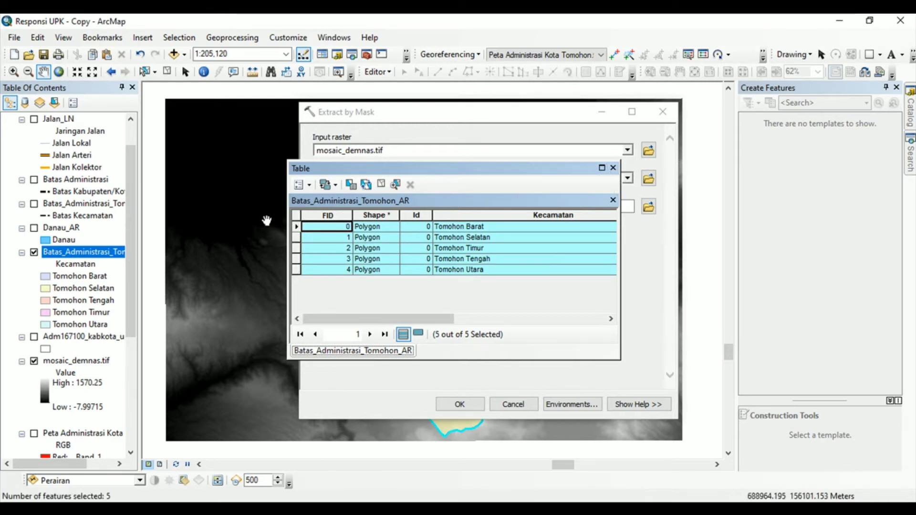
left_click_drag(296, 228, 297, 289)
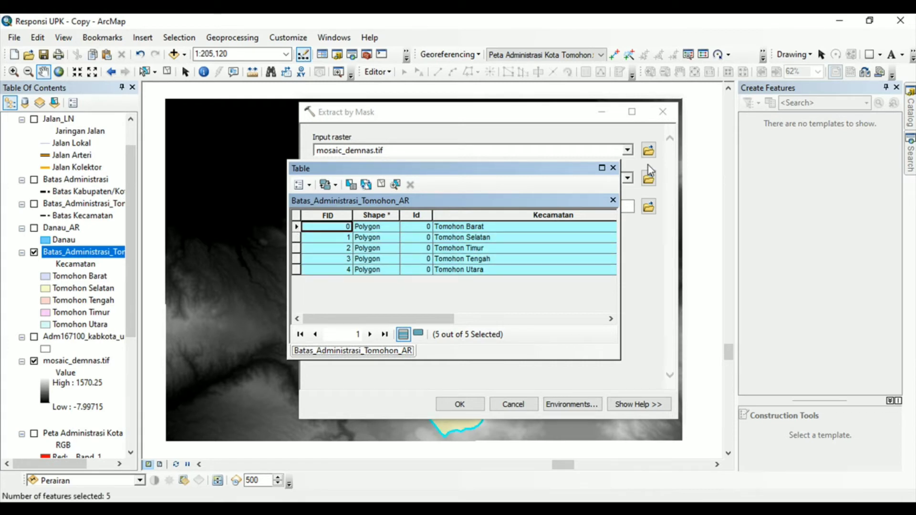
left_click(613, 168)
- Set the output raster to Extract_Tomohon.tif in the RESPONSI UPK RASTER folder and run Extract by Mask
left_click_drag(437, 112, 588, 88)
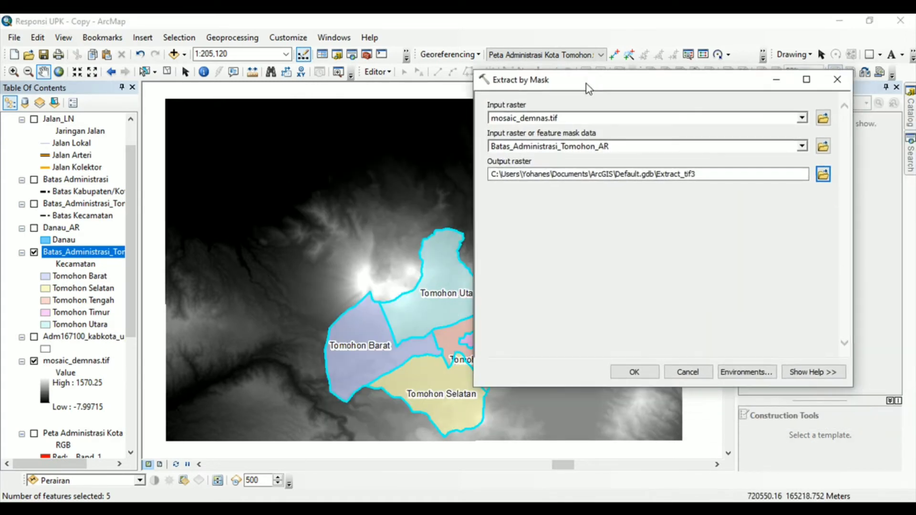
left_click(823, 174)
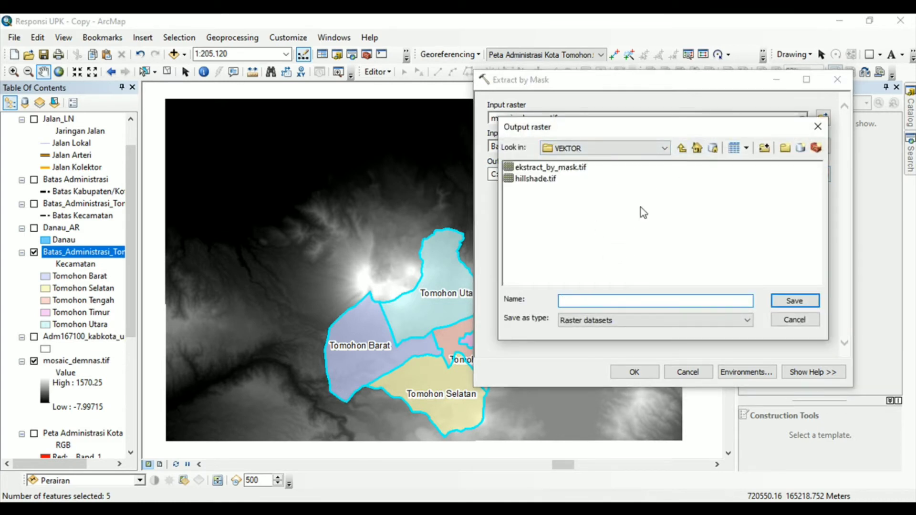
left_click(683, 148)
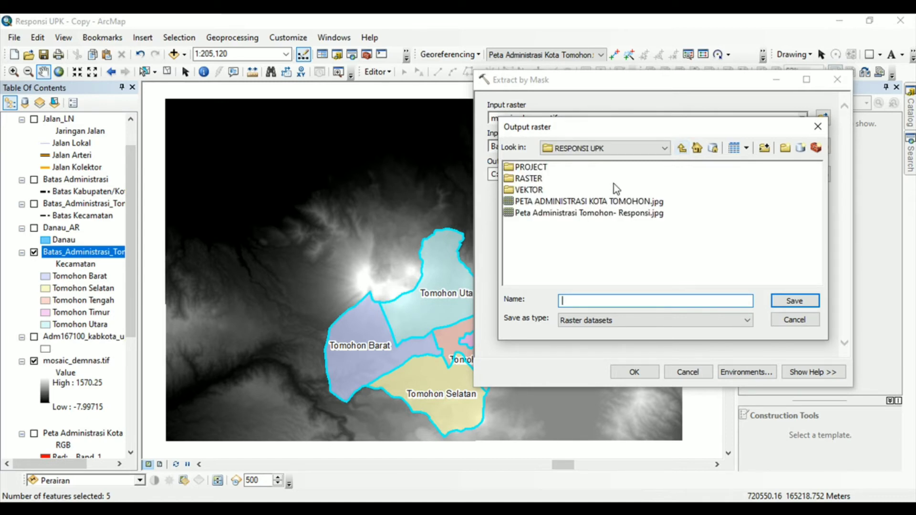
double_click(529, 179)
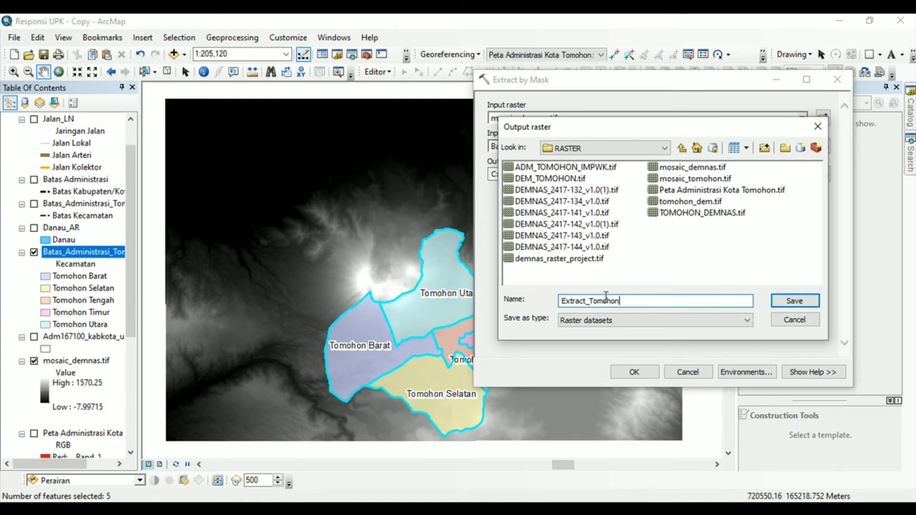
type(".tif")
left_click(793, 301)
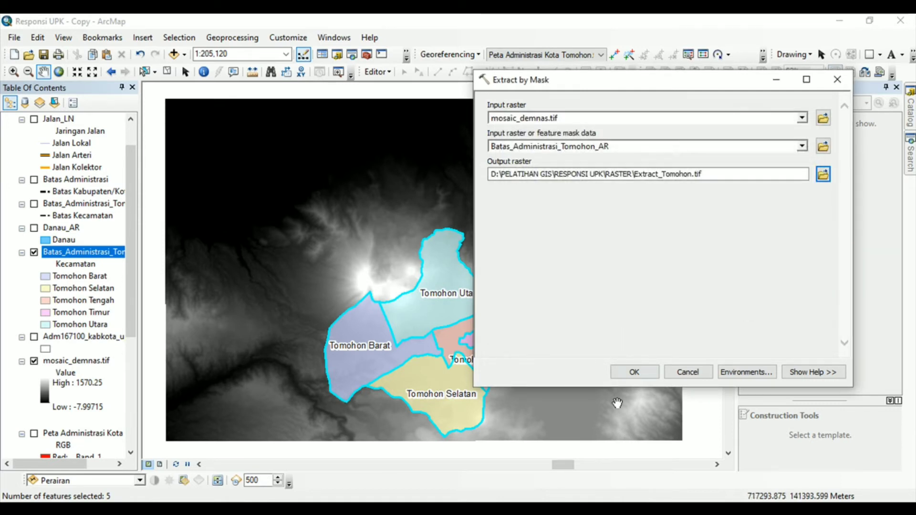
left_click(635, 373)
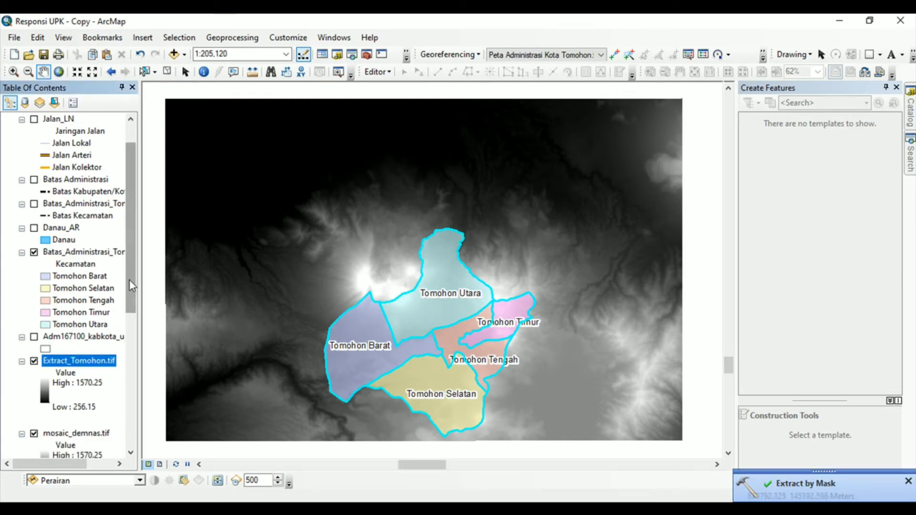
- Hide the mosaic_demnas.tif and Batas_Administrasi_Tomohon_AR layers so that only the extracted Tomohon raster is displayed
left_click_drag(130, 280, 130, 317)
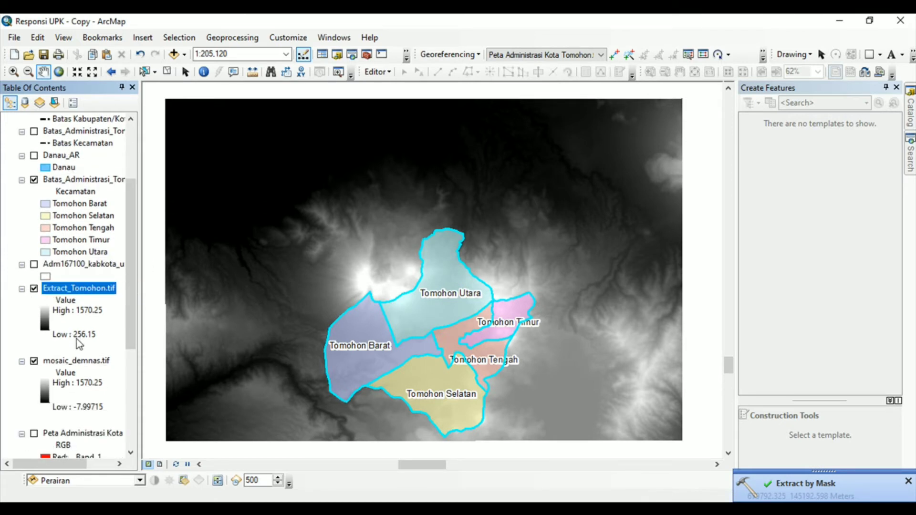
left_click(34, 361)
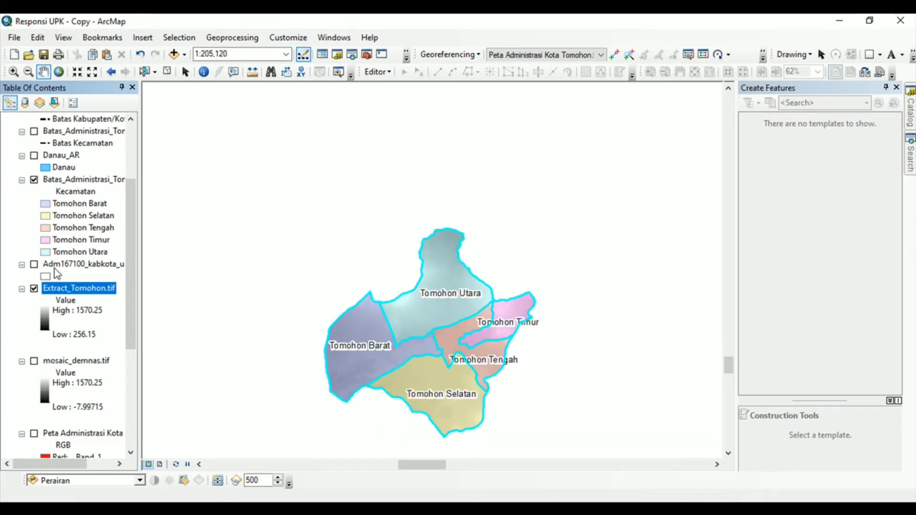
left_click(34, 180)
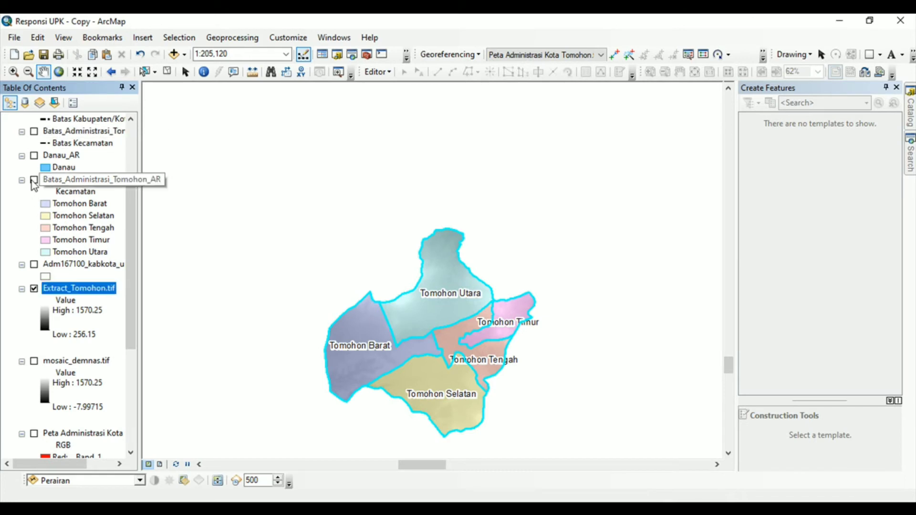
left_click(34, 181)
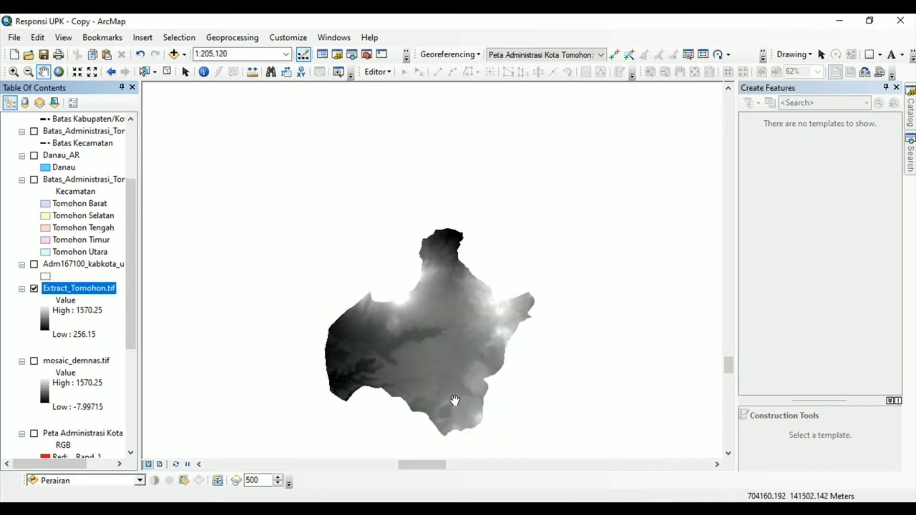
left_click_drag(433, 371, 450, 360)
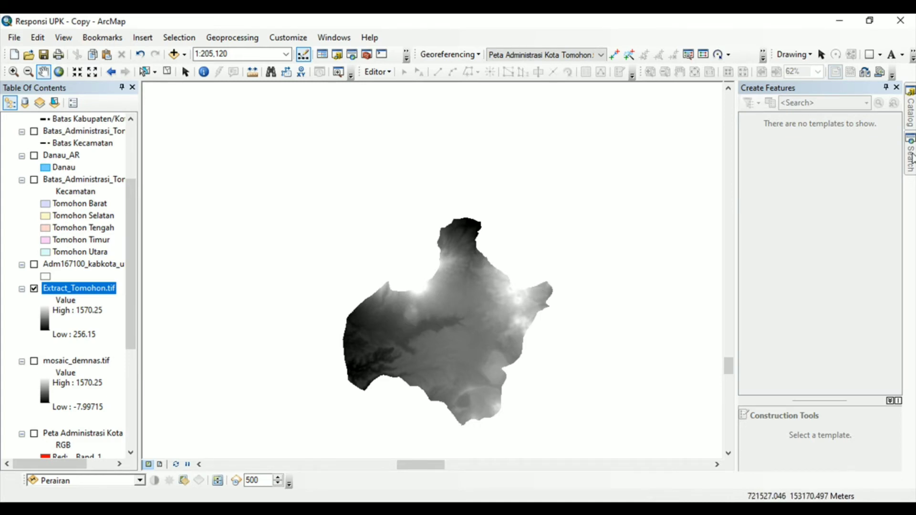
- Search for "hillshade" and open the 3D Analyst Hillshade tool
left_click(912, 155)
left_click_drag(781, 138, 706, 142)
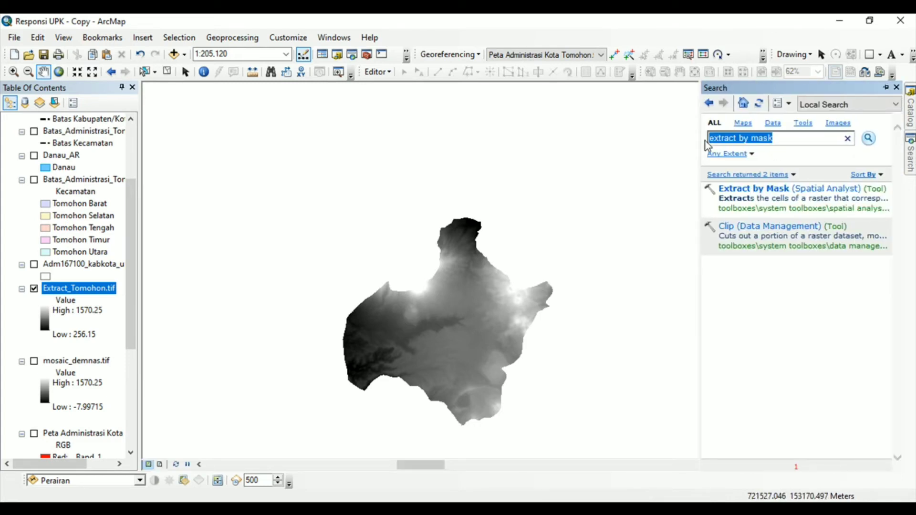
type("hill")
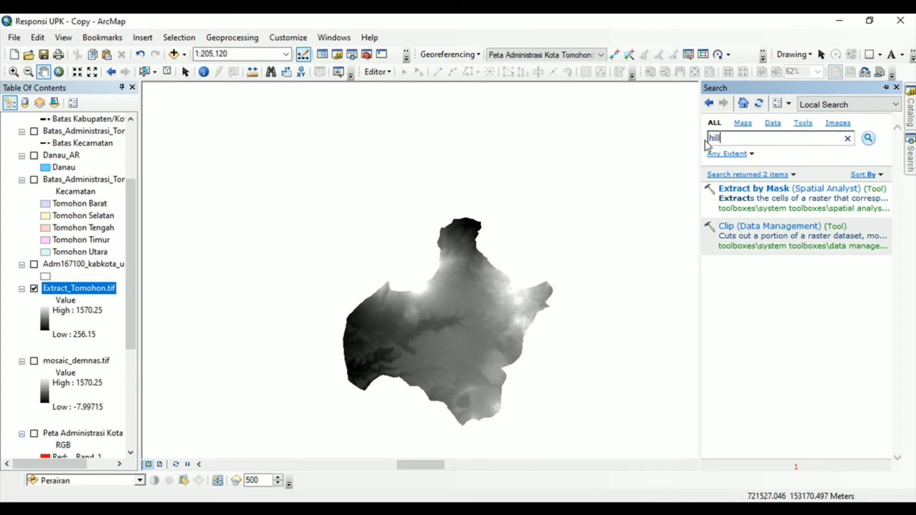
type("shade")
key("Return")
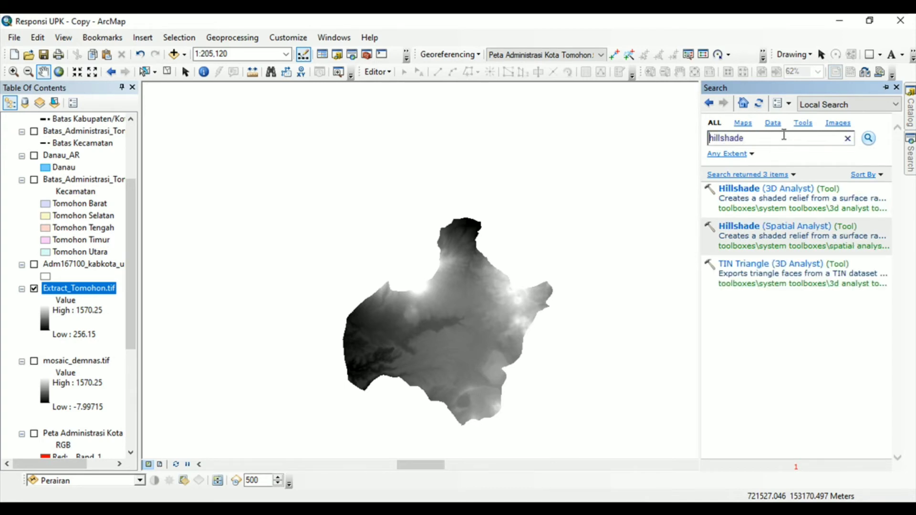
left_click(766, 190)
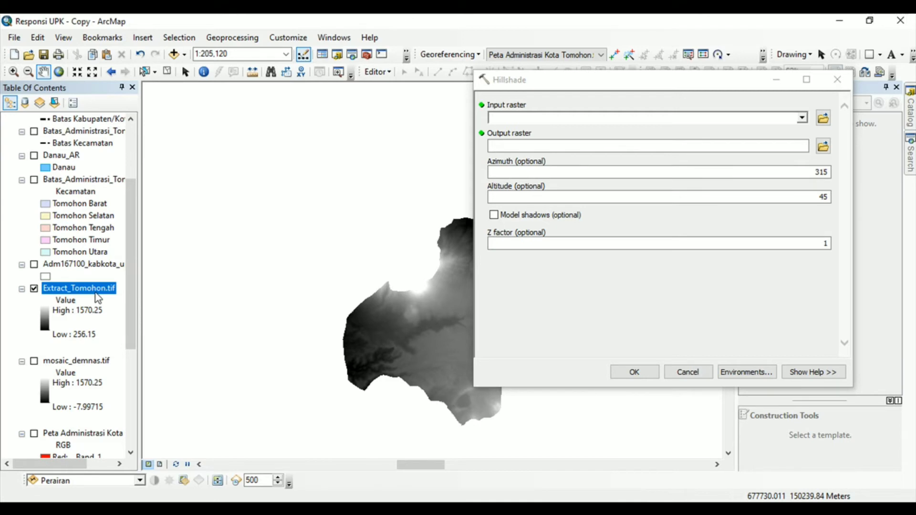
- Generate a hillshade from Extract_Tomohon.tif with the default settings, saved as Hillshade.tif in the RASTER folder
left_click_drag(60, 294, 542, 126)
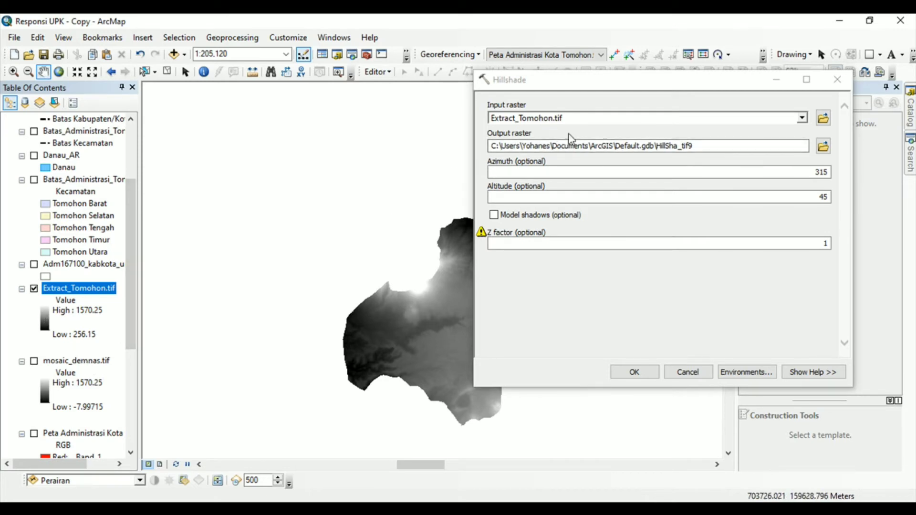
left_click(823, 146)
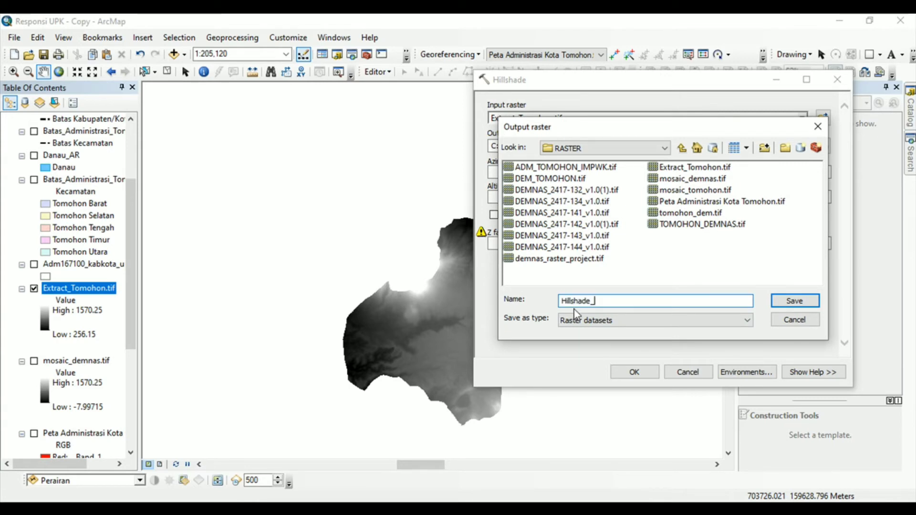
type("_")
left_click(780, 300)
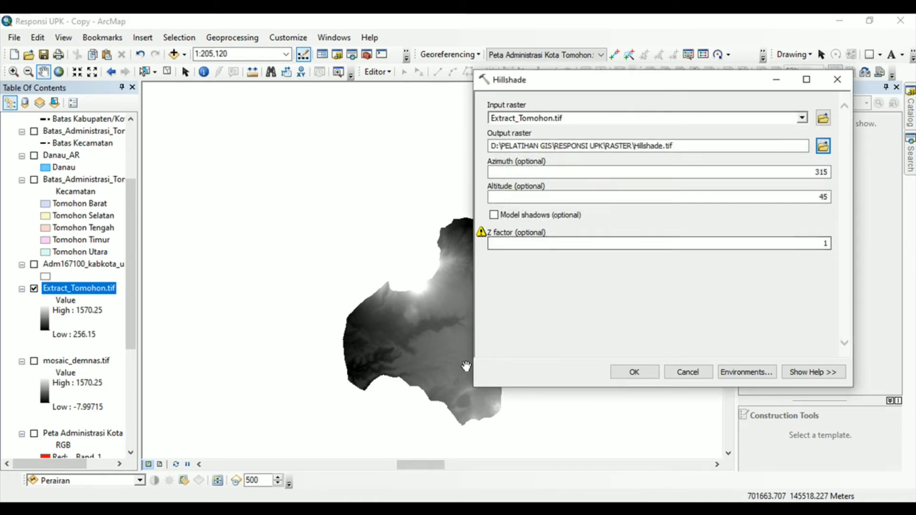
left_click(635, 373)
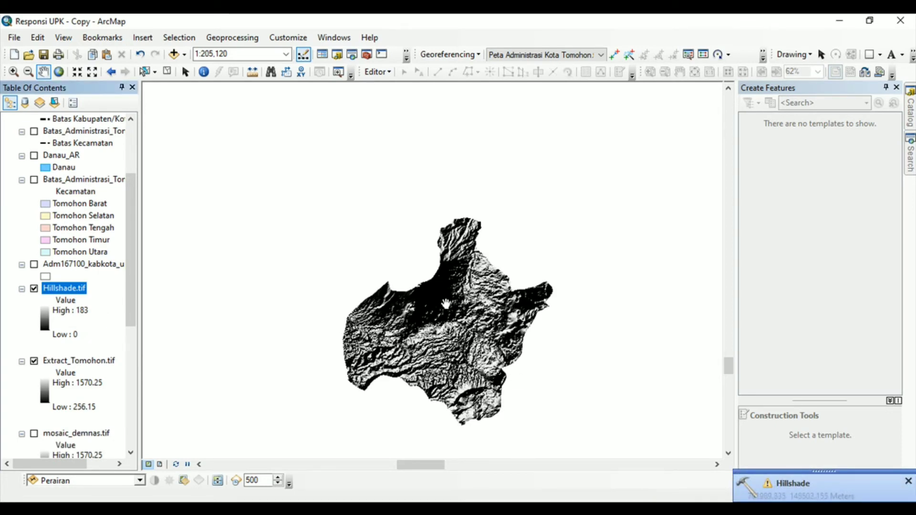
left_click_drag(417, 351, 446, 317)
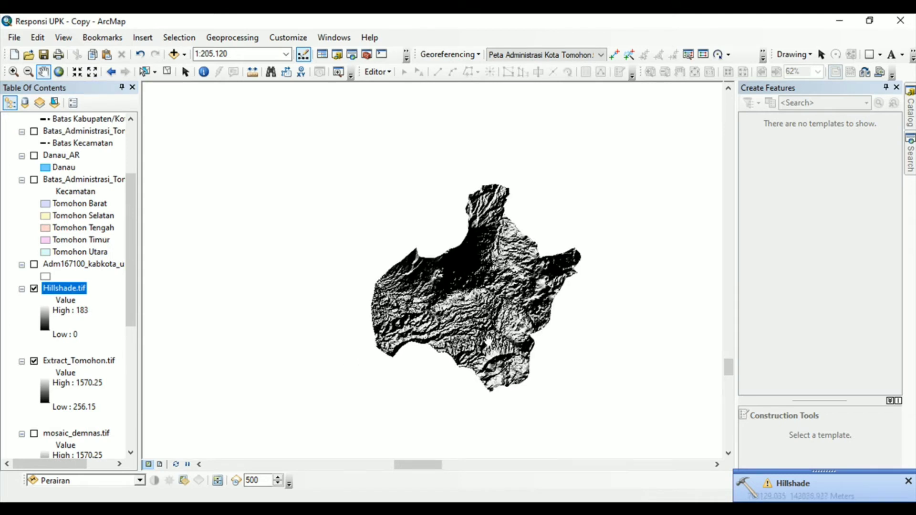
- Apply an inverted red-yellow-green color ramp to Extract_Tomohon.tif and check its colors with the hillshade temporarily hidden
left_click_drag(488, 349, 468, 357)
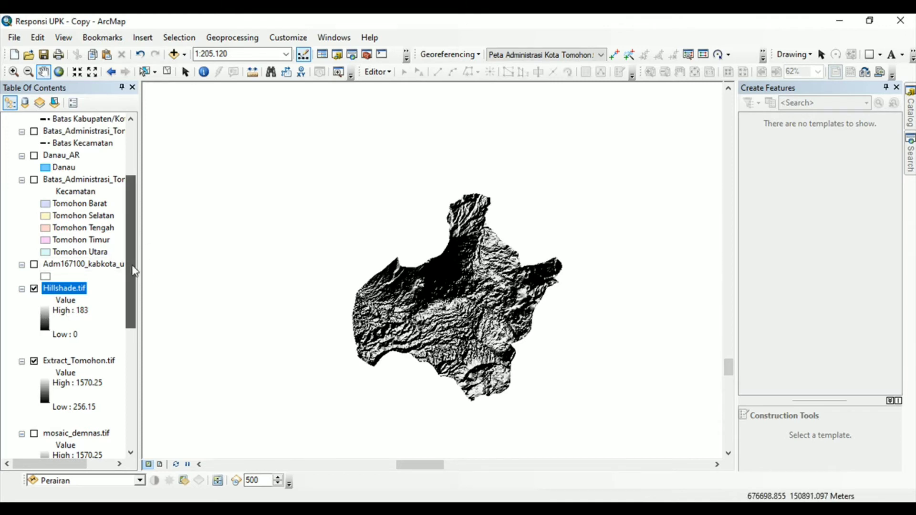
left_click_drag(132, 263, 137, 288)
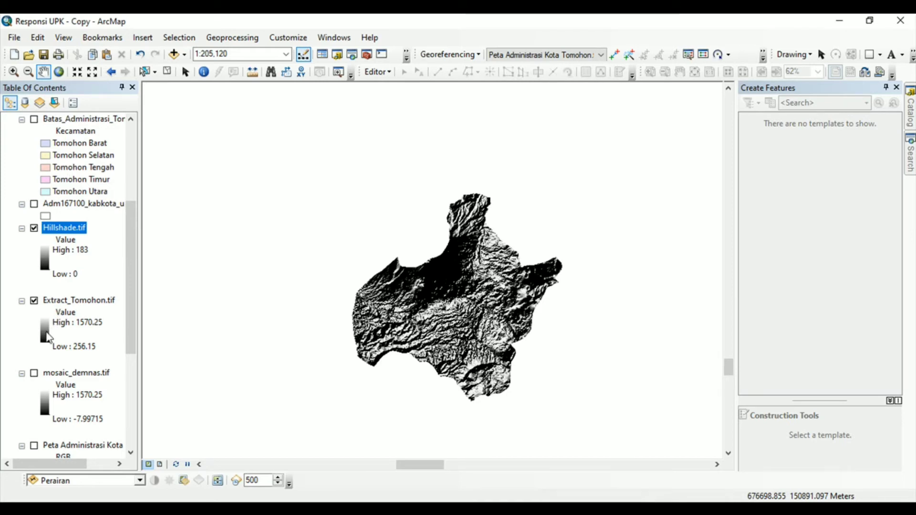
left_click(46, 331)
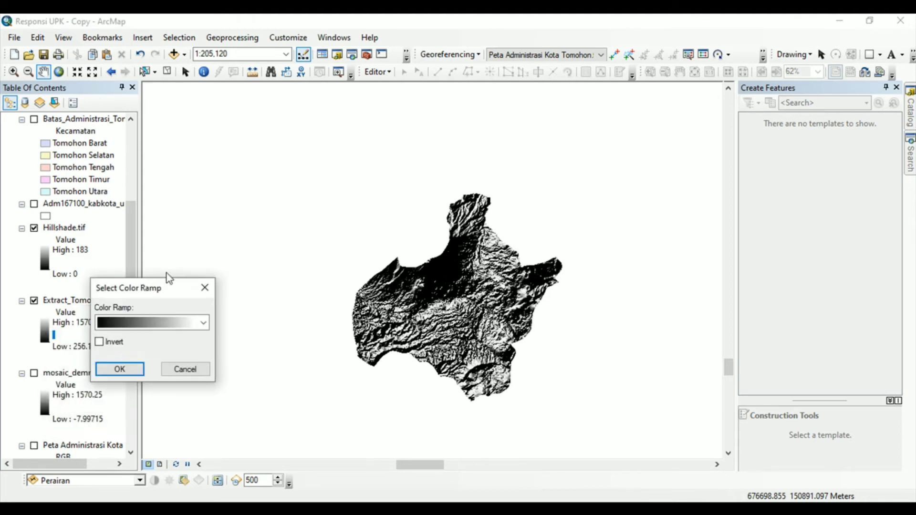
left_click_drag(168, 283, 173, 197)
left_click(167, 238)
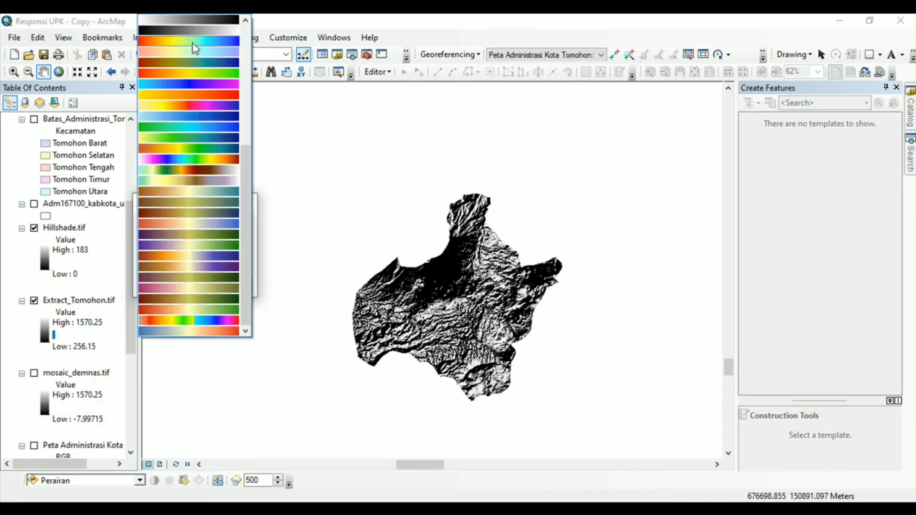
left_click(179, 72)
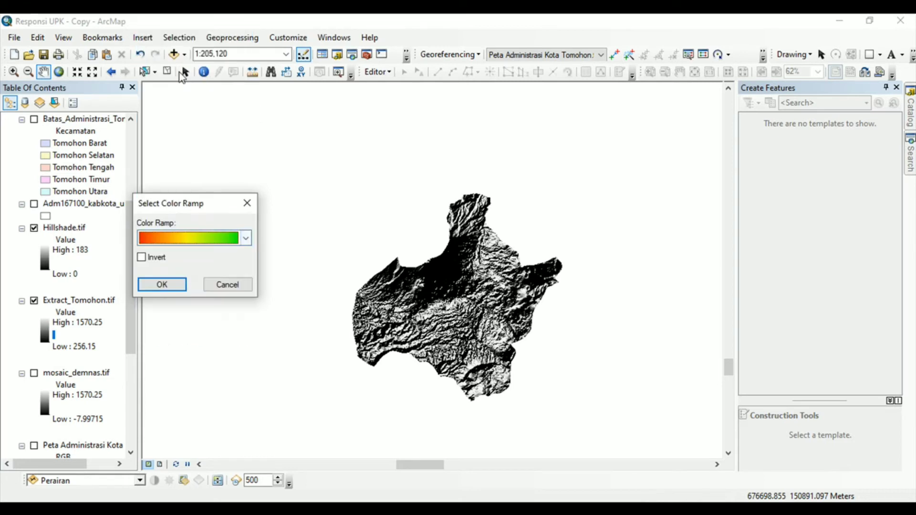
left_click(141, 258)
left_click(162, 285)
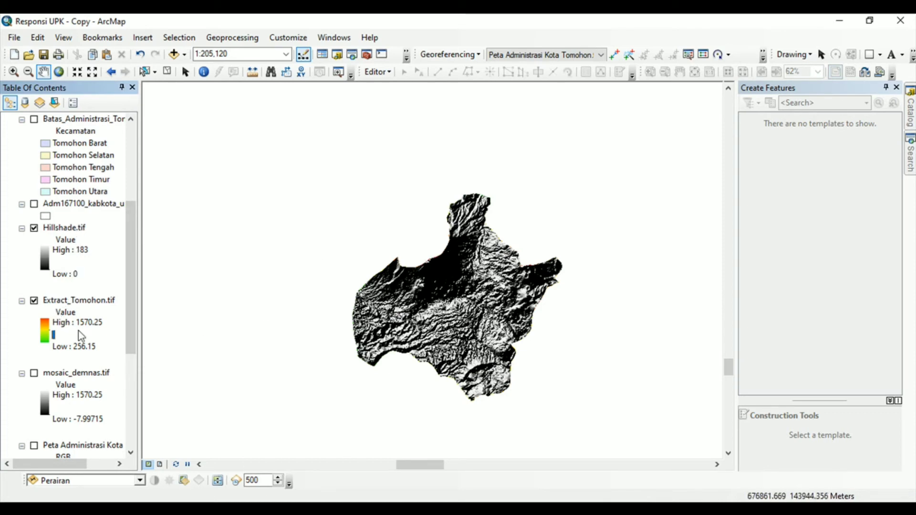
left_click(34, 228)
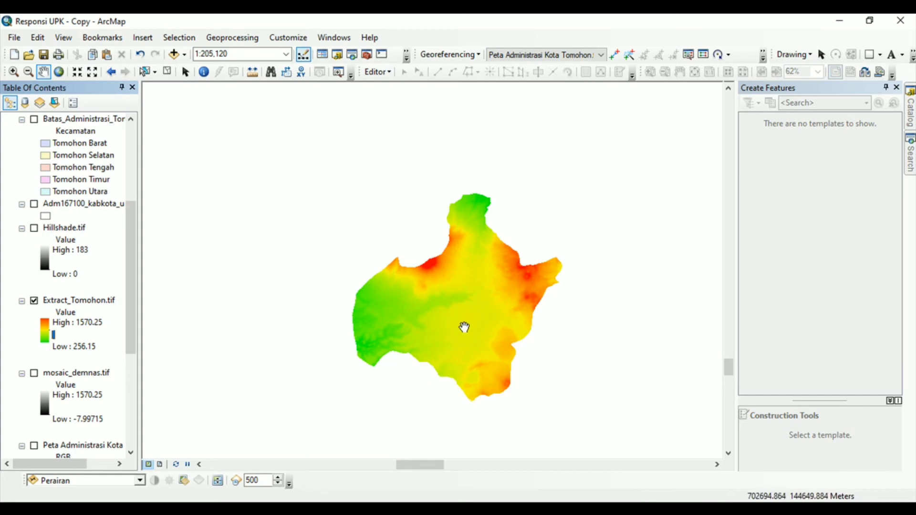
left_click(33, 228)
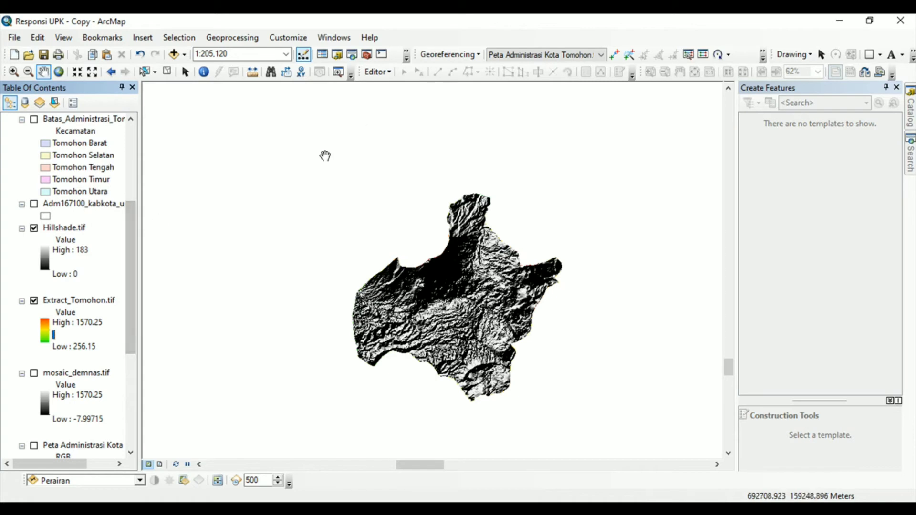
- Make the Hillshade.tif layer partly transparent with the Effects transparency setting so that the colored Extract_Tomohon.tif shows through
left_click_drag(22, 481, 226, 426)
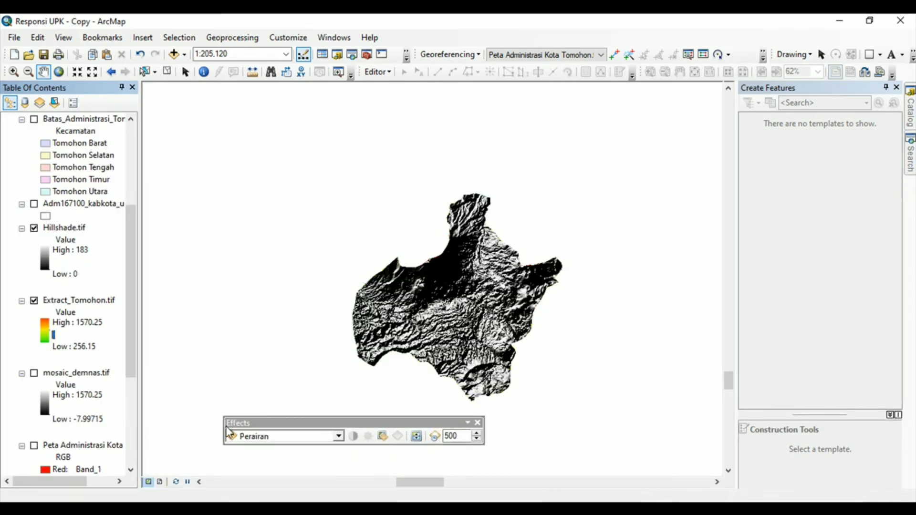
right_click(443, 42)
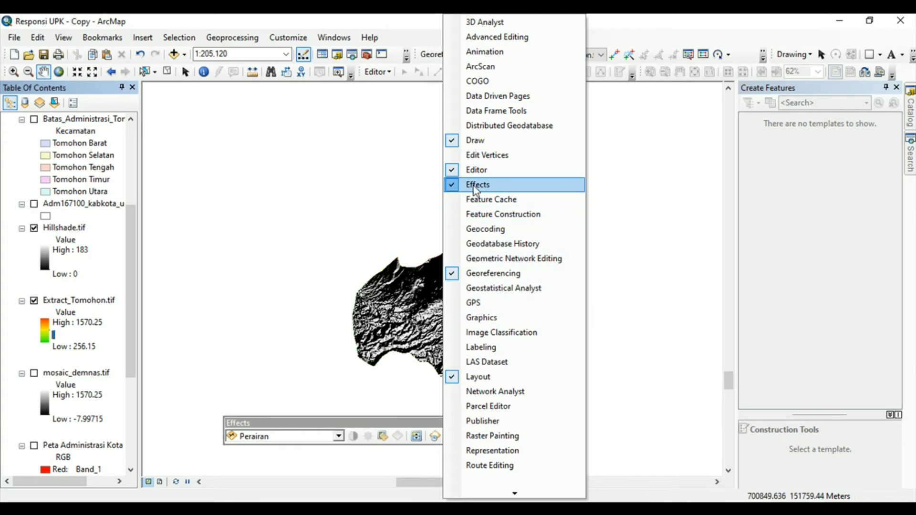
left_click_drag(360, 199, 433, 279)
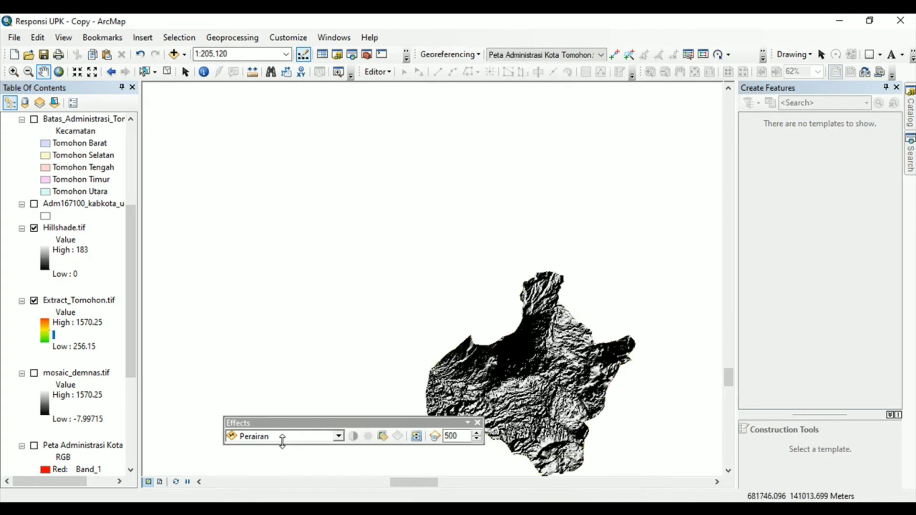
left_click_drag(462, 379, 416, 313)
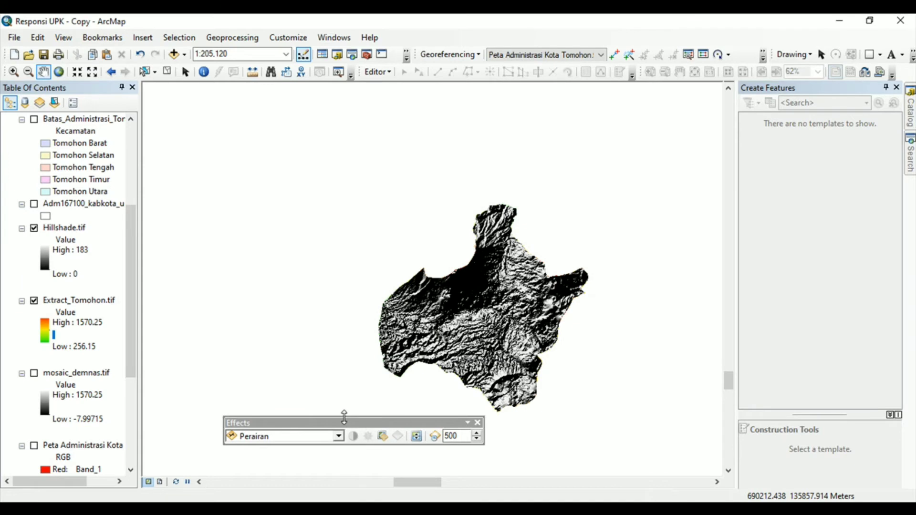
left_click_drag(340, 422, 362, 135)
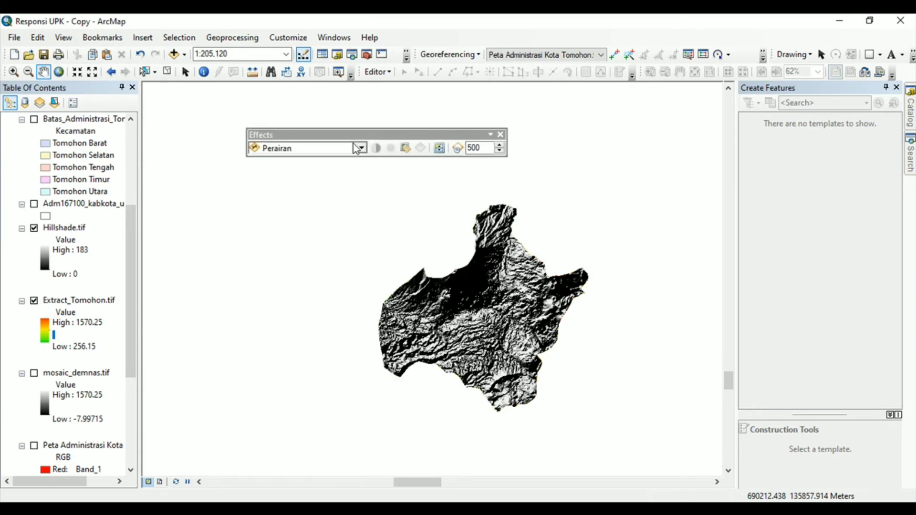
left_click(365, 150)
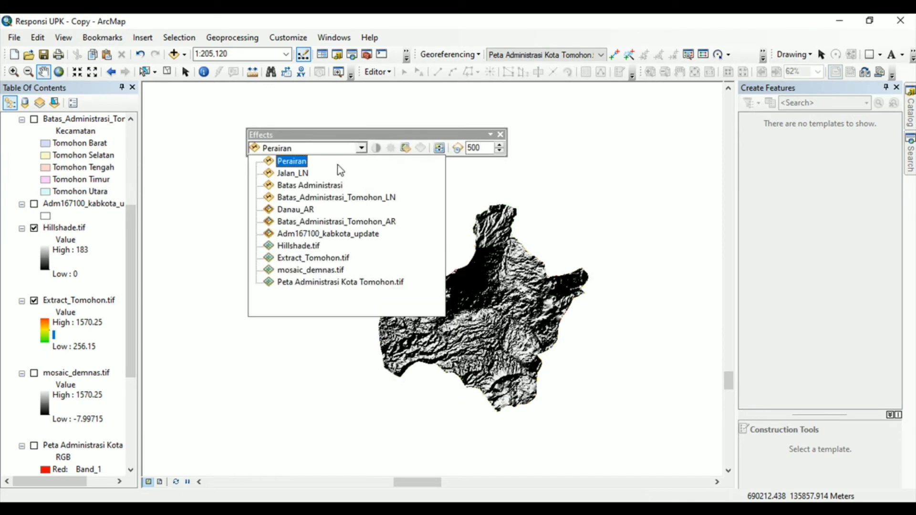
left_click(298, 248)
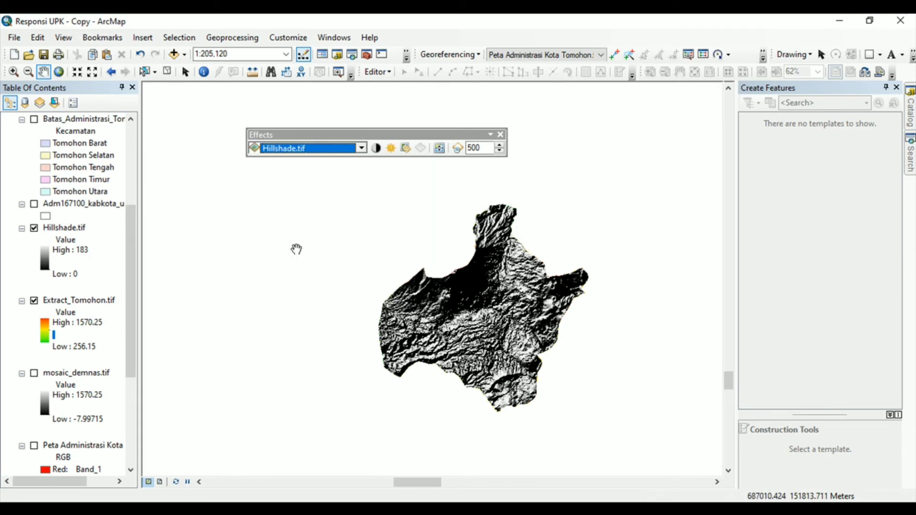
left_click(405, 149)
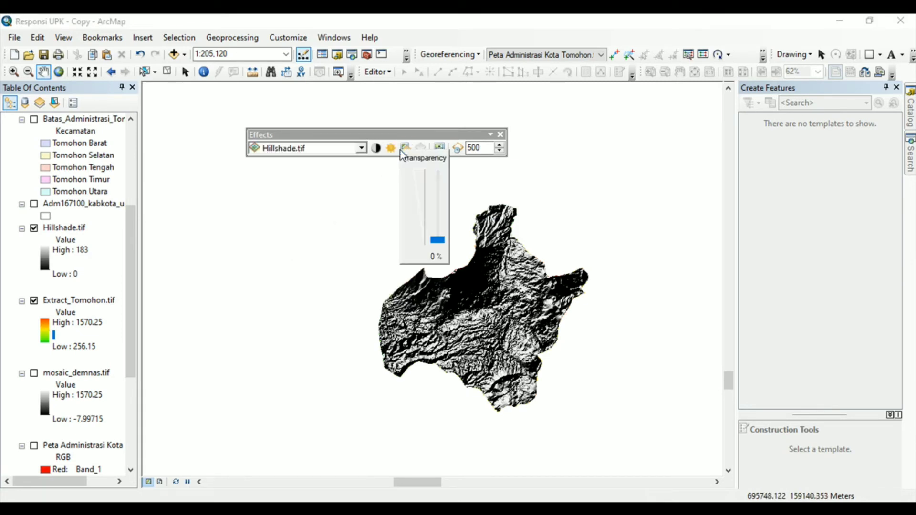
left_click_drag(438, 241, 440, 210)
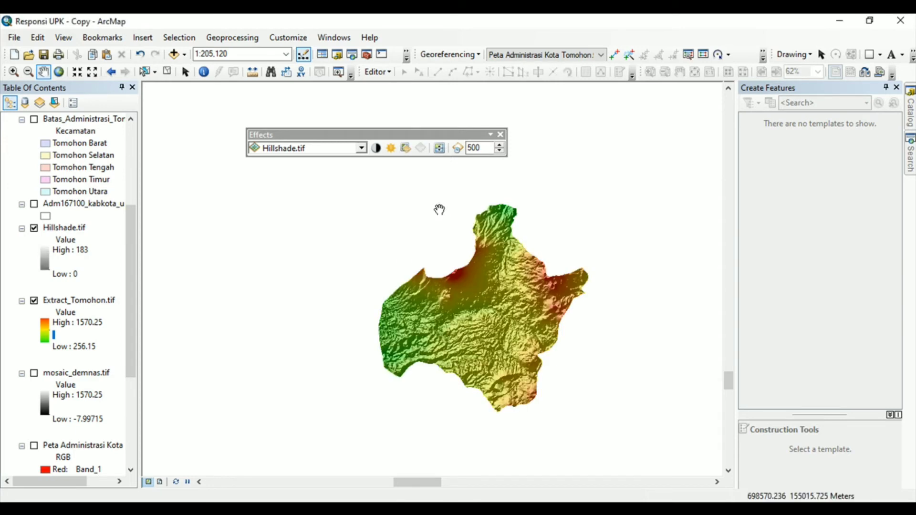
left_click(500, 134)
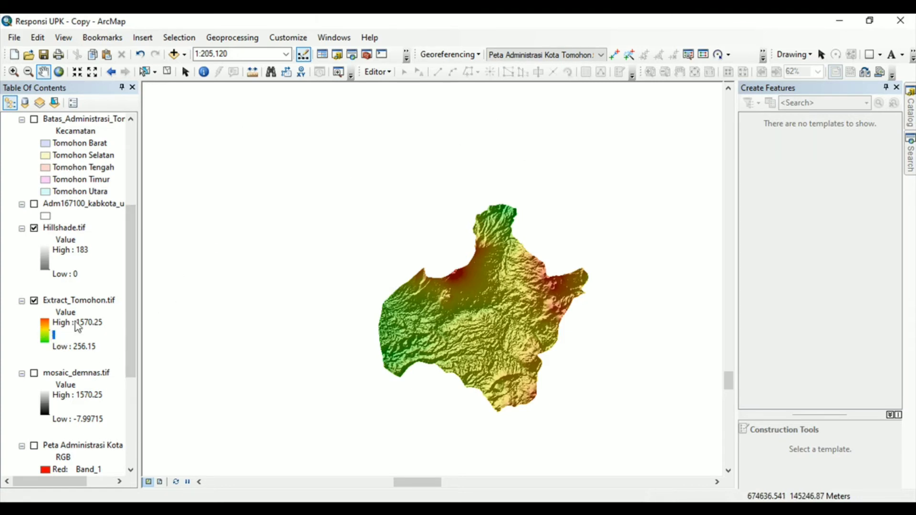
- Show the Batas_Administrasi_Tomohon_AR layer, place it between Hillshade.tif and Extract_Tomohon.tif, and clear the feature selection
left_click_drag(131, 274, 134, 241)
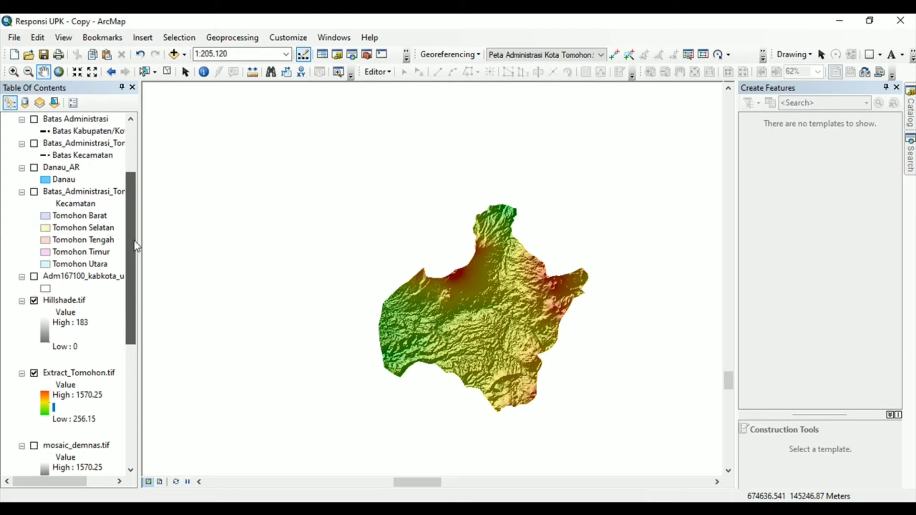
left_click(34, 193)
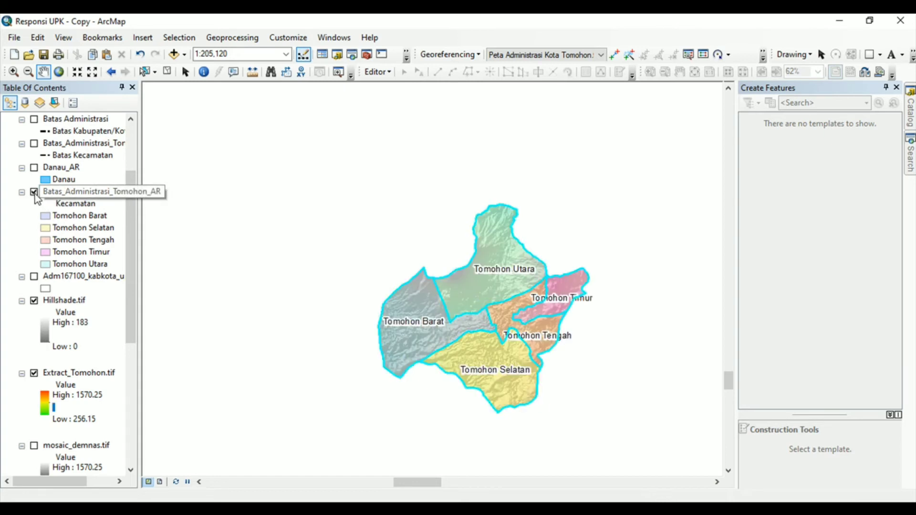
left_click_drag(61, 200, 67, 352)
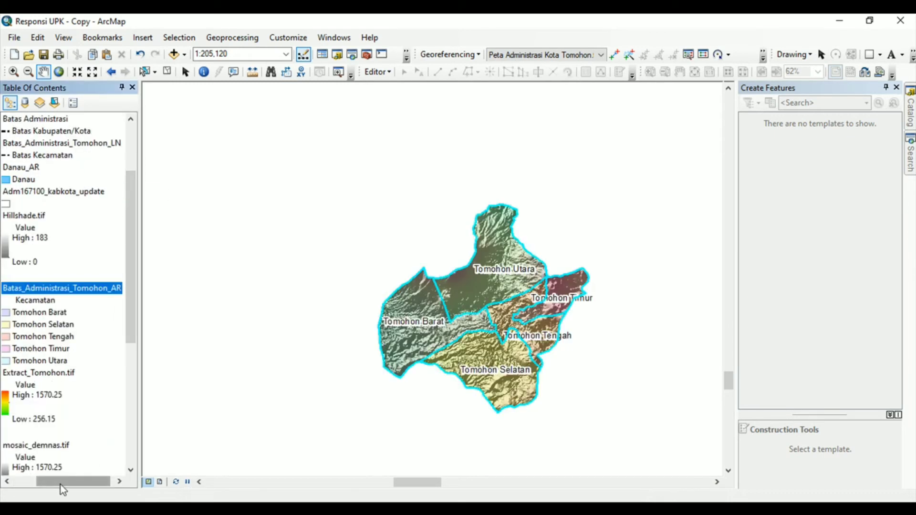
left_click_drag(62, 483, 24, 483)
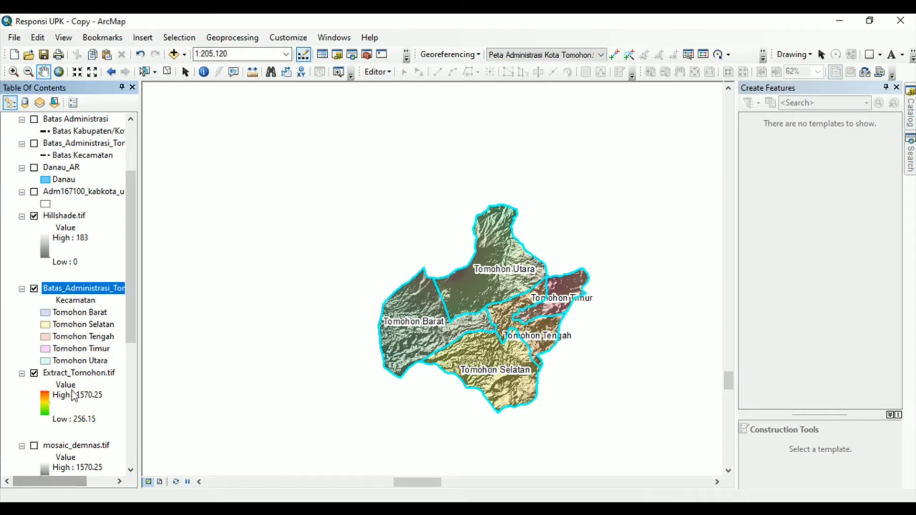
left_click(167, 72)
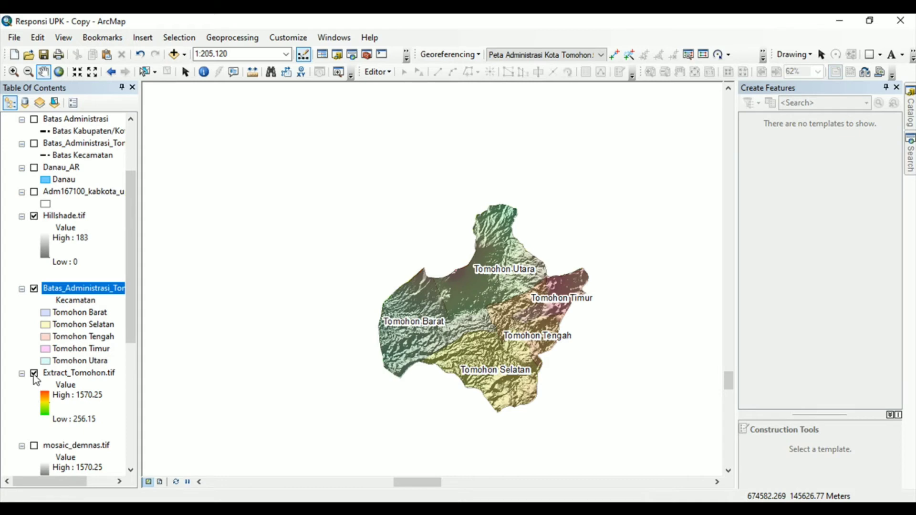
- Show the Adm167100_kabkota_update layer and move it directly below Extract_Tomohon.tif in the layer order
left_click_drag(128, 263, 128, 203)
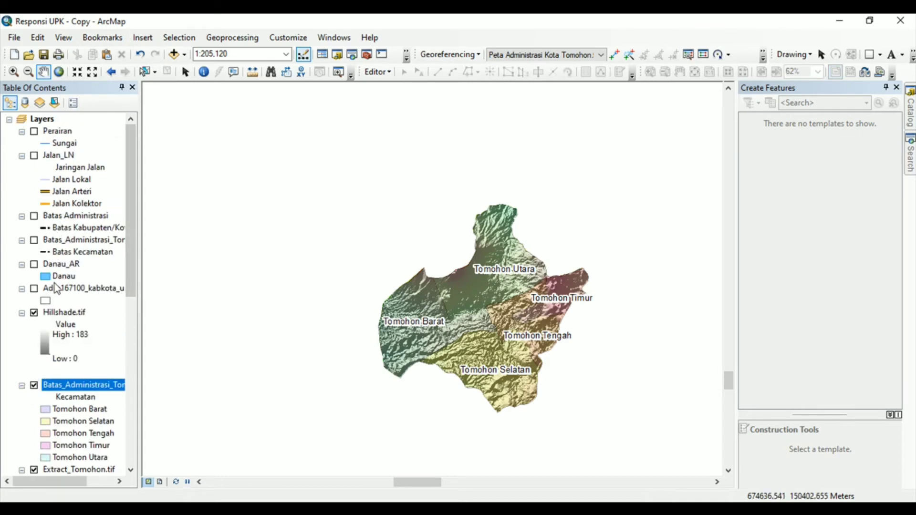
left_click(34, 289)
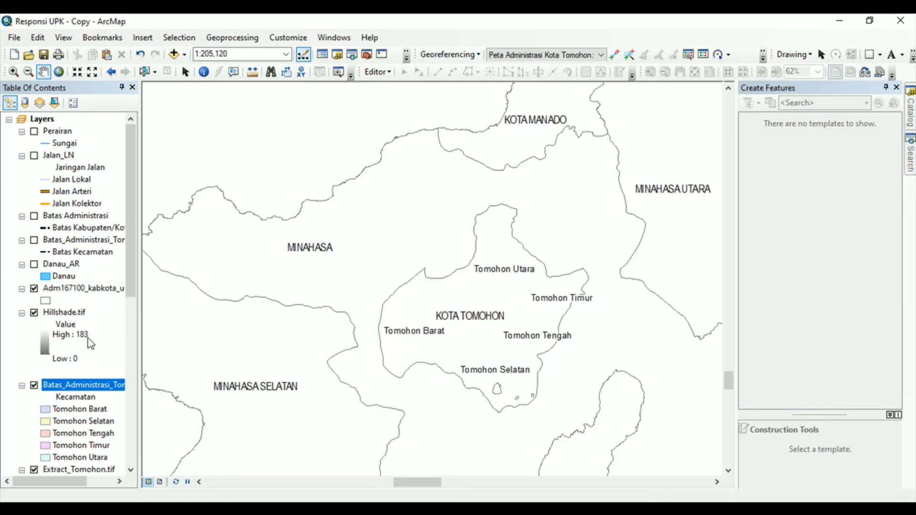
left_click_drag(94, 291, 102, 433)
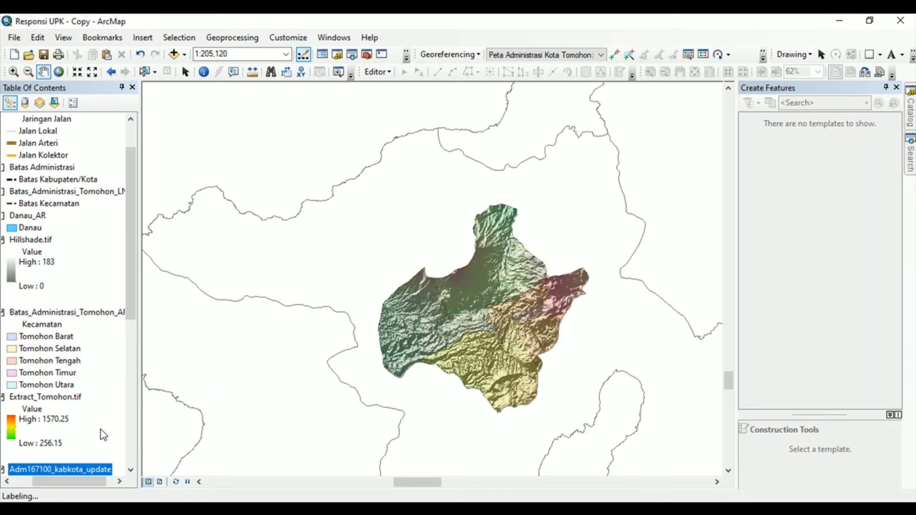
left_click_drag(79, 488, 60, 485)
left_click_drag(174, 432, 149, 372)
- Remove all Kecamatan categories from the Batas_Administrasi_Tomohon_AR symbology and enable only the <all other values> symbol
left_click(79, 313)
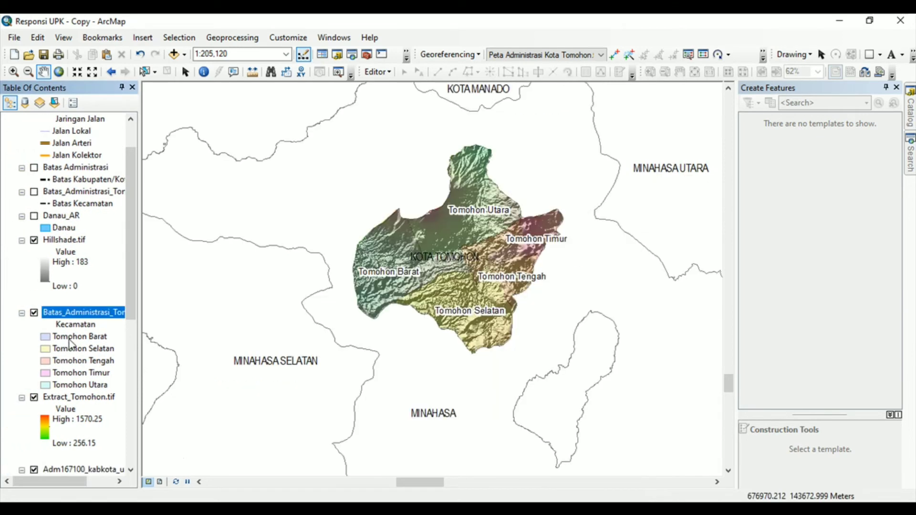
right_click(90, 315)
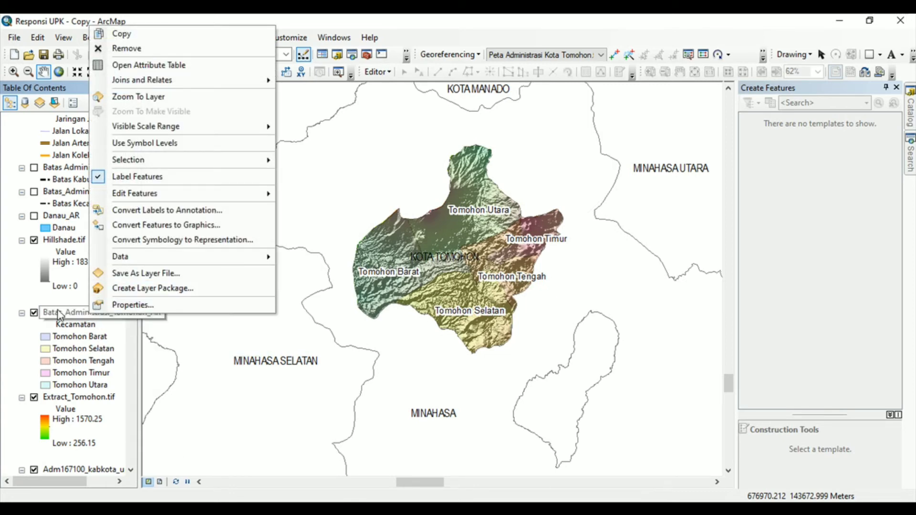
left_click(130, 305)
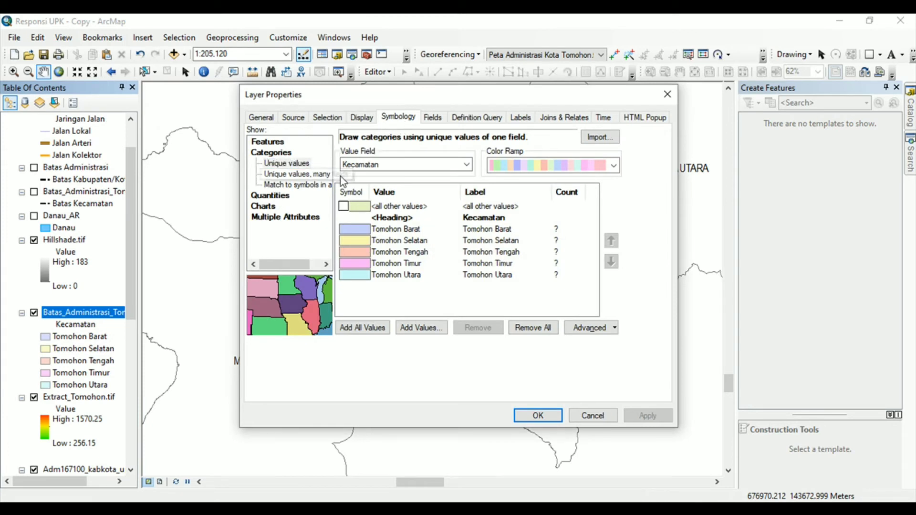
left_click(407, 230)
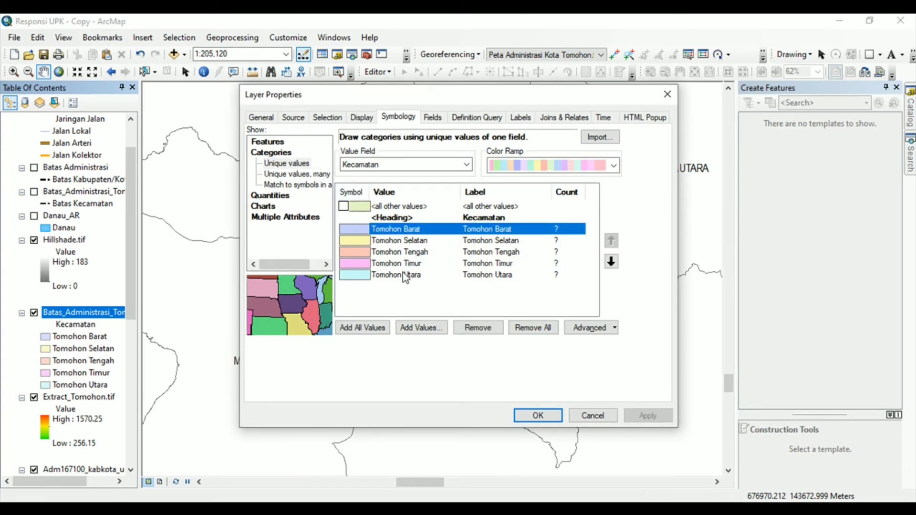
left_click(405, 276, "shift")
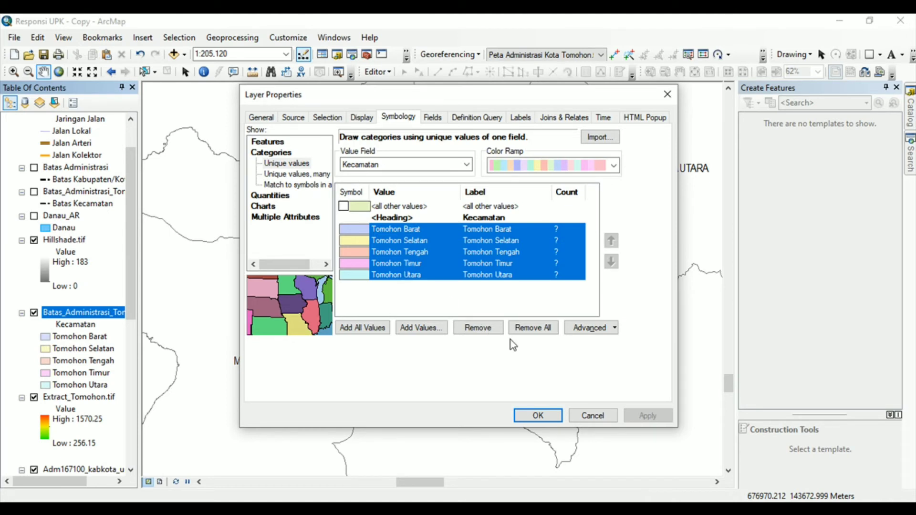
left_click(527, 330)
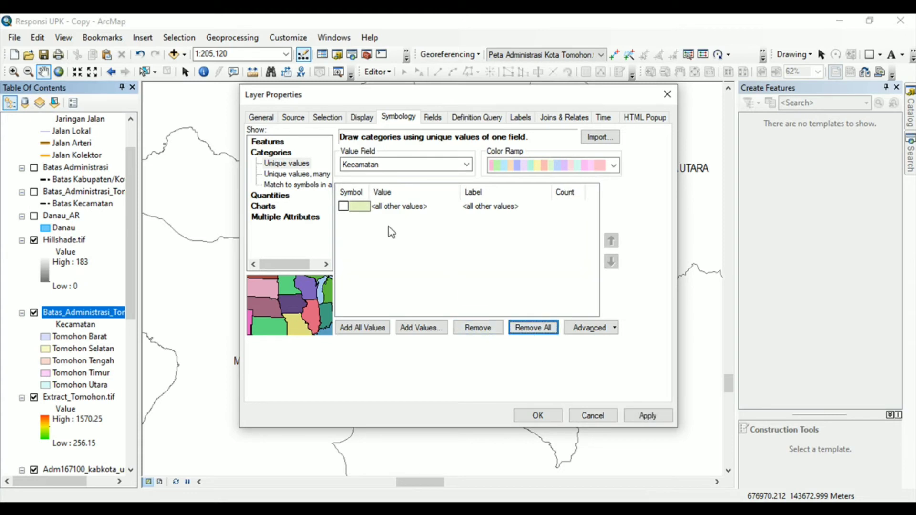
left_click(344, 206)
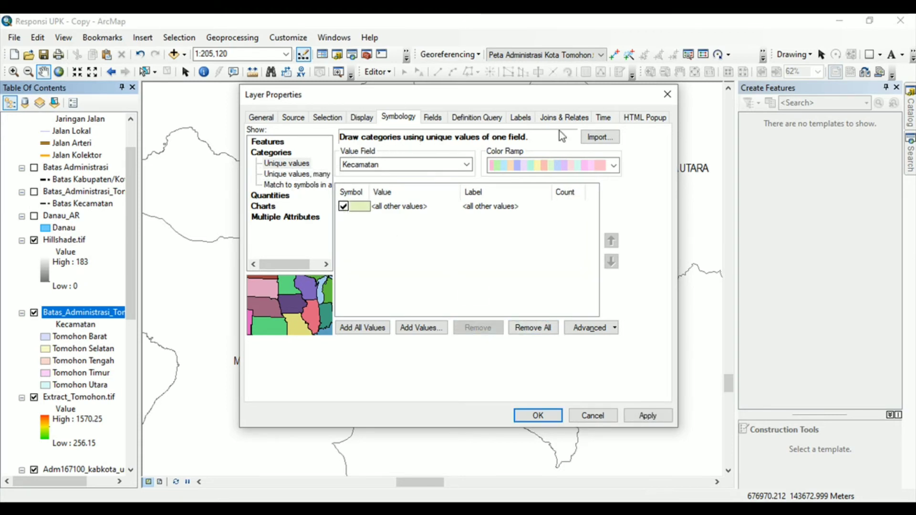
left_click(538, 416)
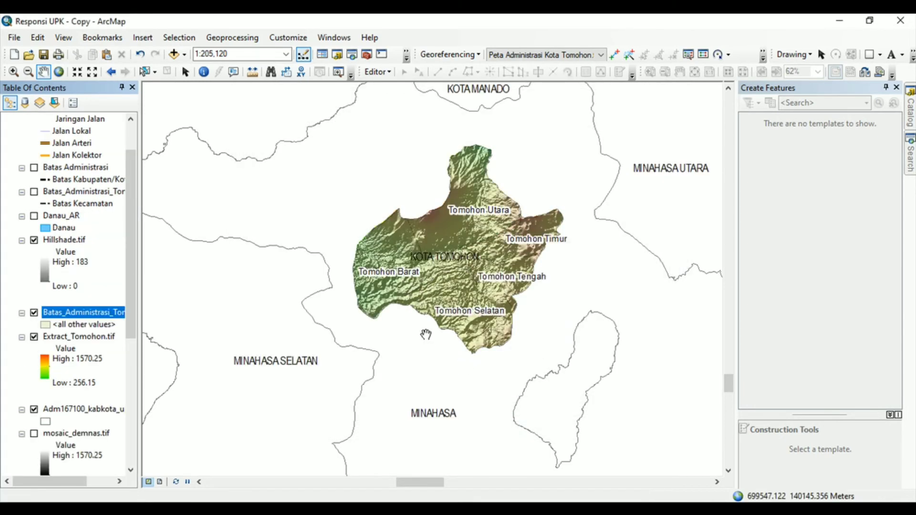
- Set the <all other values> symbol of Batas_Administrasi_Tomohon_AR to No Color fill, keeping its outline
double_click(46, 325)
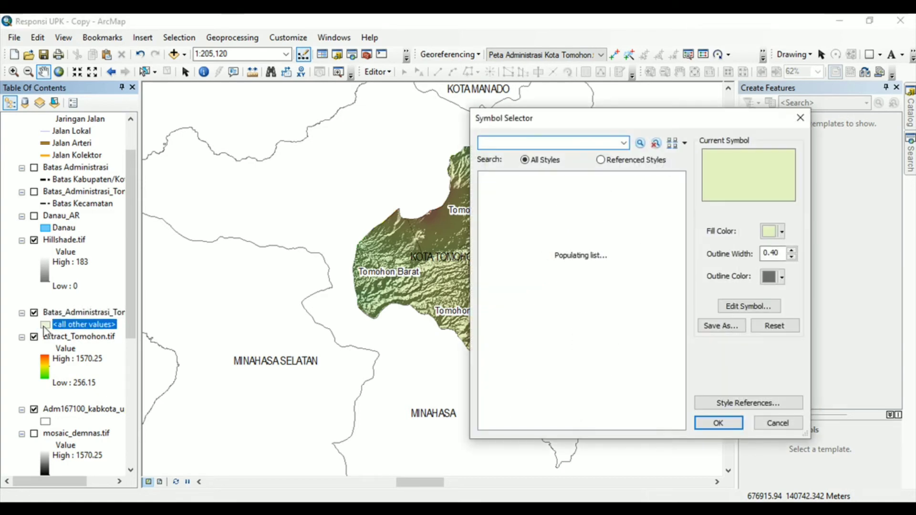
left_click_drag(679, 126, 578, 100)
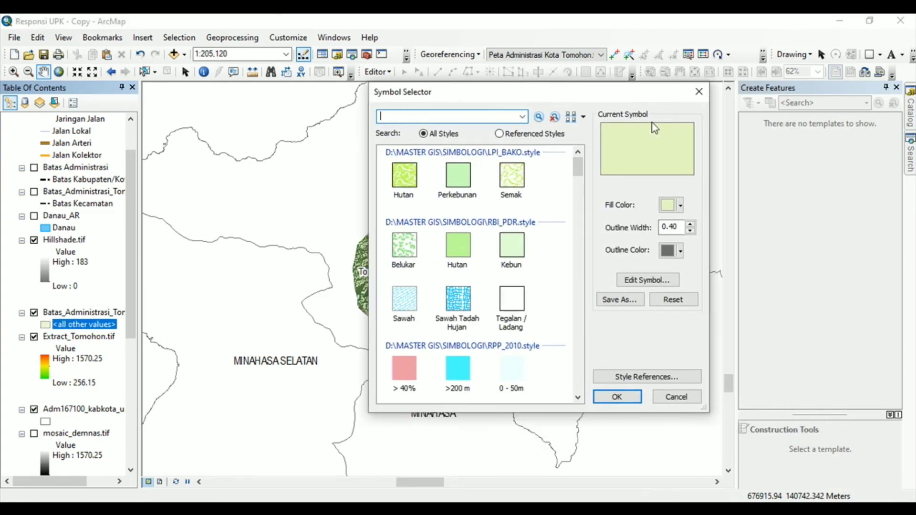
left_click(671, 206)
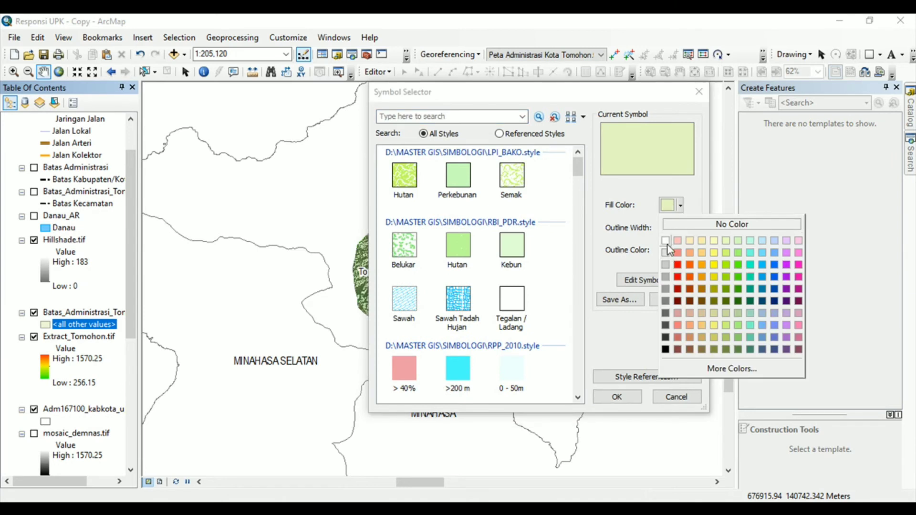
left_click(691, 227)
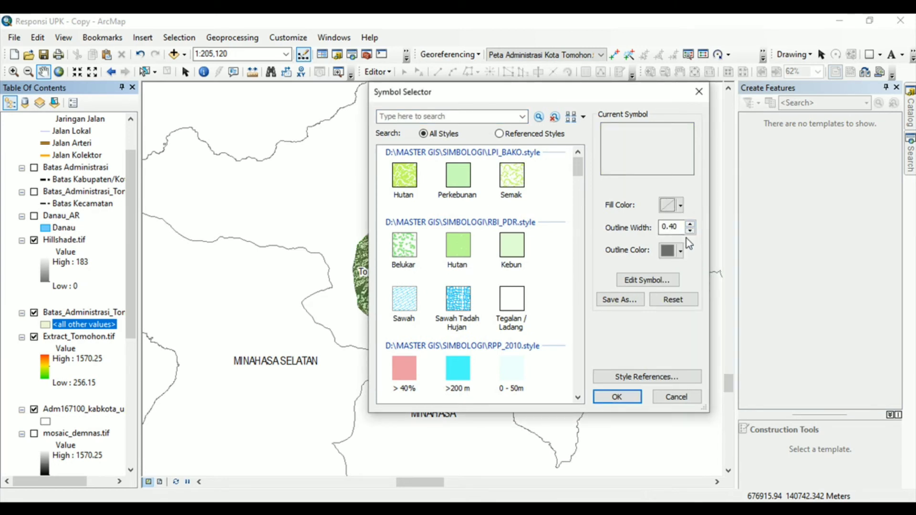
left_click(617, 398)
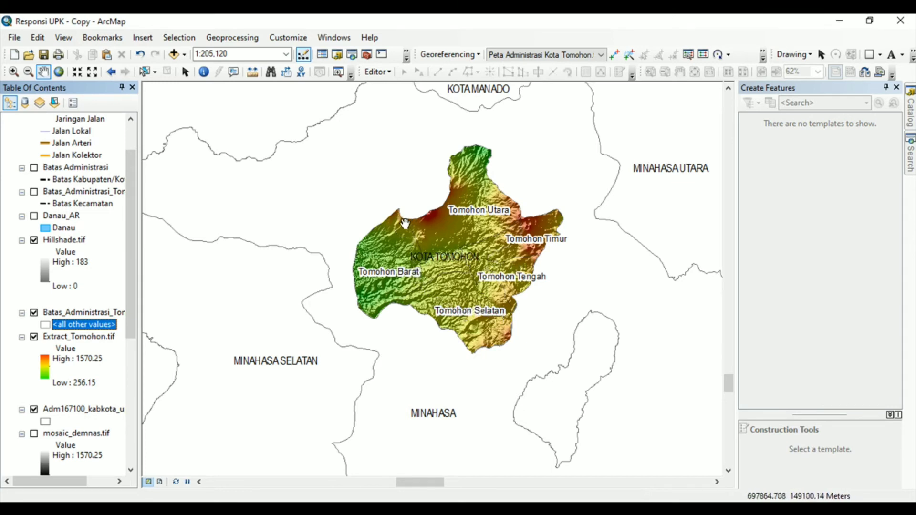
- Show the Batas Administrasi and Batas_Administrasi_Tomohon_LN boundary line layers on the map
left_click_drag(131, 293, 125, 255)
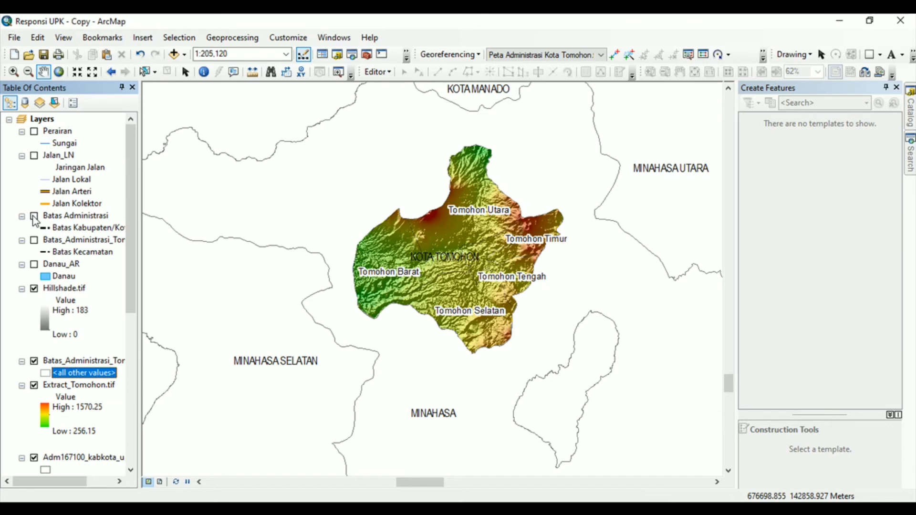
left_click(33, 216)
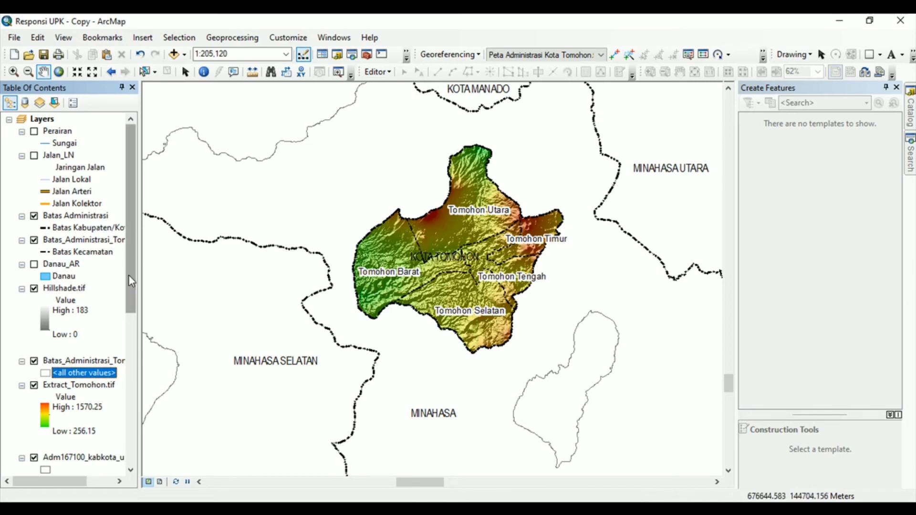
left_click_drag(128, 275, 127, 294)
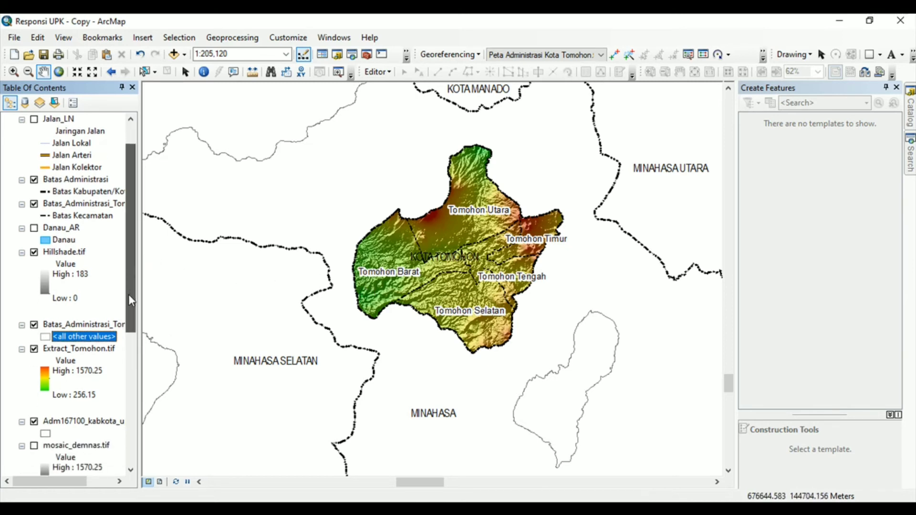
- Switch to the page layout and zoom the main map frame to the extent of Batas_Administrasi_Tomohon_AR
left_click(160, 485)
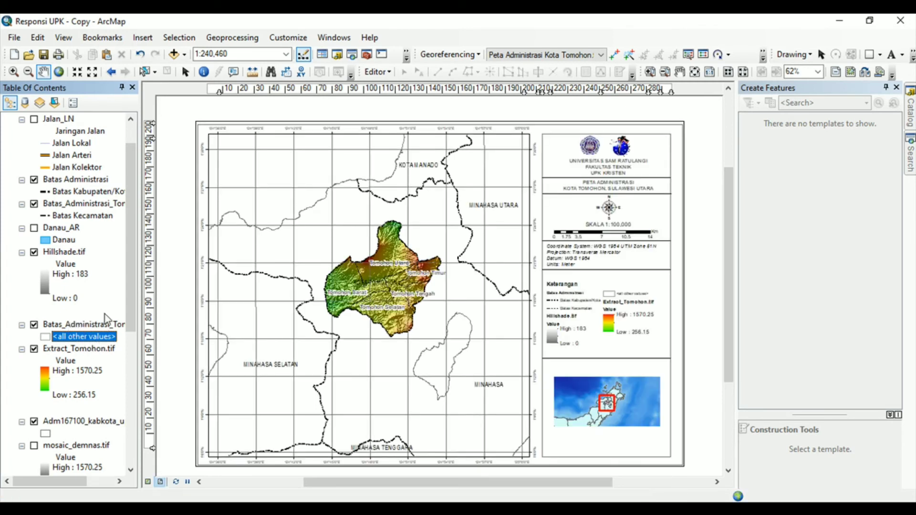
right_click(81, 326)
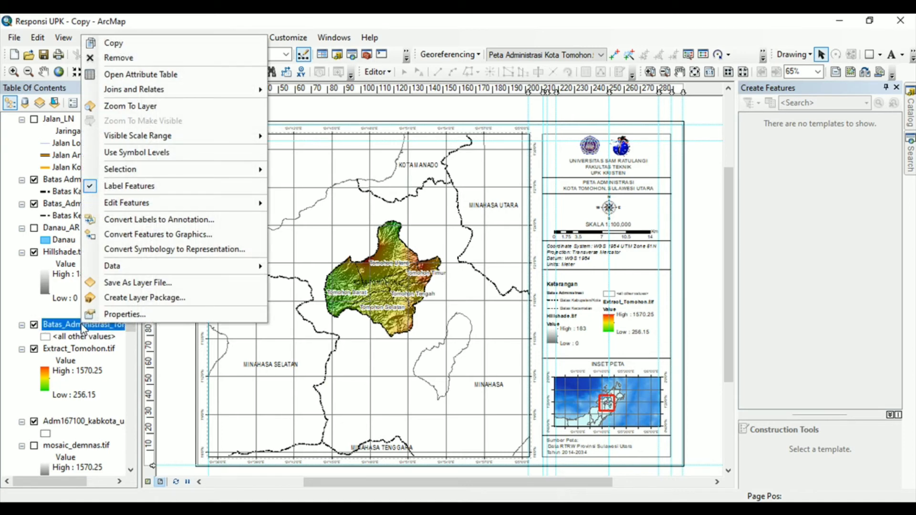
left_click(148, 110)
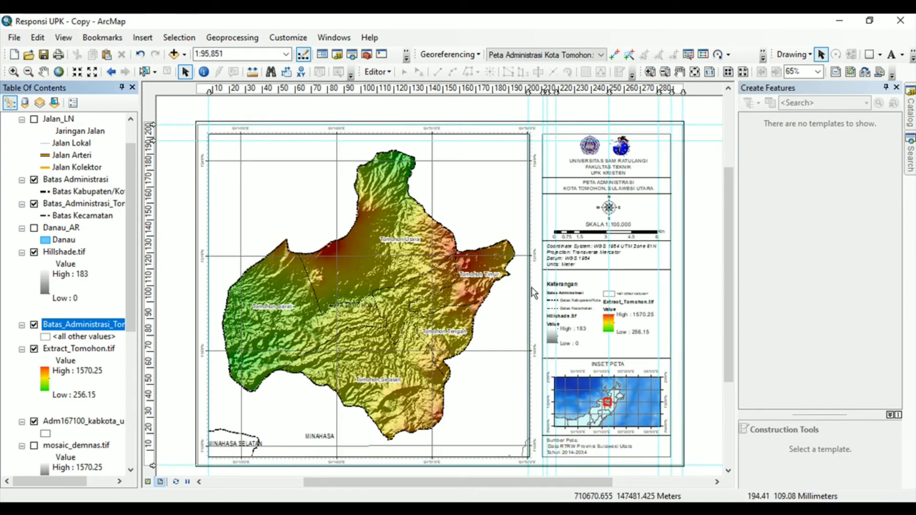
- Open the properties of the Keterangan legend and remove Jalan_LN from its legend items
left_click_drag(487, 483, 462, 469)
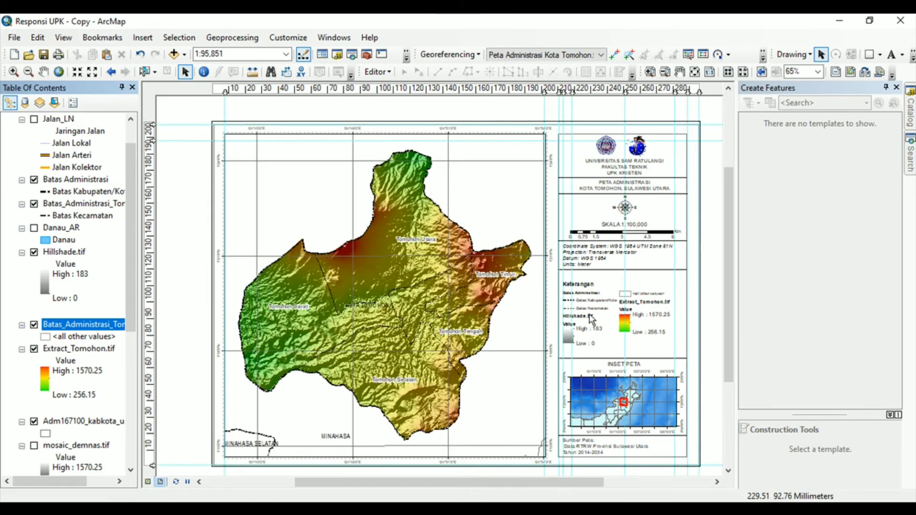
left_click(605, 311)
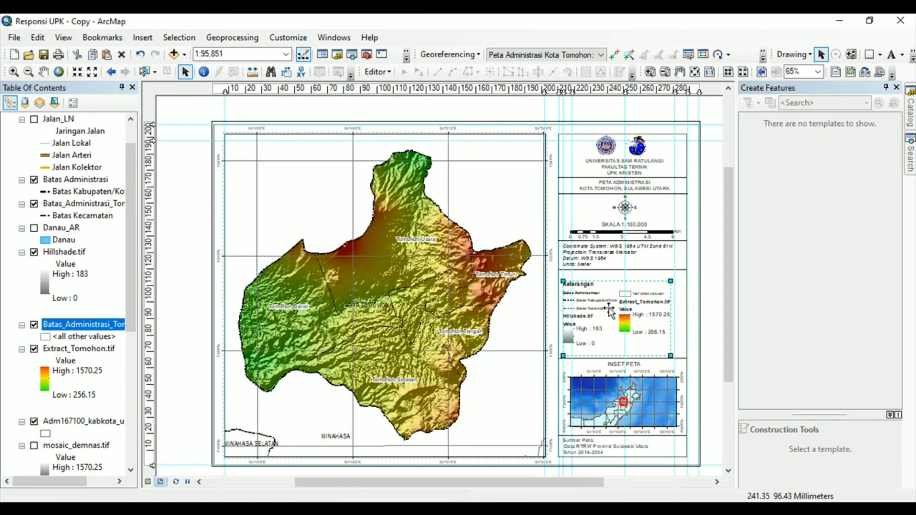
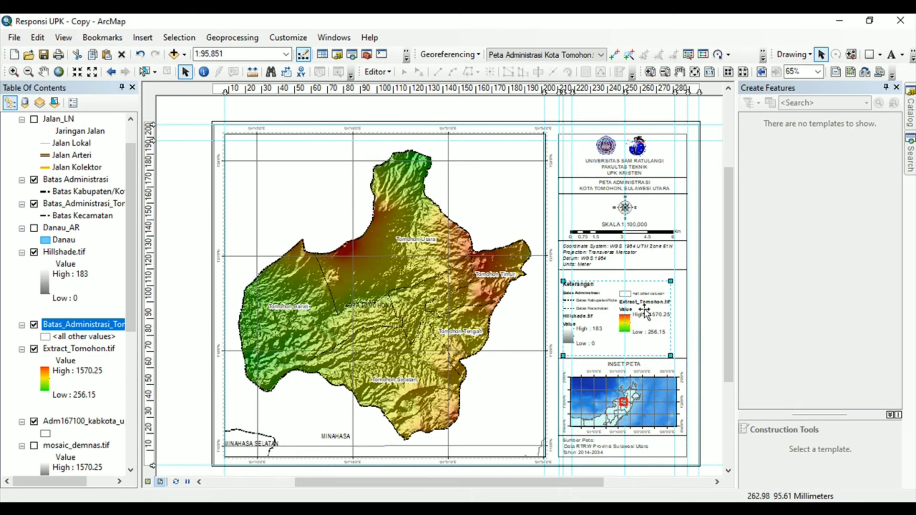
double_click(644, 309)
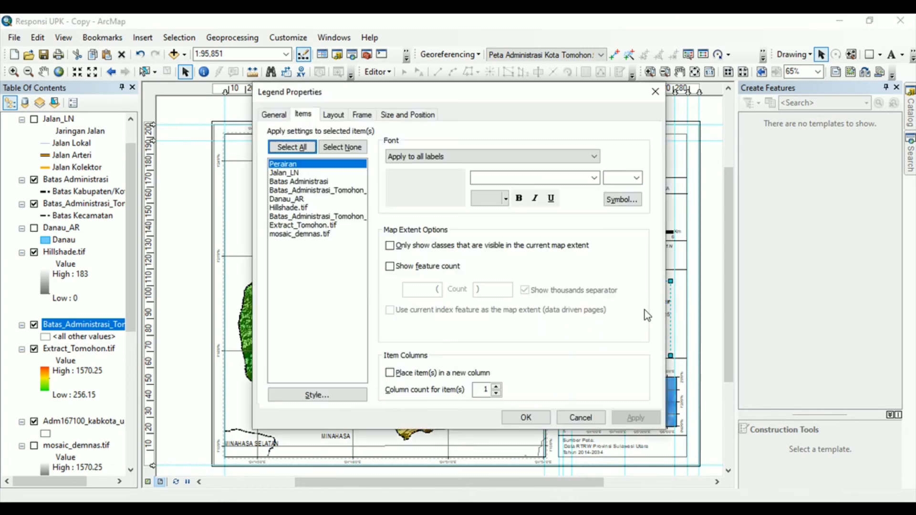
left_click(273, 115)
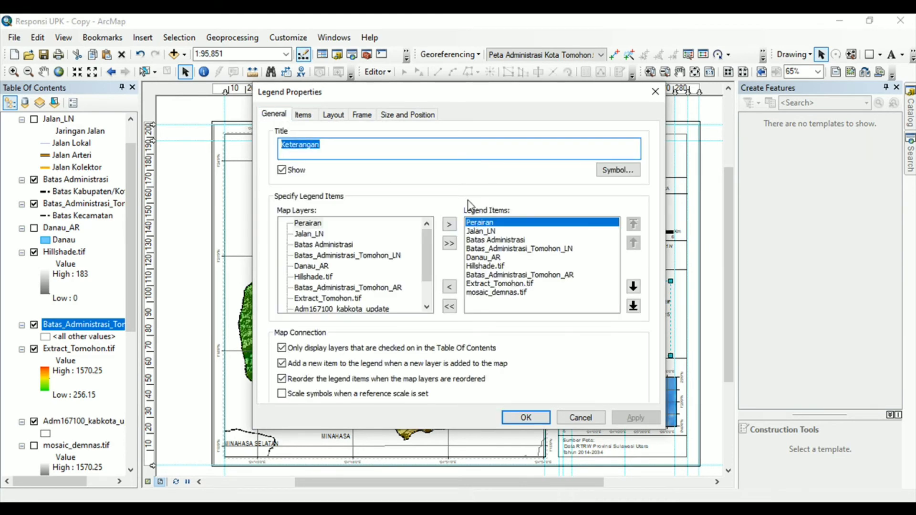
left_click_drag(487, 93, 513, 82)
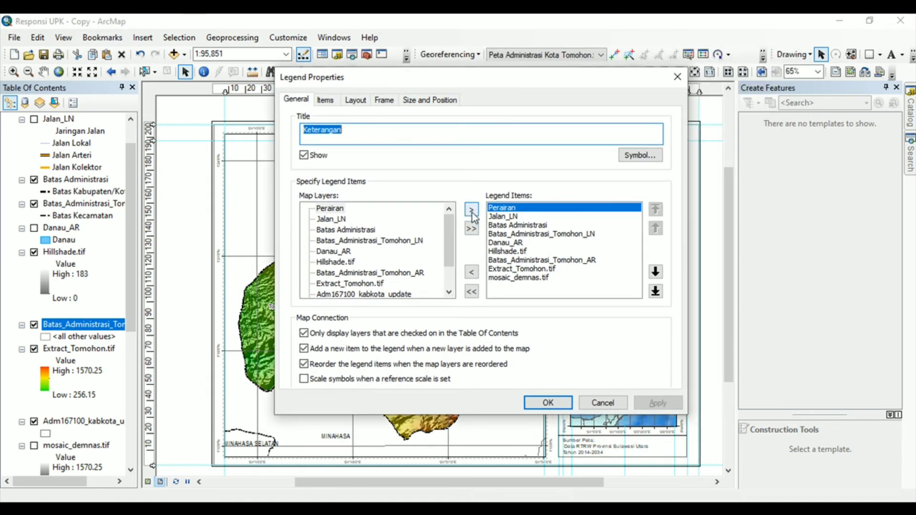
left_click(506, 216)
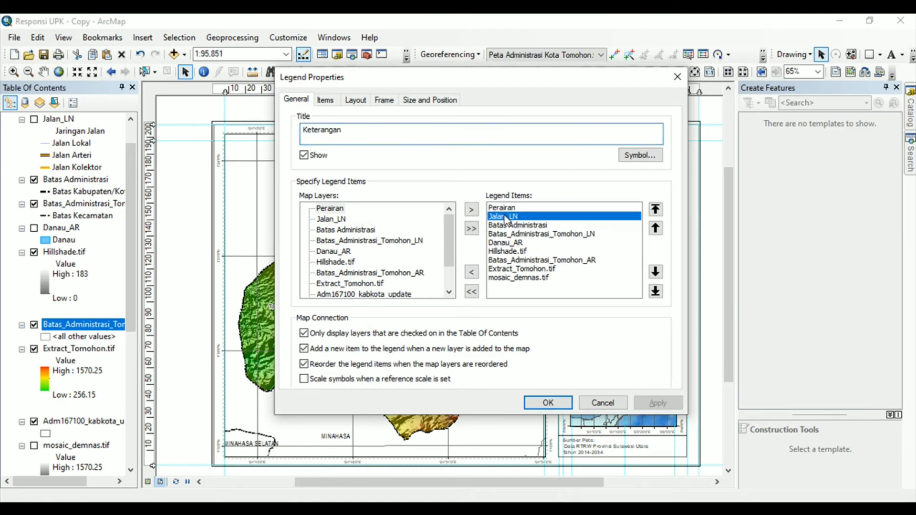
left_click(475, 273)
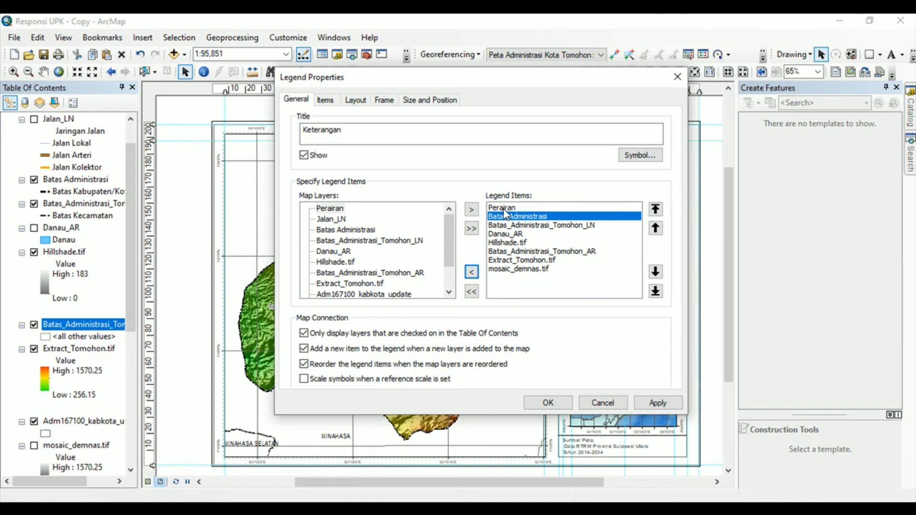
- Move the Perairan legend item down to directly below Batas_Administrasi_Tomohon_LN
left_click(506, 208)
left_click(656, 272)
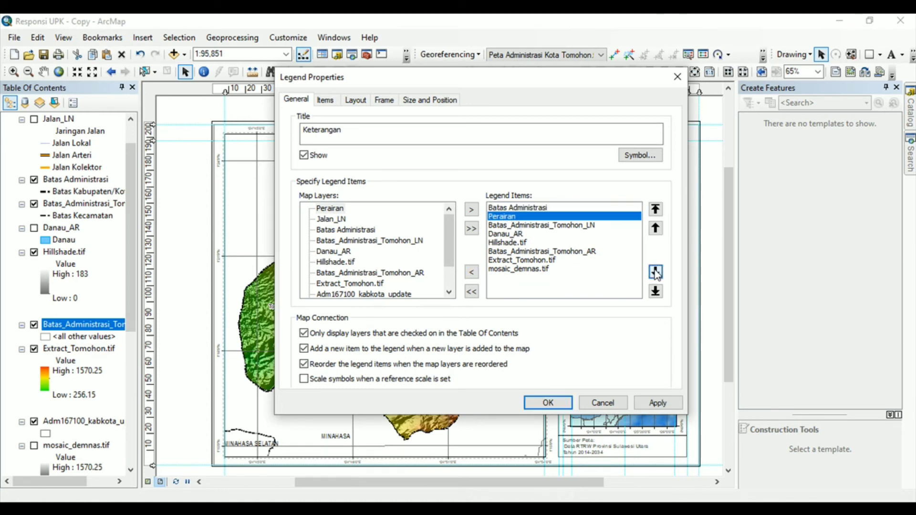
left_click(656, 272)
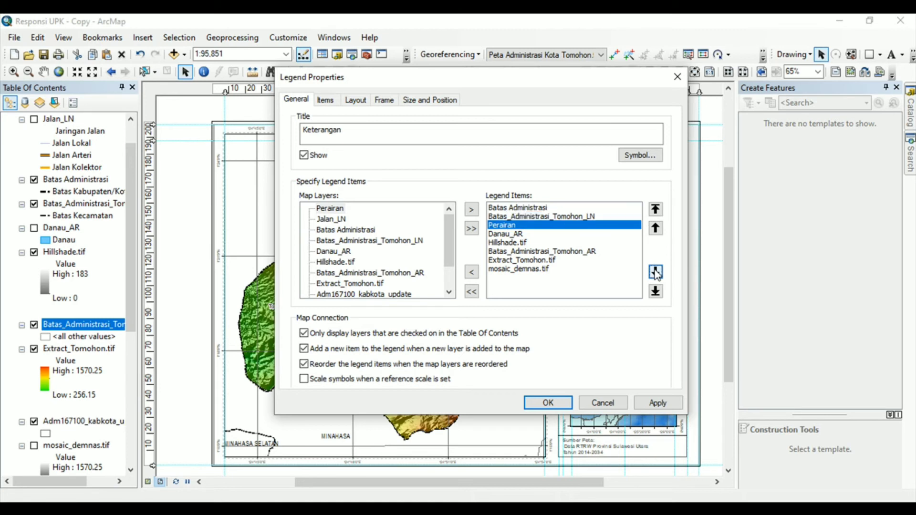
- Remove Hillshade.tif, Batas_Administrasi_Tomohon_AR and mosaic_demnas.tif from the legend items, apply the changes and nudge the legend slightly upward
left_click(503, 244)
left_click(472, 273)
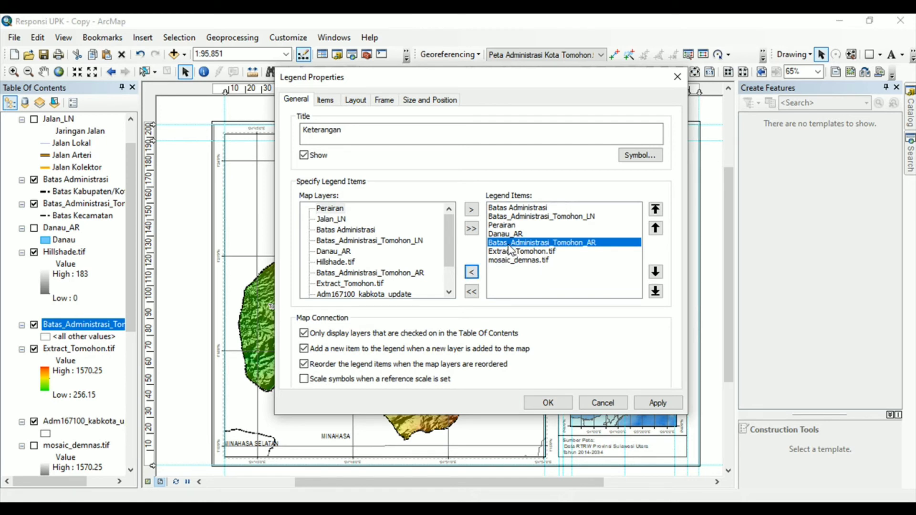
left_click(472, 272)
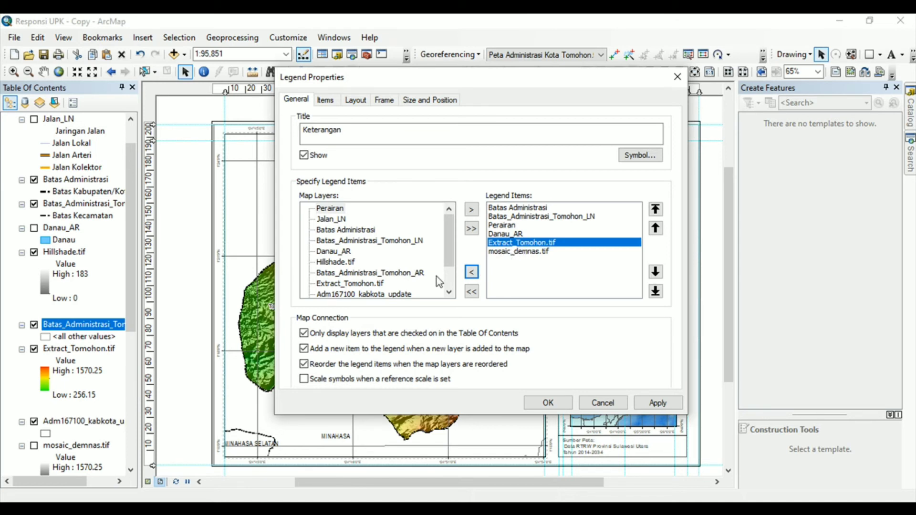
left_click(514, 253)
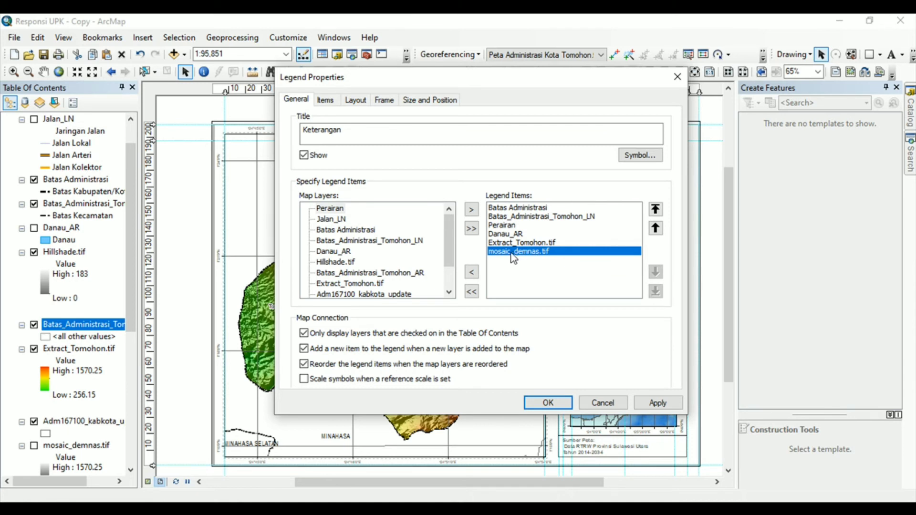
left_click(473, 273)
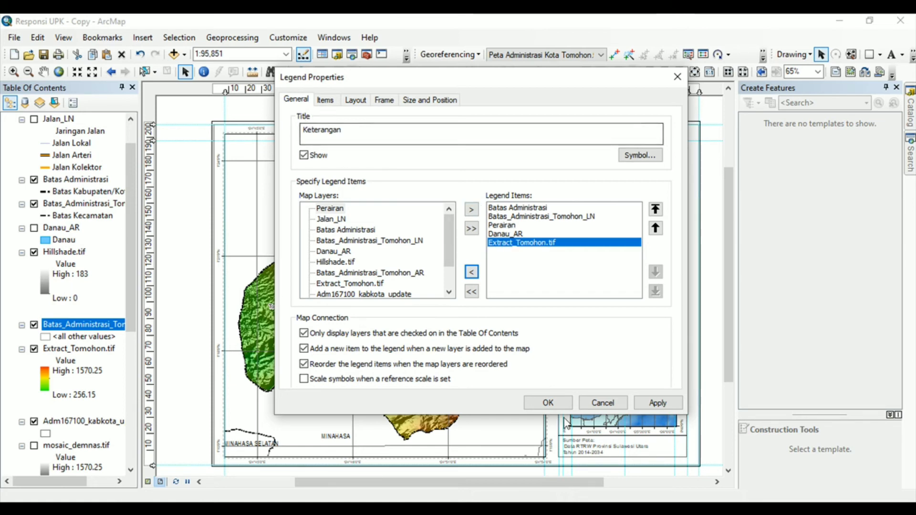
left_click(561, 403)
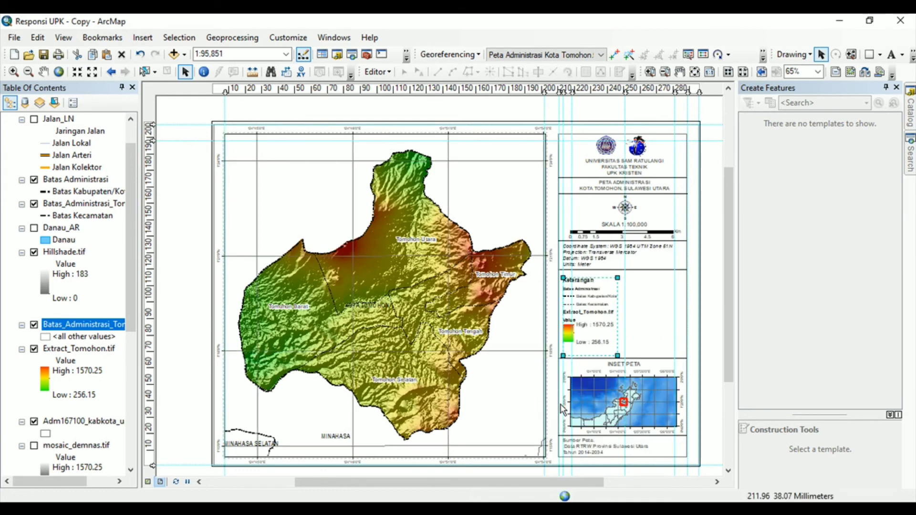
double_click(604, 333)
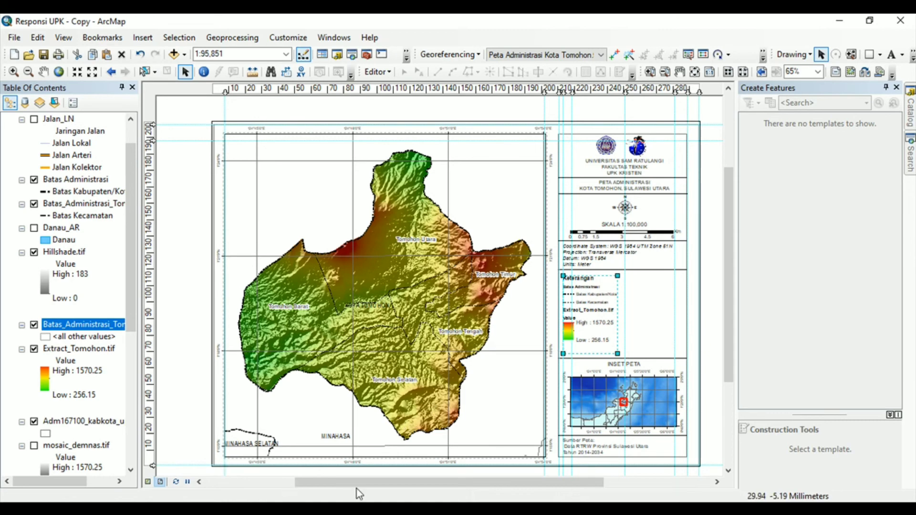
- Open the layer properties of Extract_Tomohon.tif and switch its symbology from Stretched to Classified
left_click_drag(357, 484, 311, 483)
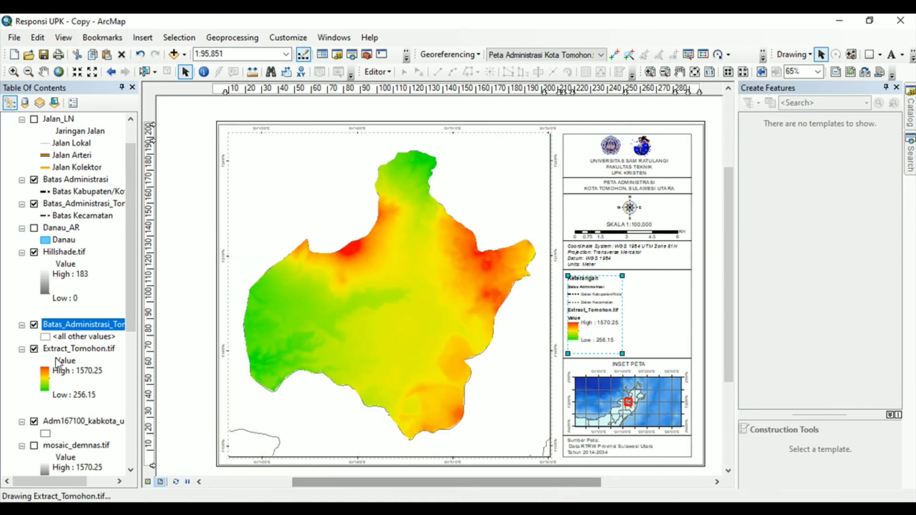
left_click(64, 355)
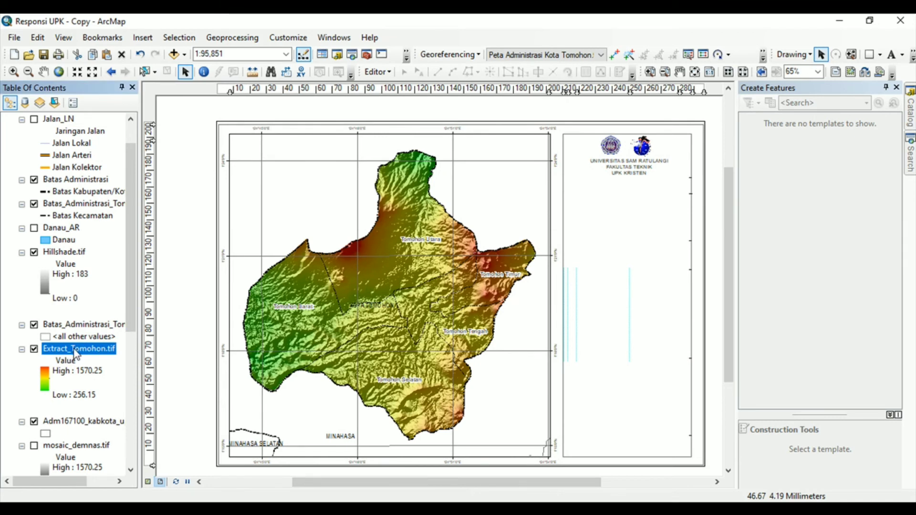
right_click(74, 353)
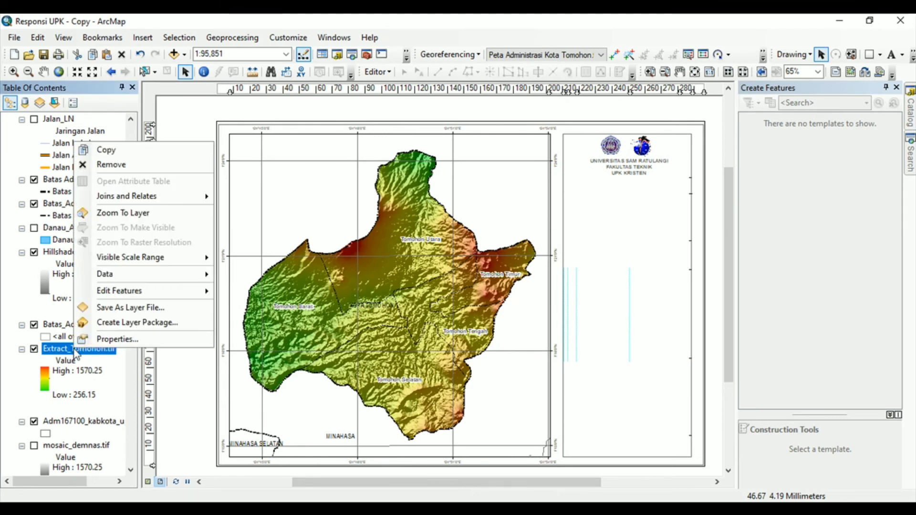
left_click(142, 339)
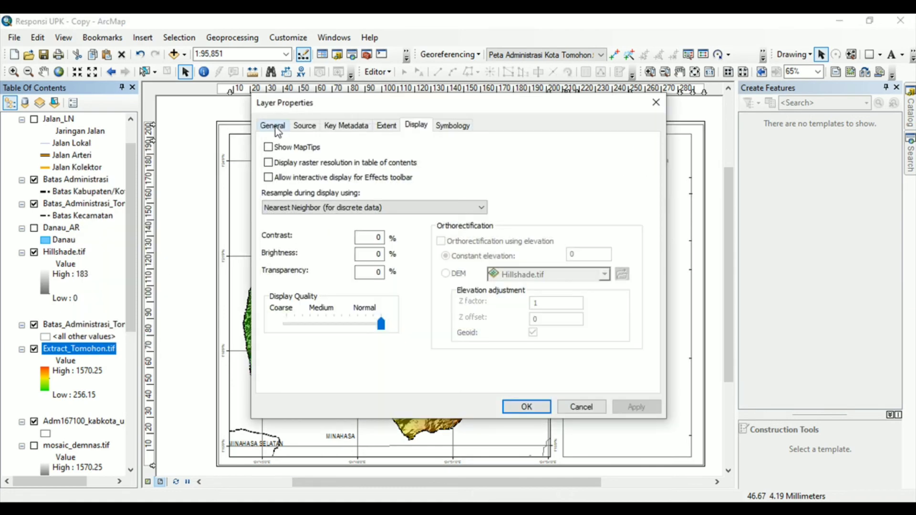
left_click(444, 127)
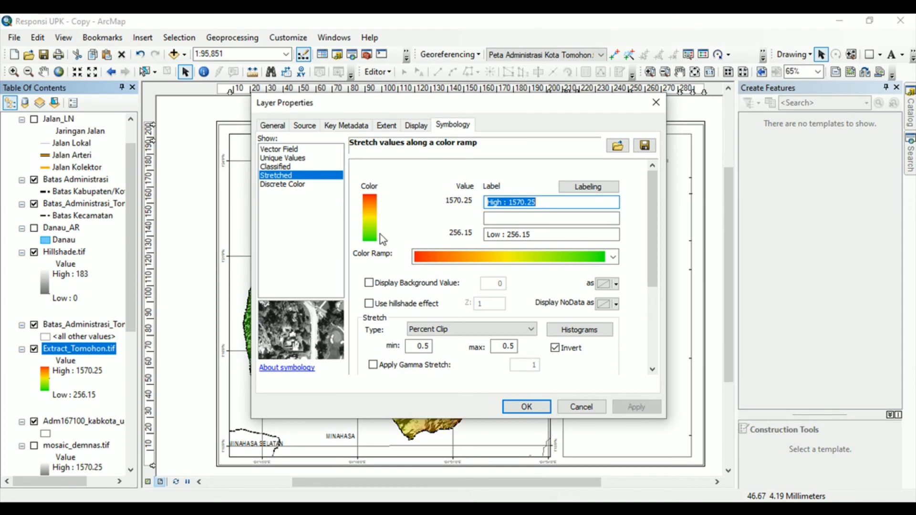
left_click(279, 167)
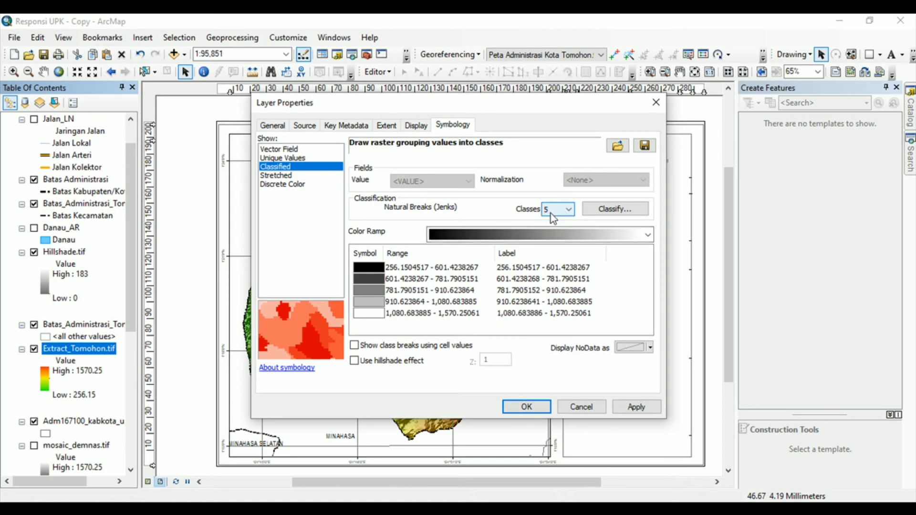
- Apply the red-yellow-green color ramp to the elevation classes, flip the colors so the lowest class is green, and accept the symbology
left_click(525, 240)
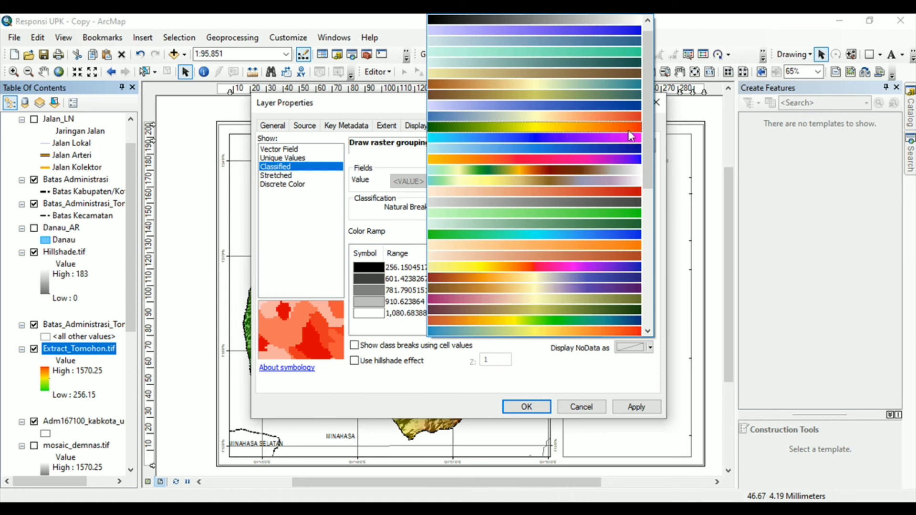
scroll(654, 181, "down", 6)
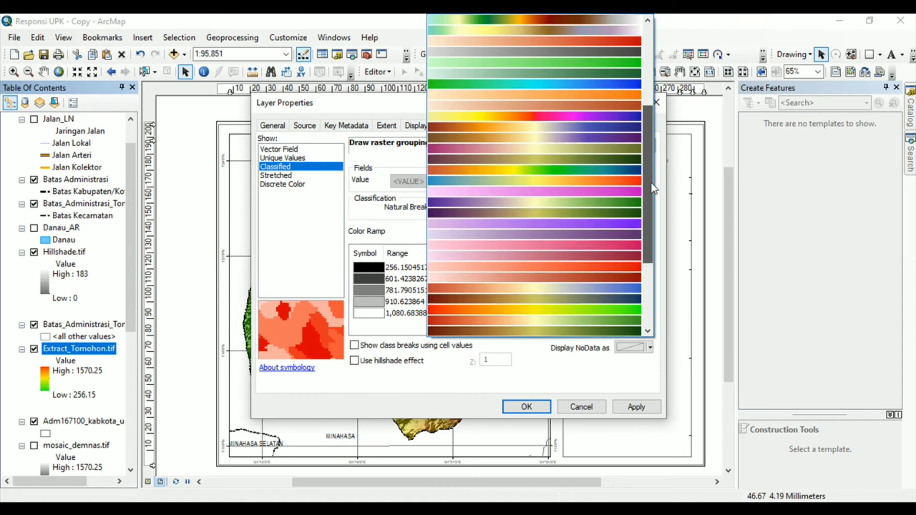
scroll(650, 209, "down", 1)
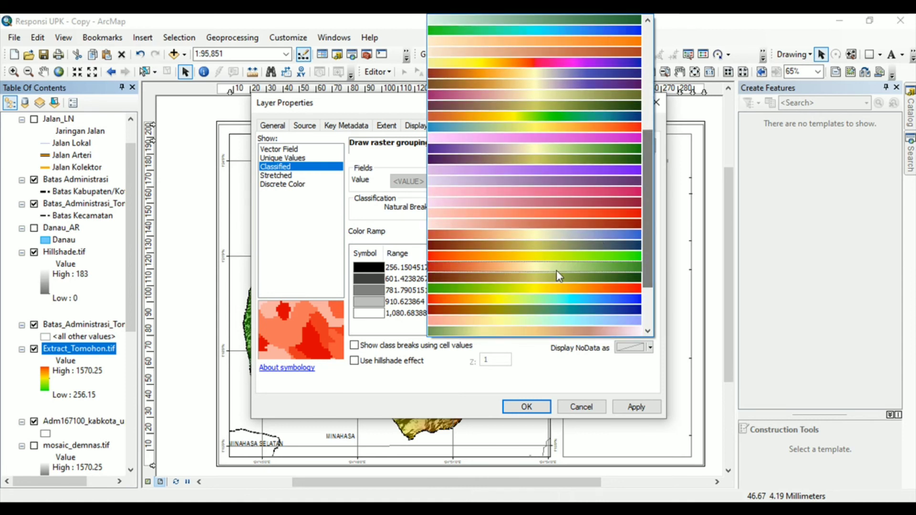
left_click(528, 259)
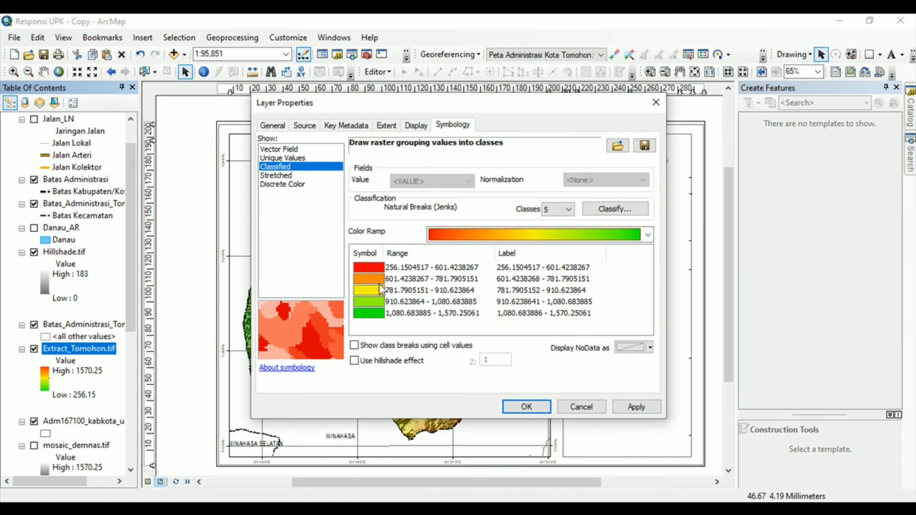
left_click(370, 256)
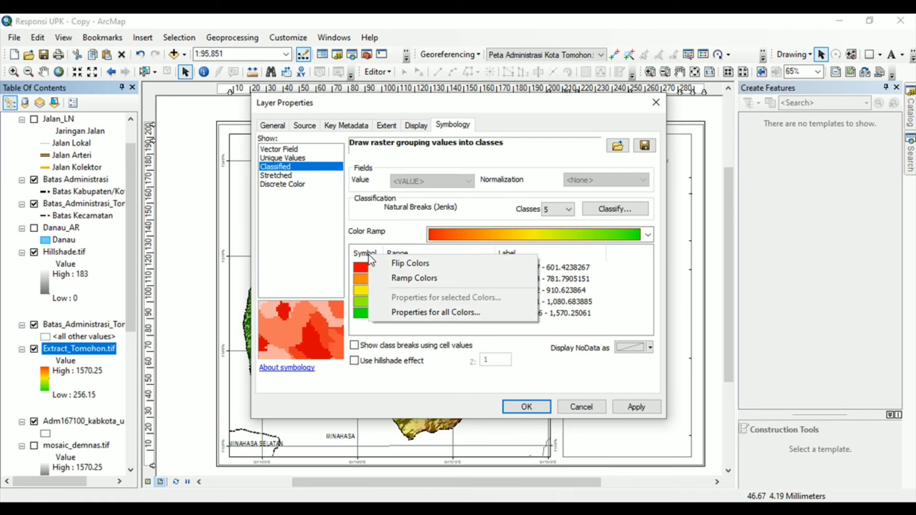
left_click(399, 264)
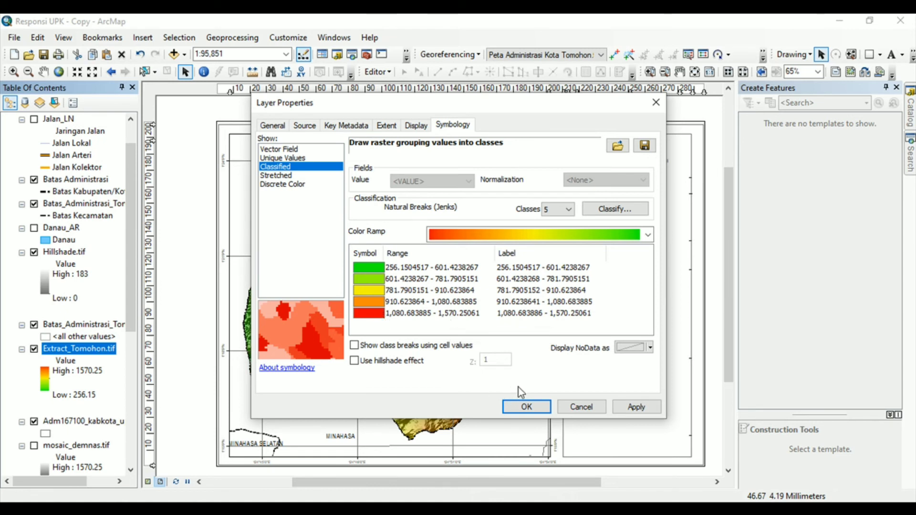
left_click(523, 408)
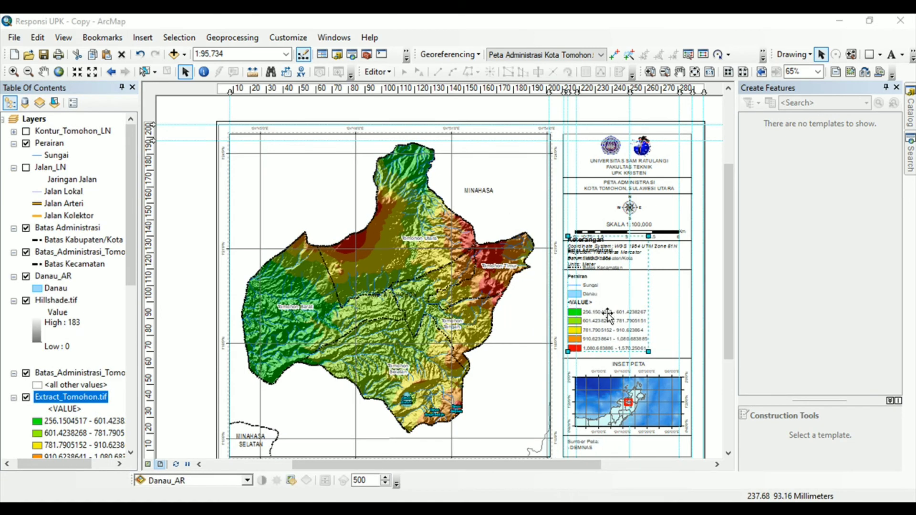
- Move the Keterangan legend down below the coordinate system text and place its Extract_Tomohon.tif item in a new column
left_click_drag(608, 314, 606, 348)
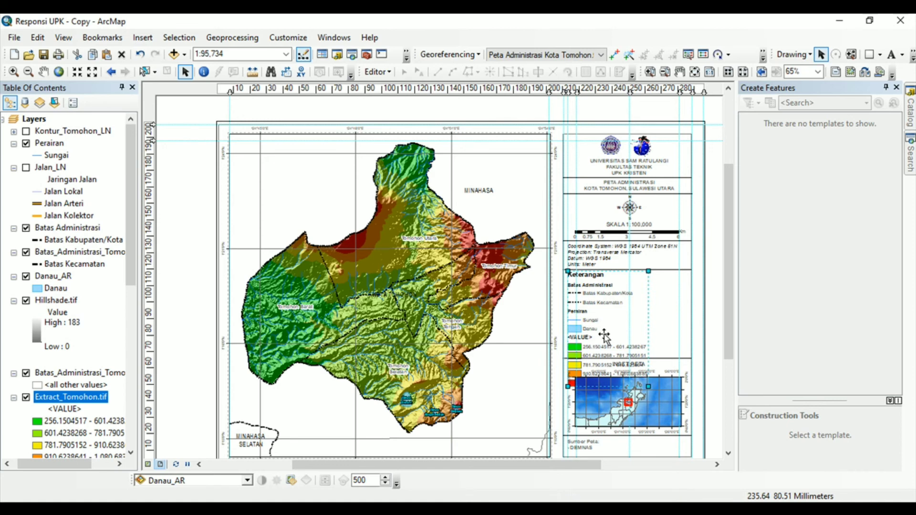
double_click(605, 334)
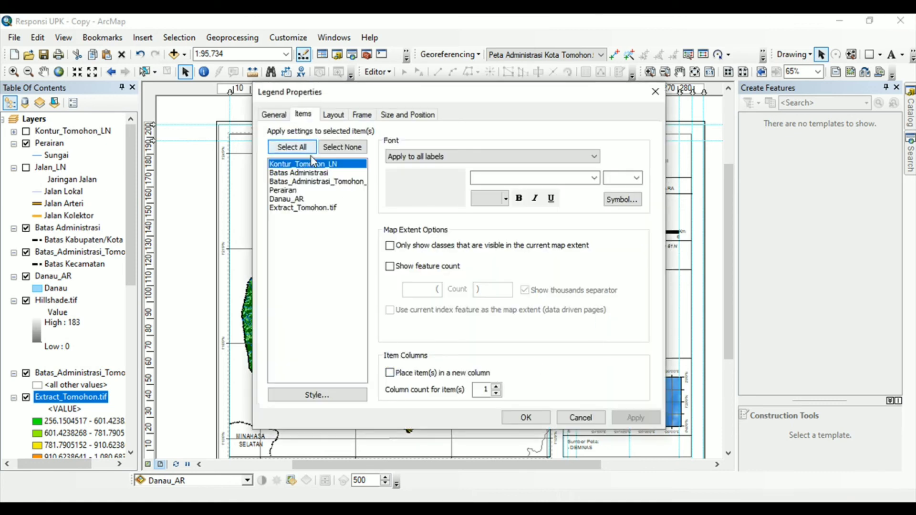
left_click(287, 208)
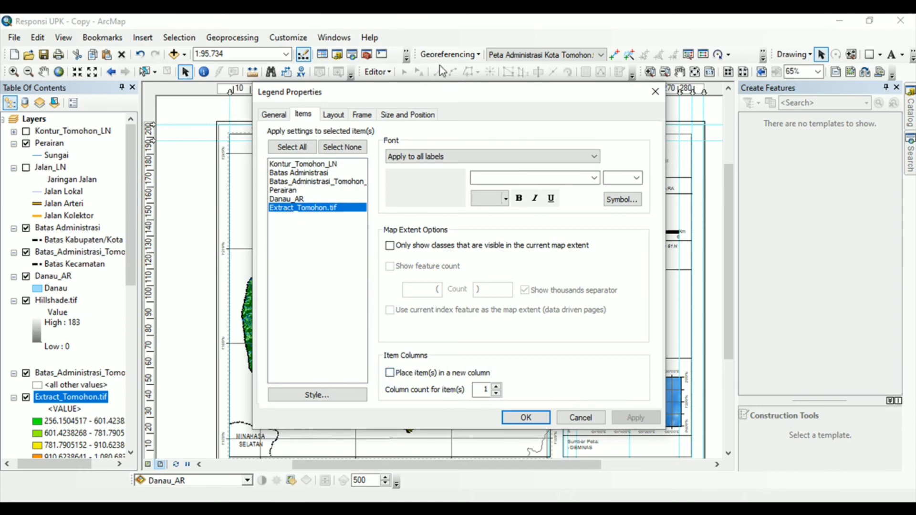
left_click(390, 373)
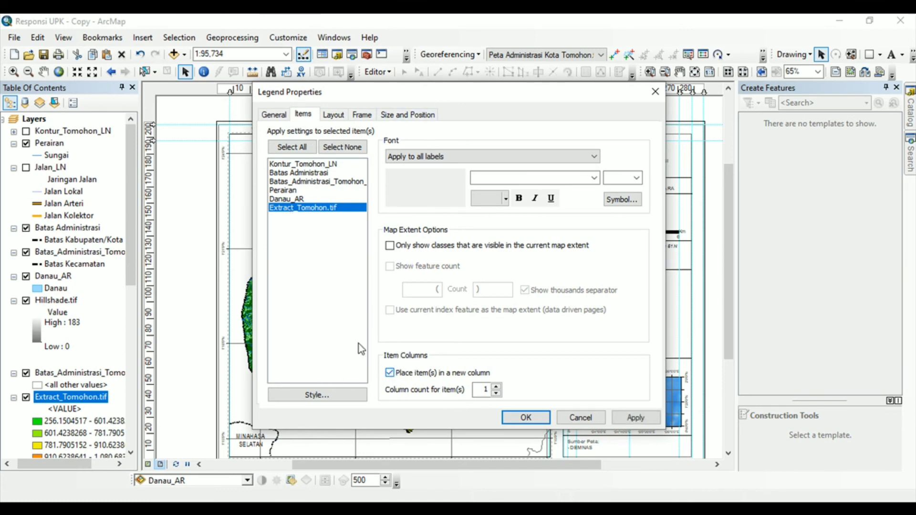
right_click(279, 207)
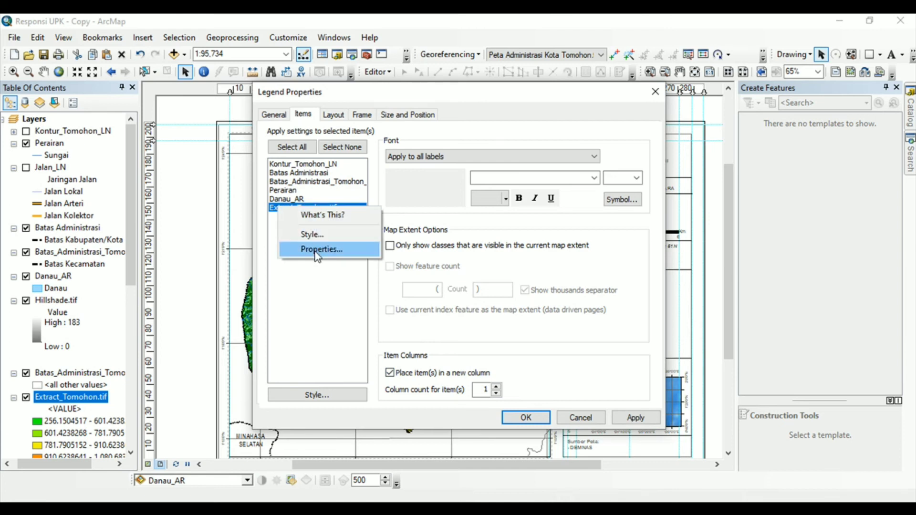
left_click(316, 252)
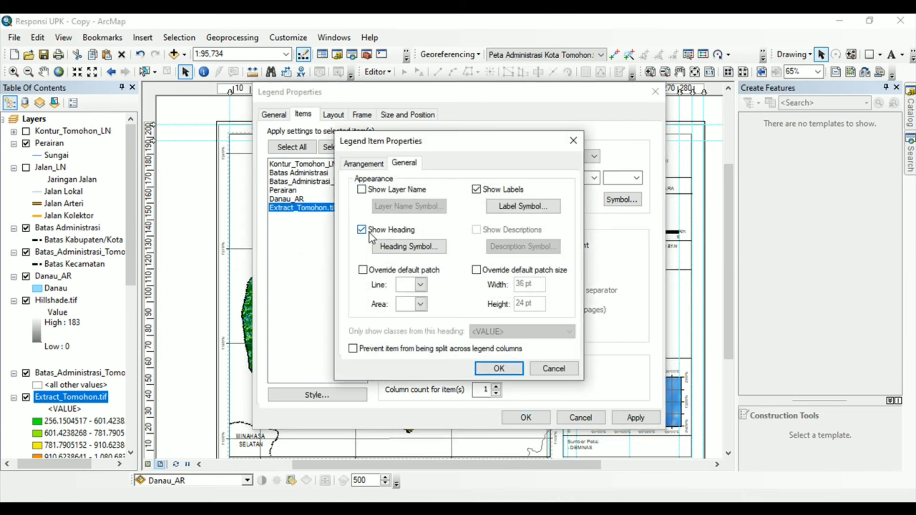
left_click(499, 369)
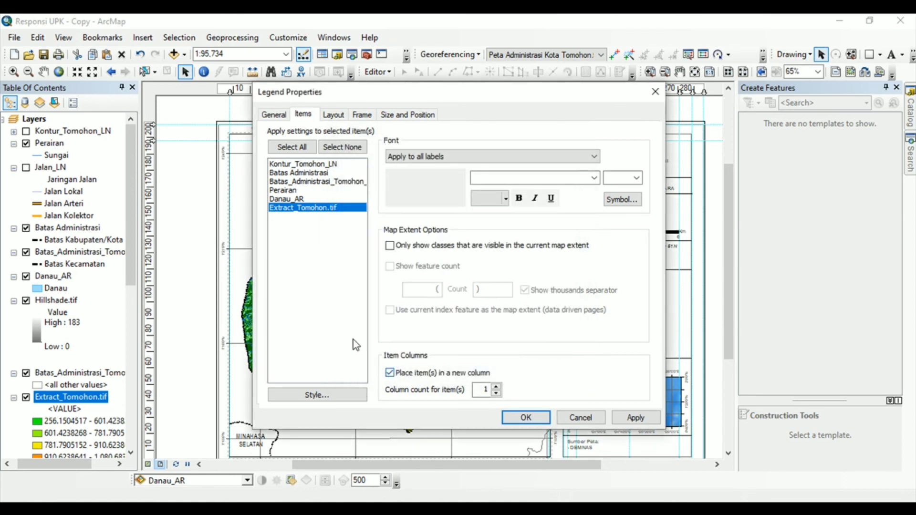
left_click(525, 418)
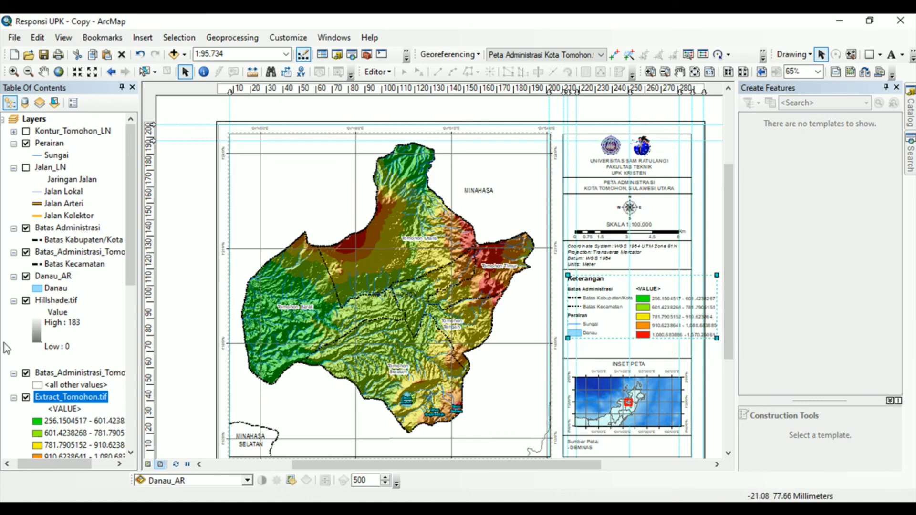
- Rename the <VALUE> heading under Extract_Tomohon.tif to Ketinggian
left_click(72, 410)
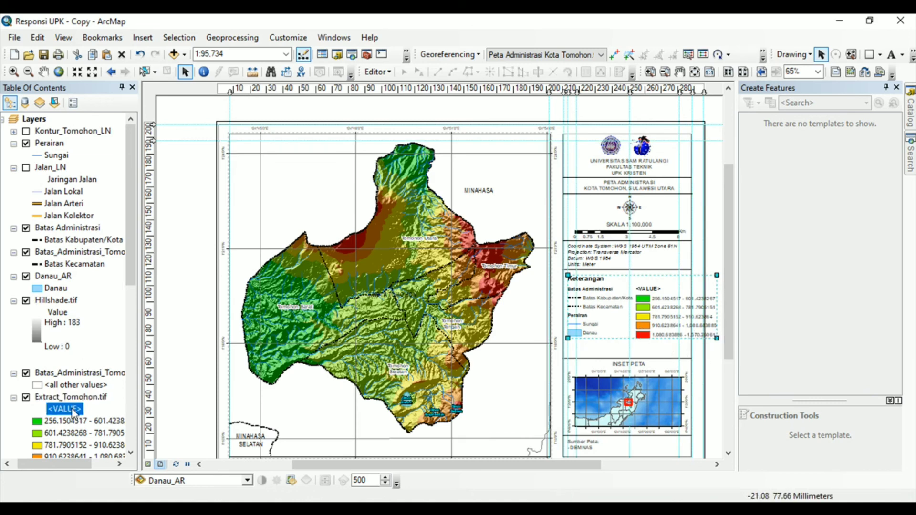
key("k")
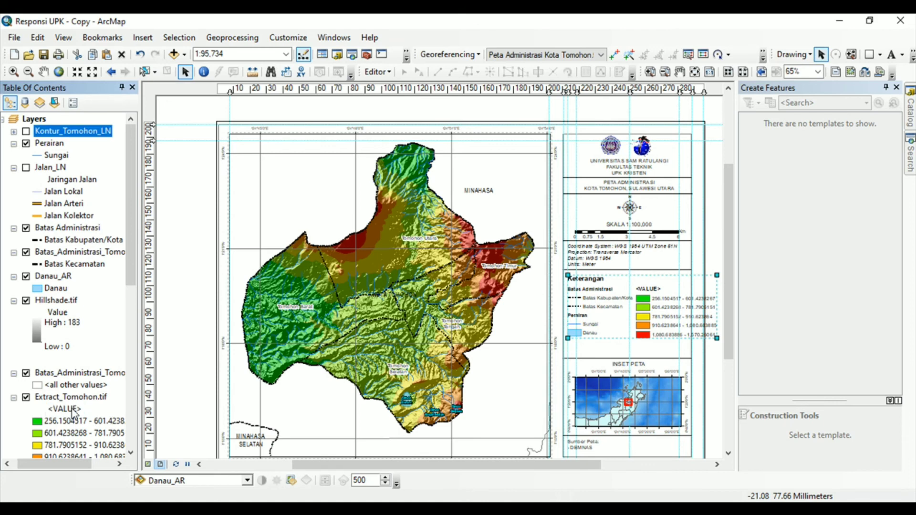
left_click(73, 411)
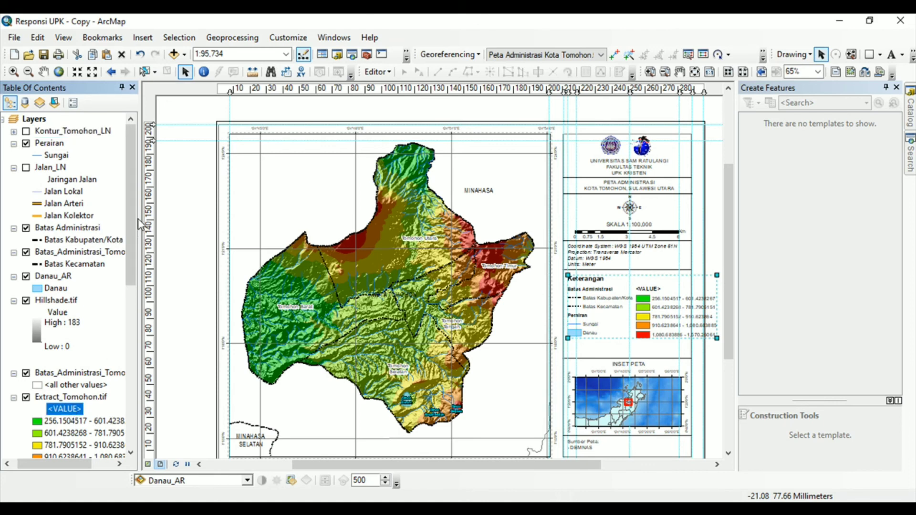
left_click_drag(135, 234, 134, 263)
left_click(91, 347)
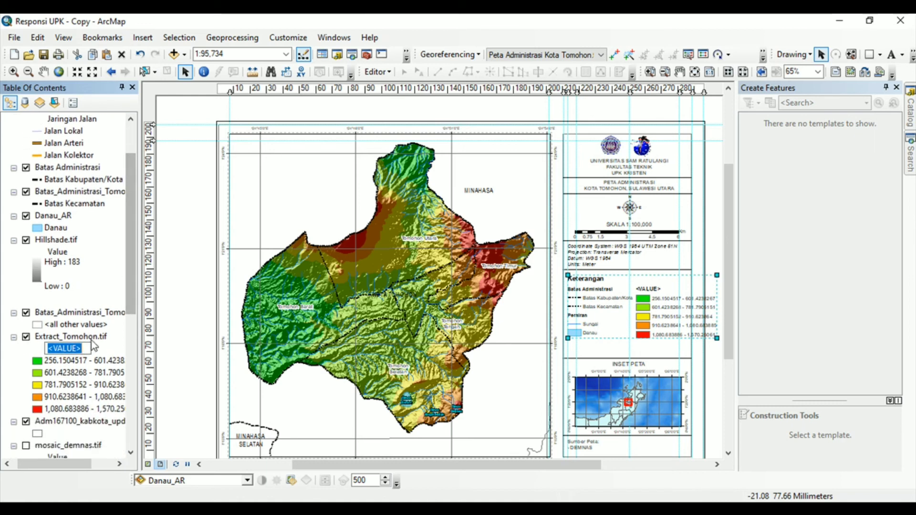
key("BackSpace")
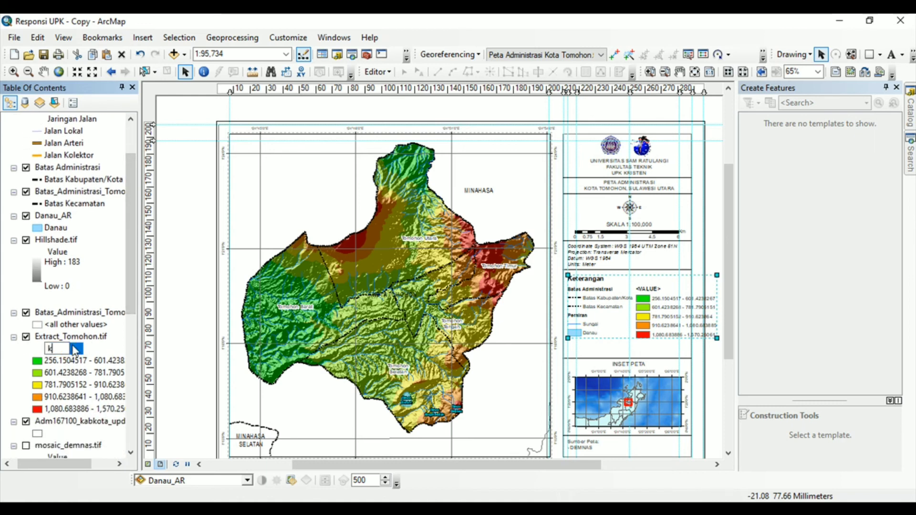
type("Ketinggian")
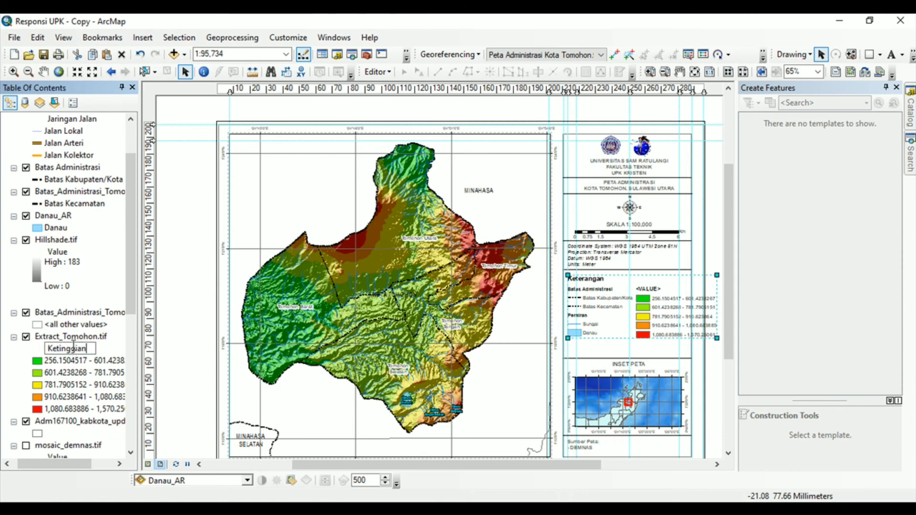
key("Return")
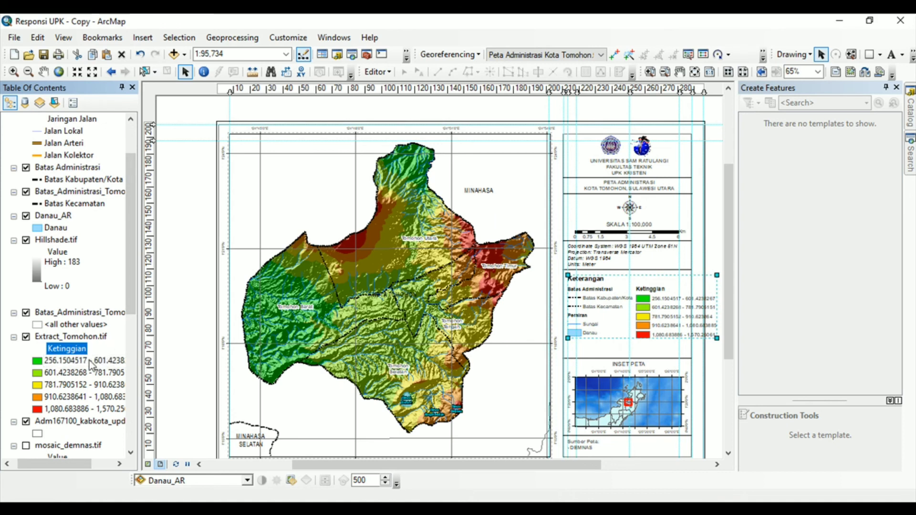
- Change the label of the lowest, green elevation class to "256 - 601 m"
left_click(76, 362)
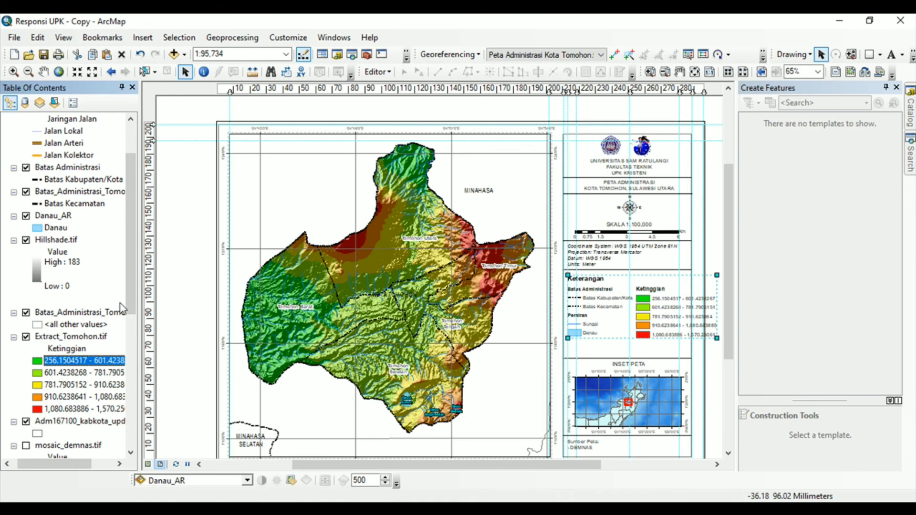
left_click(65, 362)
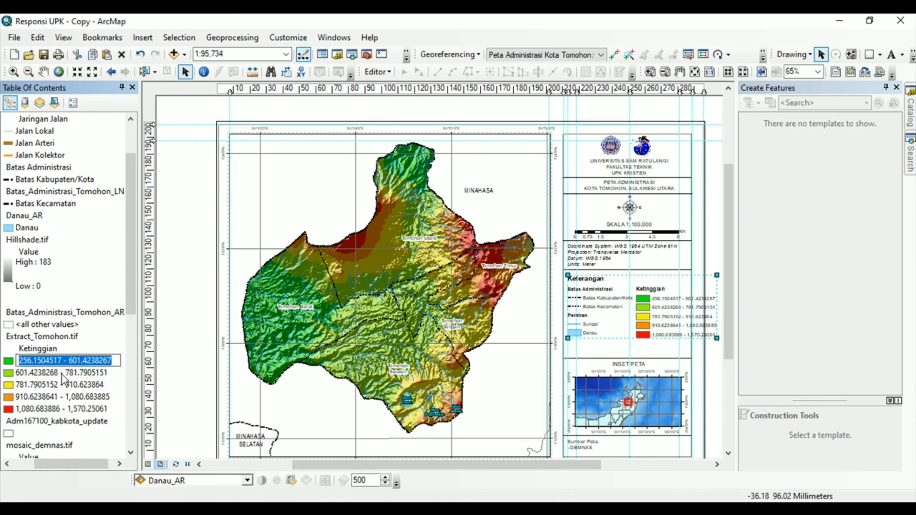
left_click_drag(50, 361, 34, 354)
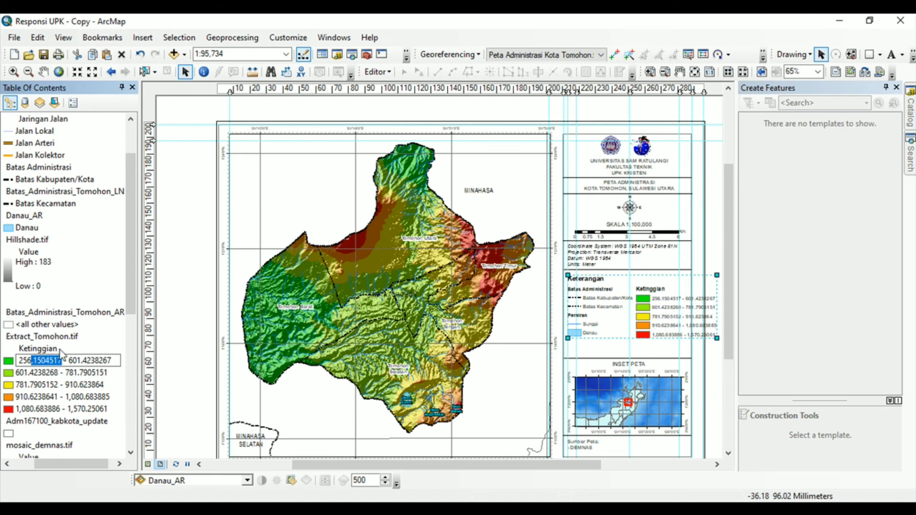
key("Delete")
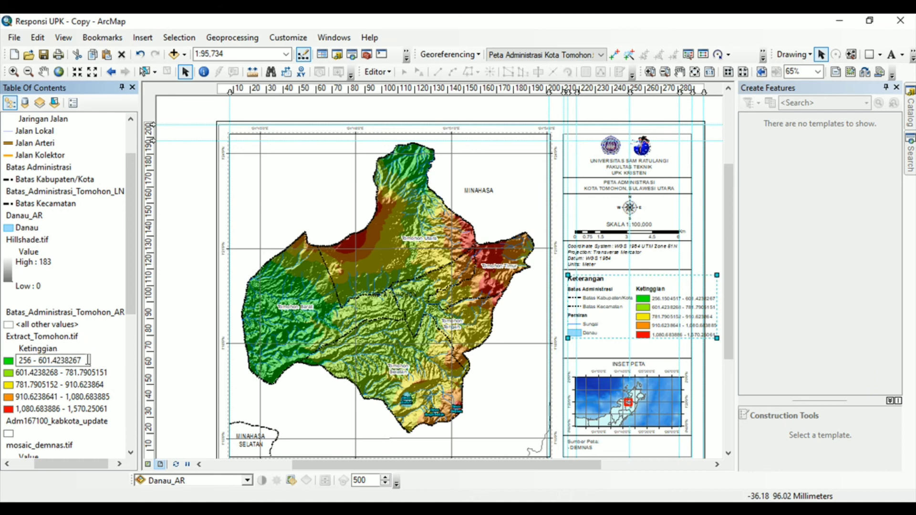
left_click_drag(86, 360, 55, 353)
key("BackSpace")
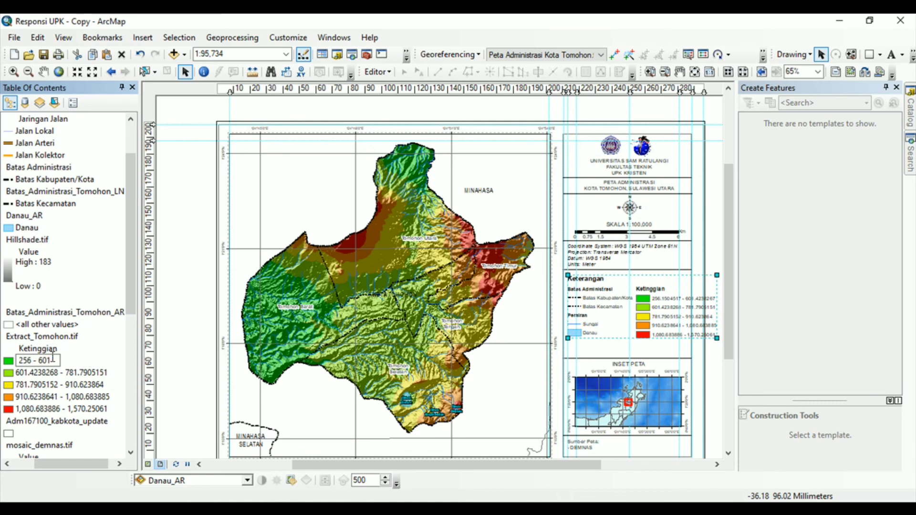
type("M")
key("BackSpace")
type("m")
key("Return")
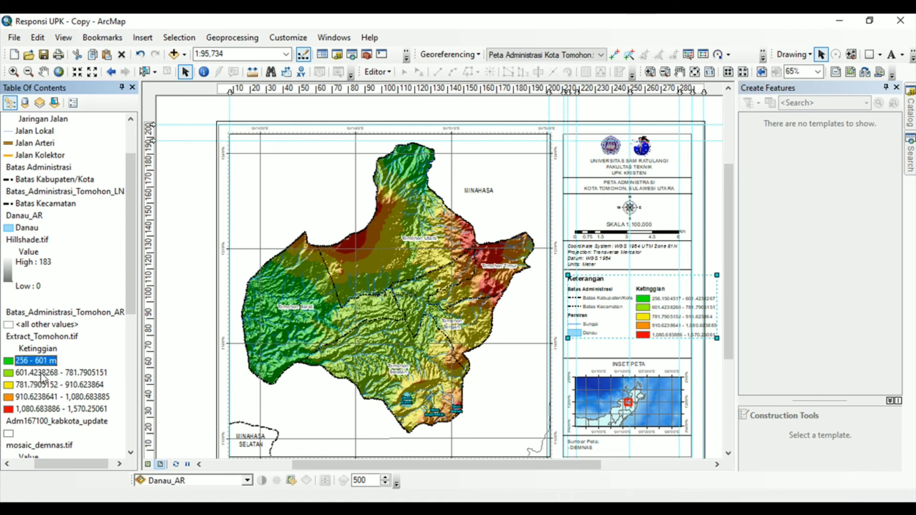
- Change the label of the second, light green elevation class to "602 - 782 m"
left_click(44, 376)
left_click(42, 373)
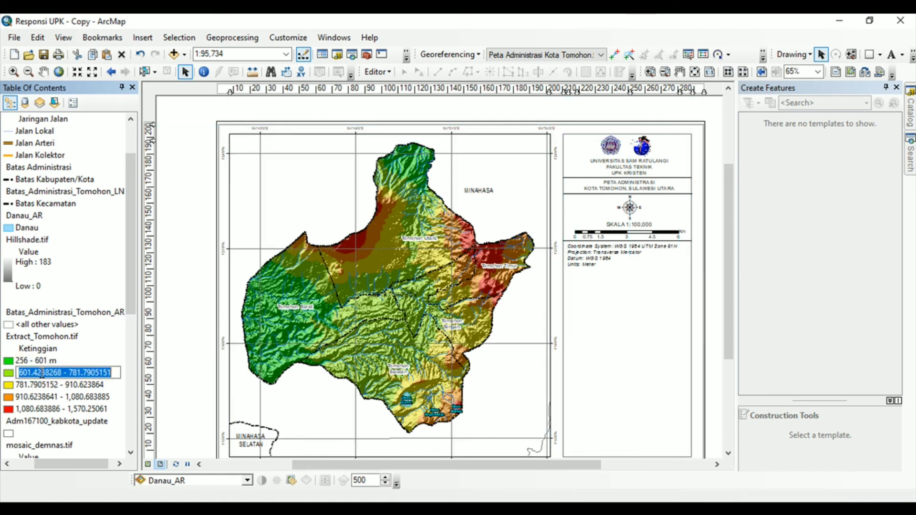
left_click(53, 376)
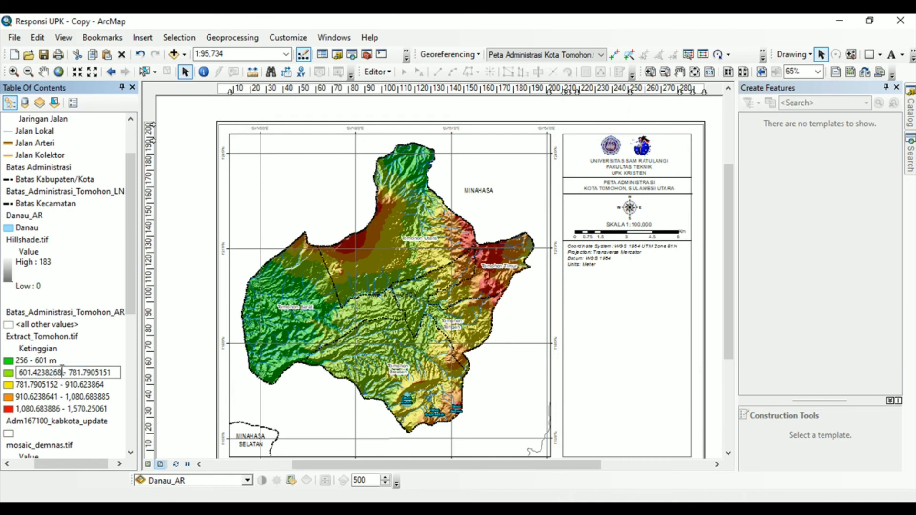
left_click_drag(62, 370, 29, 366)
type("2")
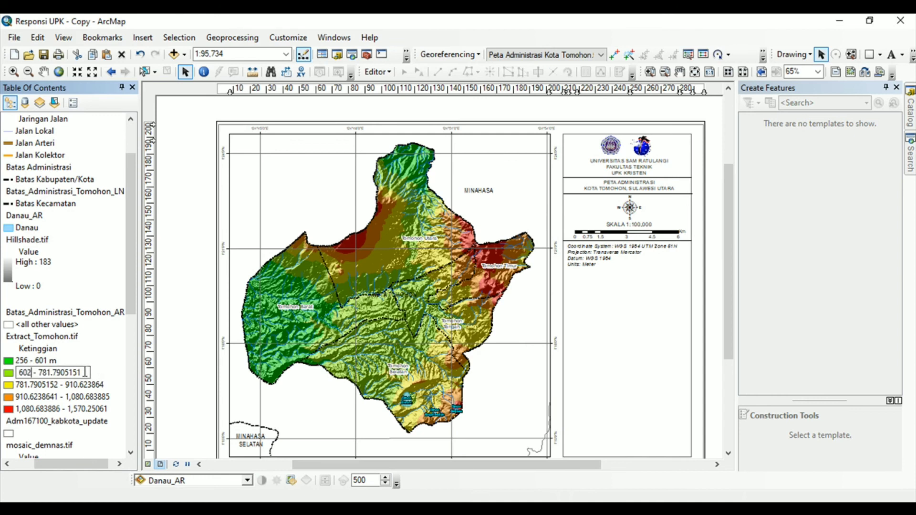
left_click_drag(85, 372, 51, 373)
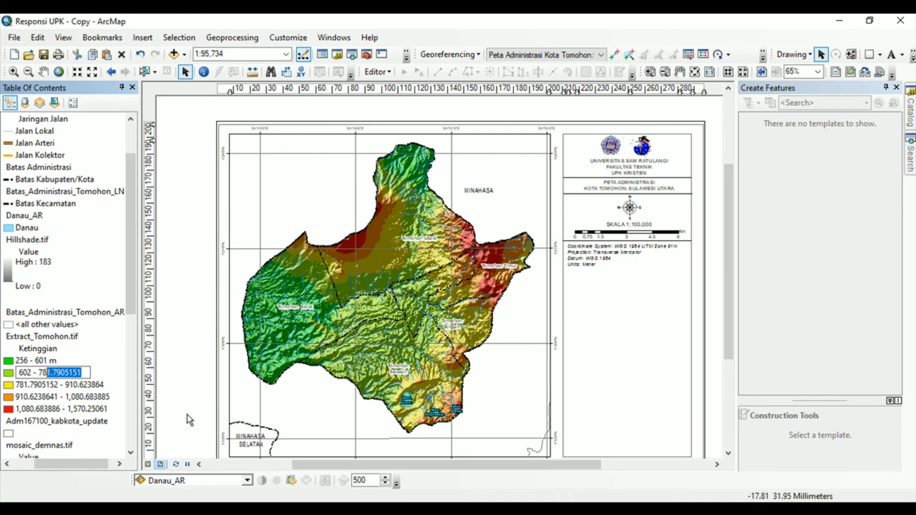
type("2")
type(" m")
key("Return")
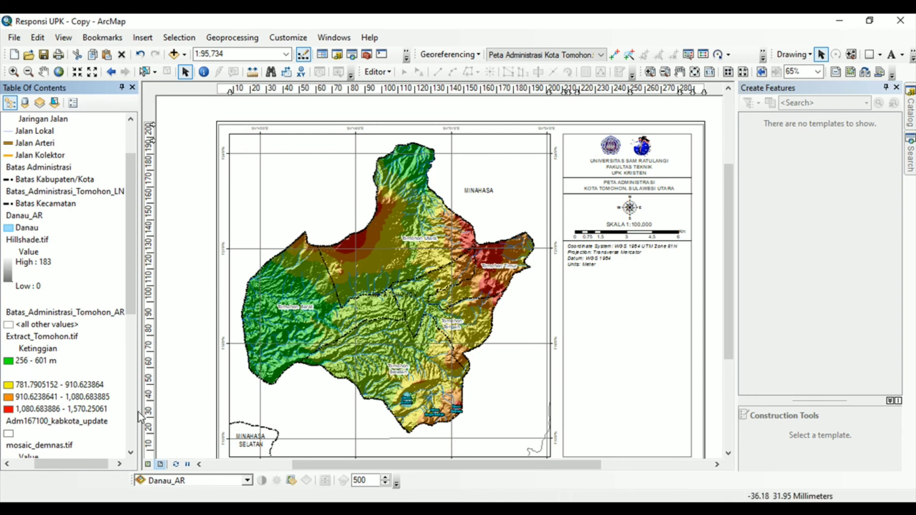
- Change the label of the yellow elevation class under Ketinggian to "783 - 911 m"
left_click(30, 386)
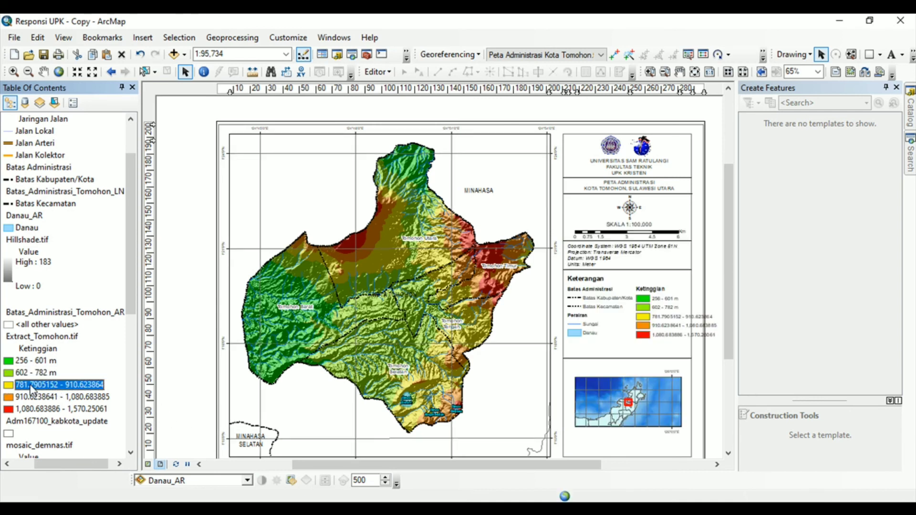
left_click(29, 385)
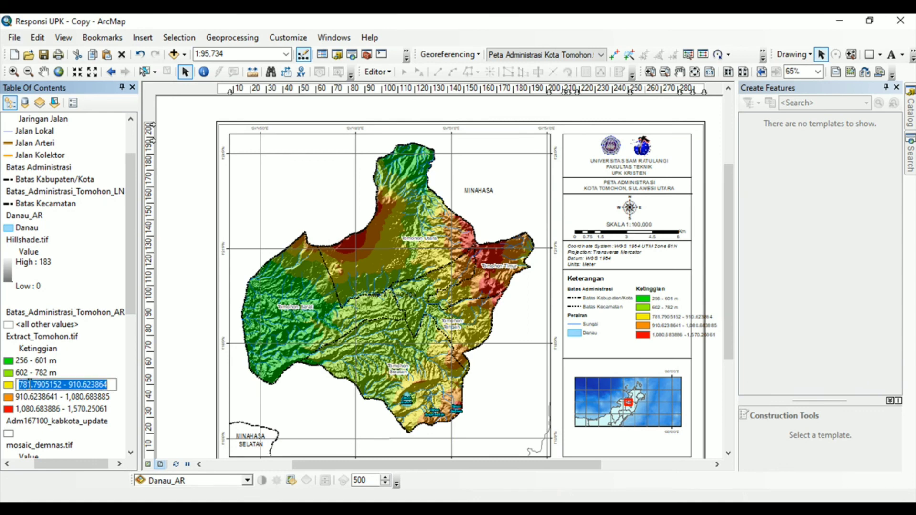
left_click(62, 385)
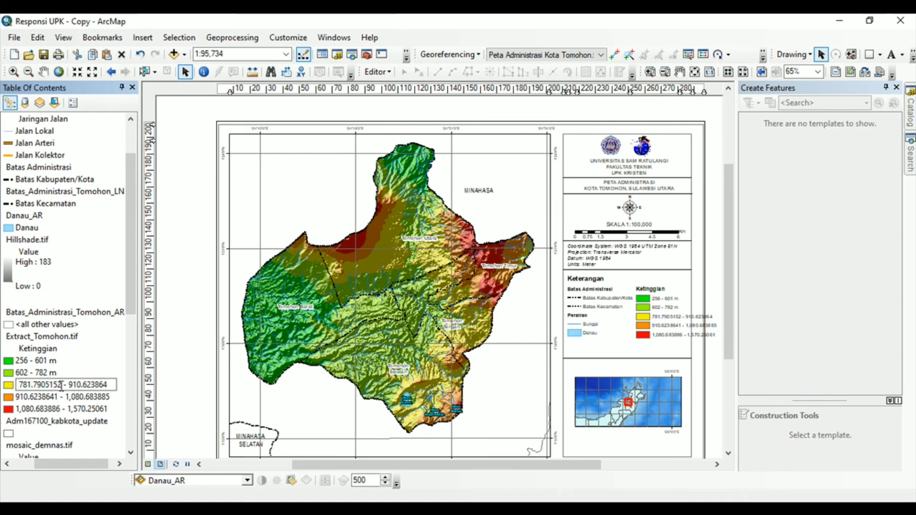
left_click_drag(61, 385, 29, 383)
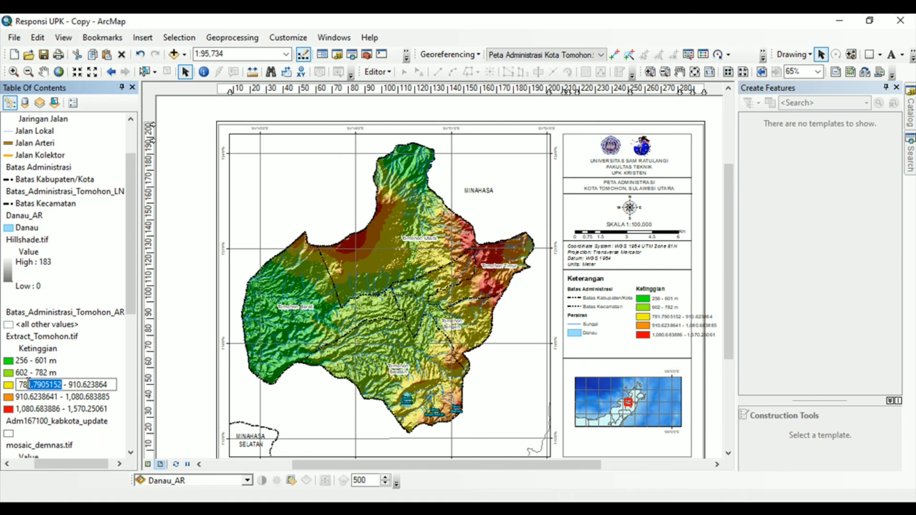
type("3")
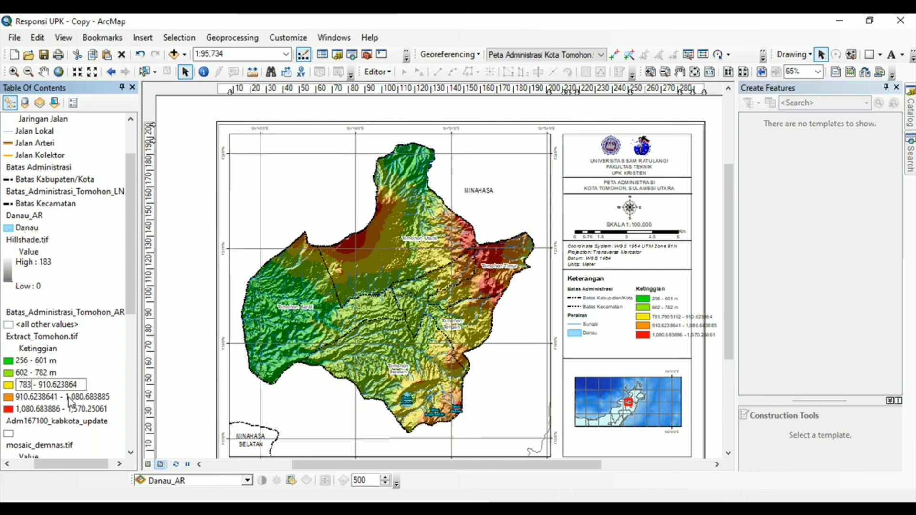
left_click_drag(81, 385, 47, 377)
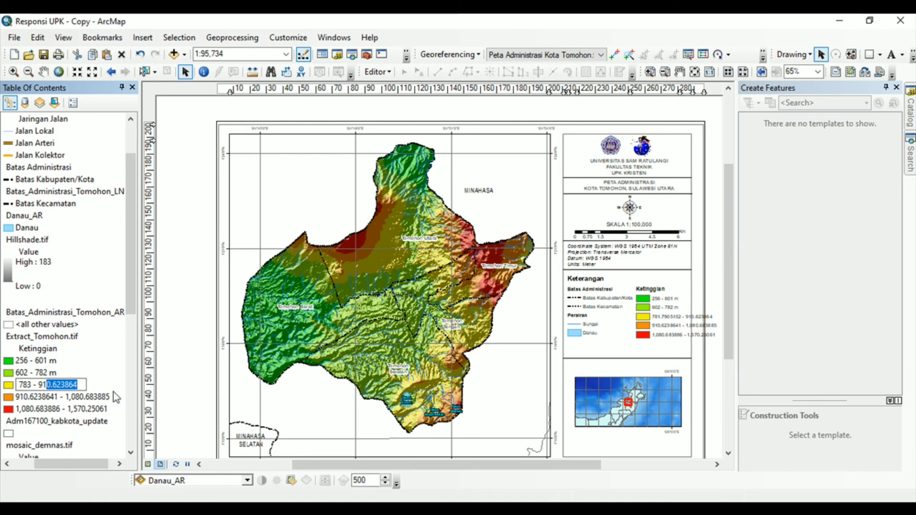
type("1 m")
key("Return")
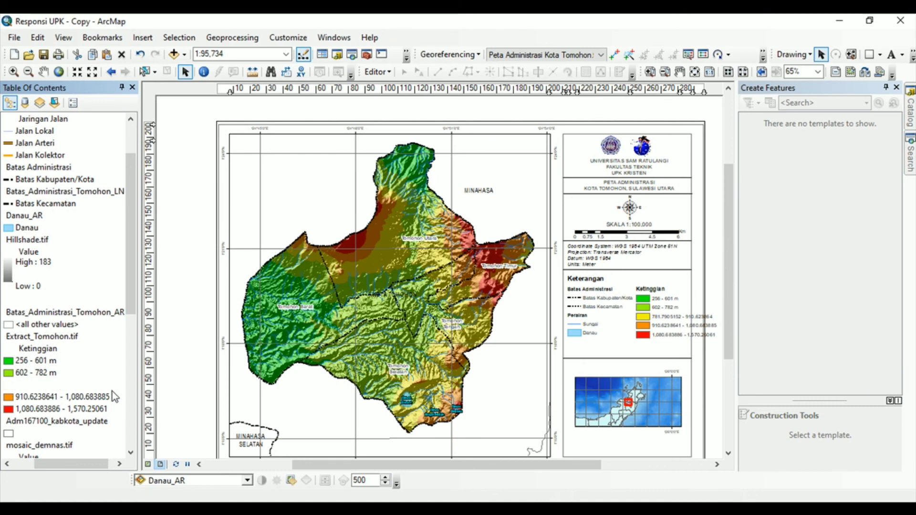
- Change the label of the orange elevation class under Ketinggian to "912 - 1,081 m"
left_click(40, 397)
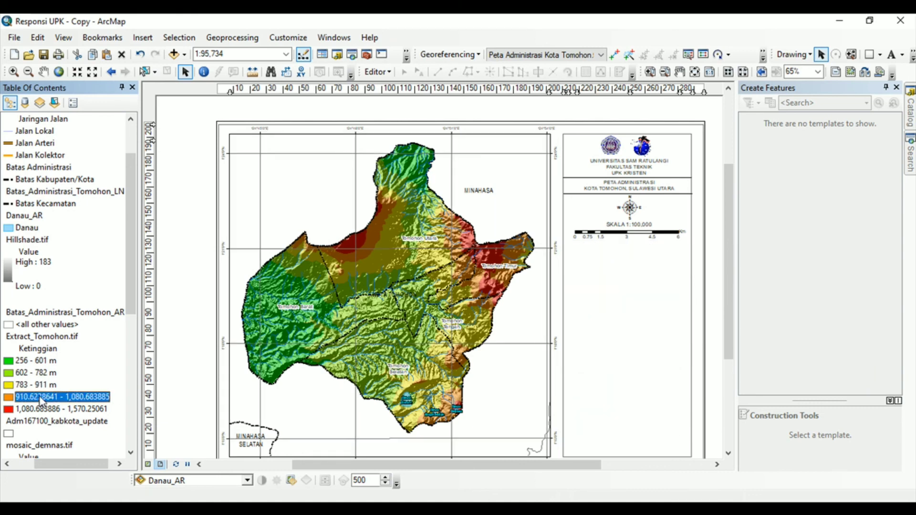
left_click(35, 397)
left_click_drag(60, 397, 25, 395)
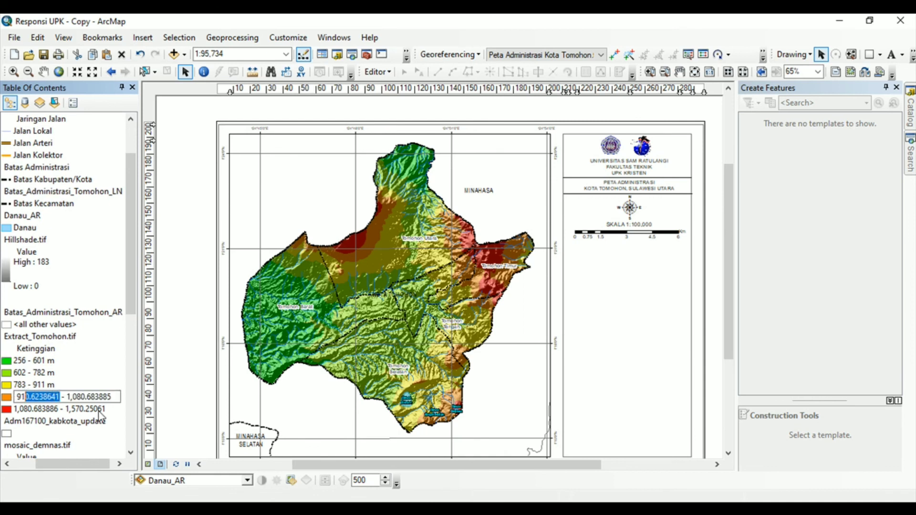
type("2")
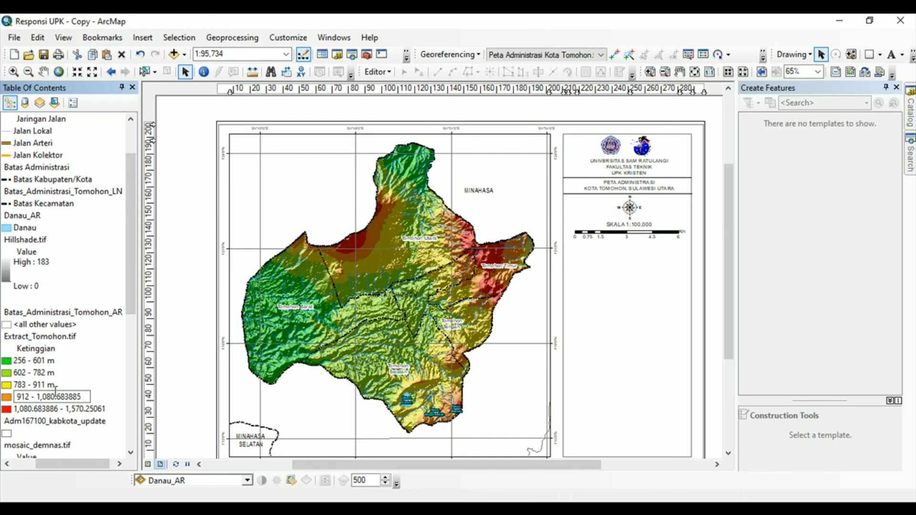
left_click_drag(82, 396, 51, 395)
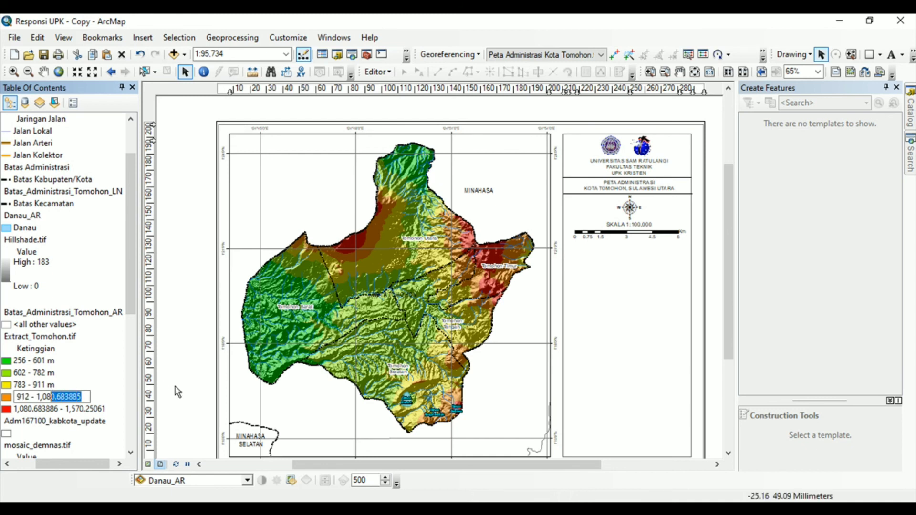
type("1 m")
key("Return")
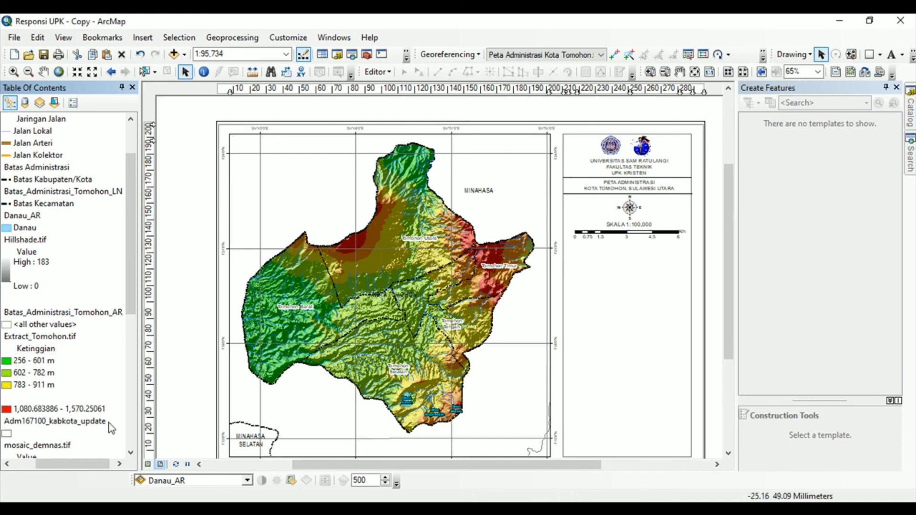
- Change the label of the highest, red elevation class to "1,082 - 1,570 m"
left_click(47, 411)
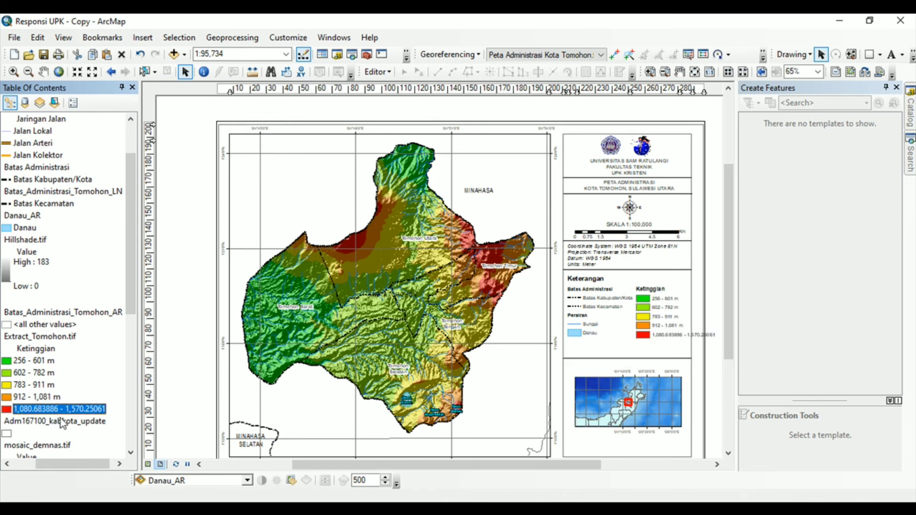
left_click(64, 411)
mouse_move(60, 410)
left_mouse_down()
mouse_move(30, 410)
mouse_move(84, 410)
mouse_move(62, 409)
left_mouse_up()
type("2")
key("BackSpace")
key("BackSpace")
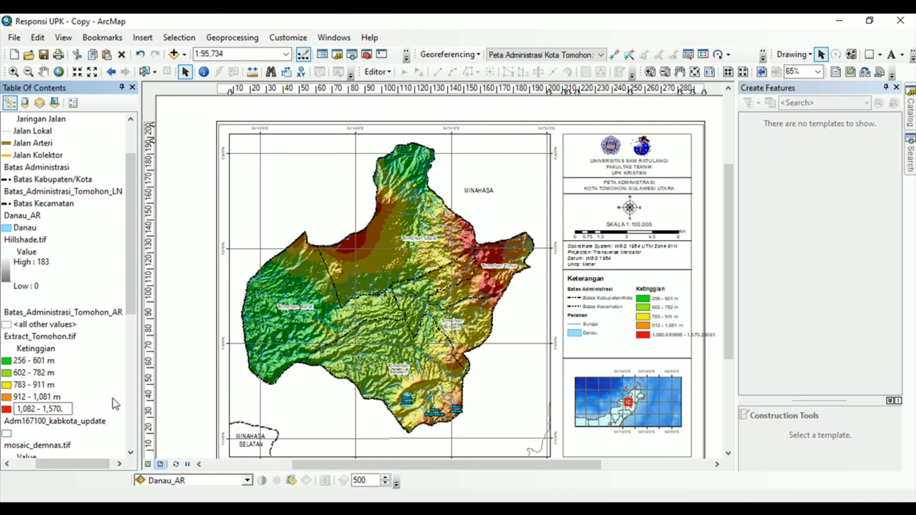
type("m")
key("Return")
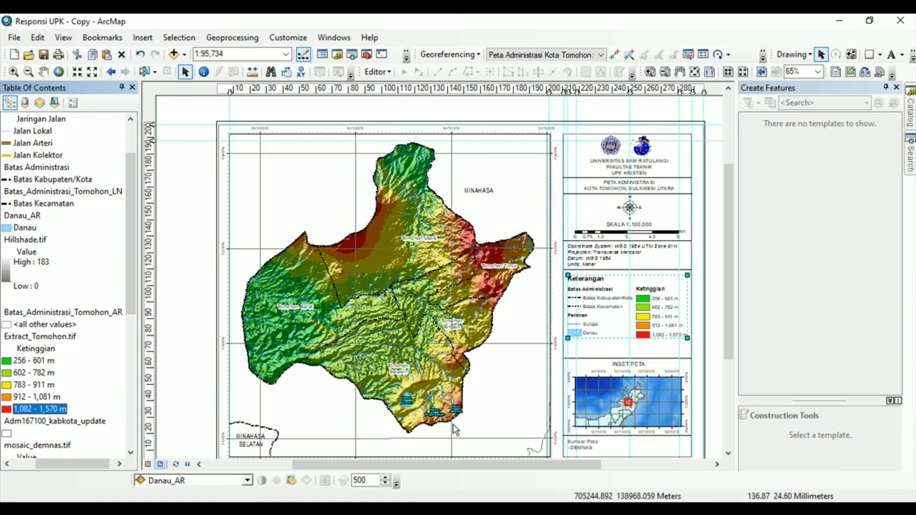
left_click(700, 349)
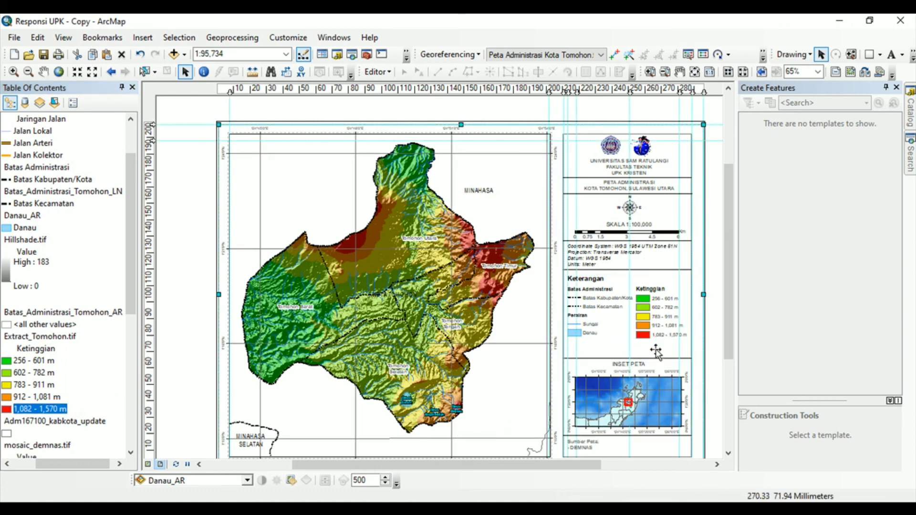
left_click(605, 317)
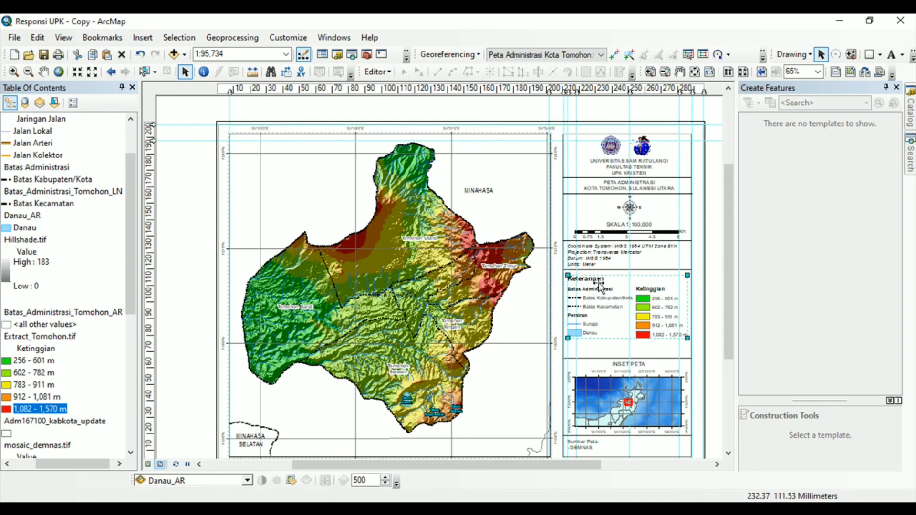
- Change the first line of the map title text to PETA TOPOGRAFI, keeping the KOTA TOMOHON, SULAWESI UTARA line
double_click(624, 191)
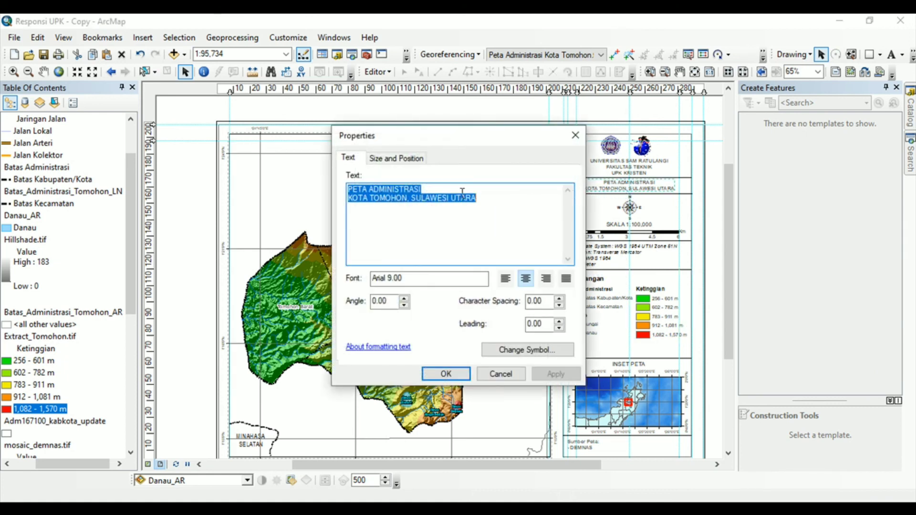
left_click(420, 189)
left_click_drag(421, 189, 362, 187)
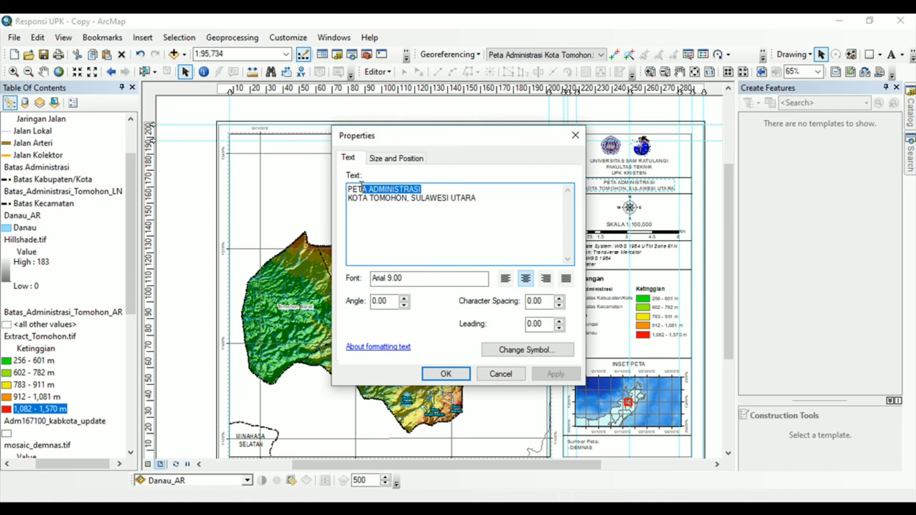
left_click_drag(362, 187, 371, 186)
type("ko")
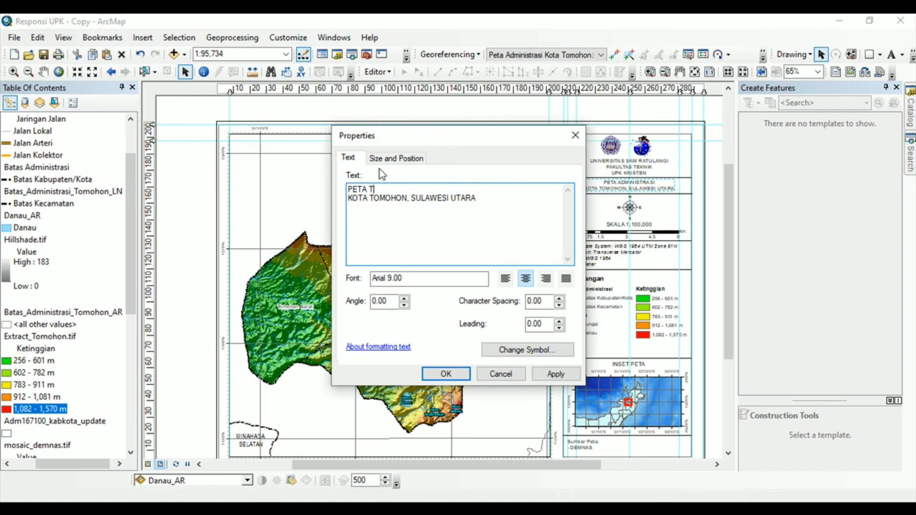
type("OPOGRAFI")
left_click(446, 375)
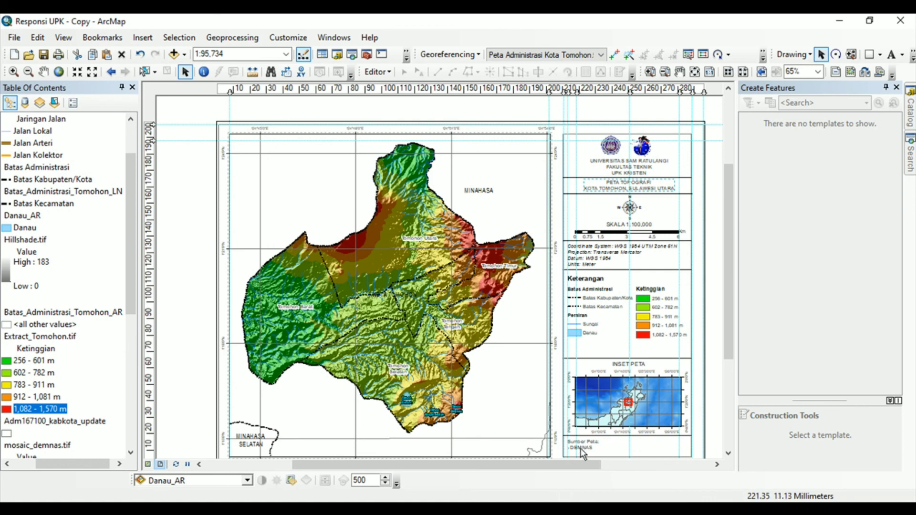
- Export the layout to the RESPONSI UPK folder as a 600 dpi JPEG named "PETA TOPOGRAFI TOMOHON-RESPONSI" and save the map document
left_click(12, 38)
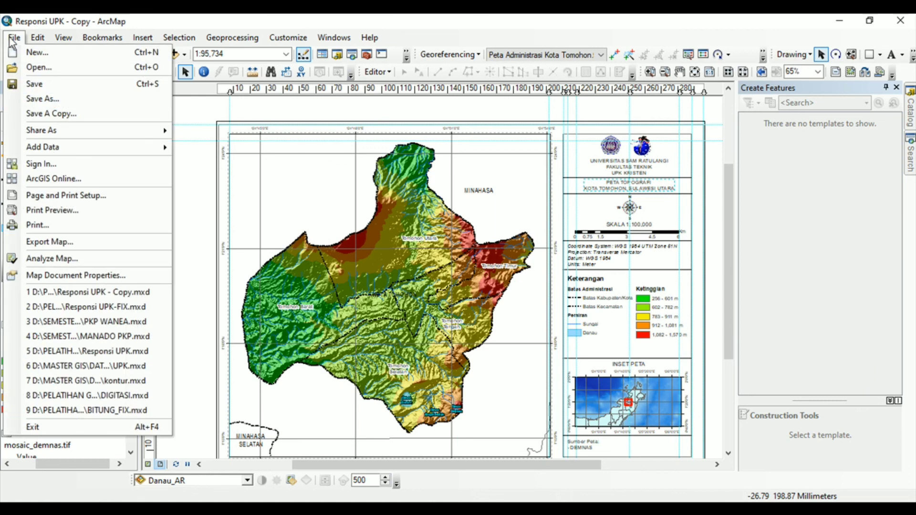
left_click(91, 236)
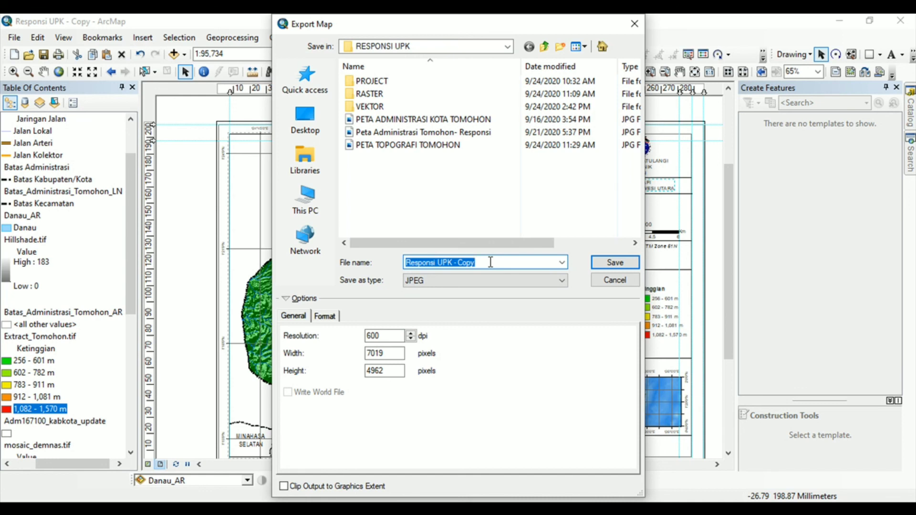
type("peta")
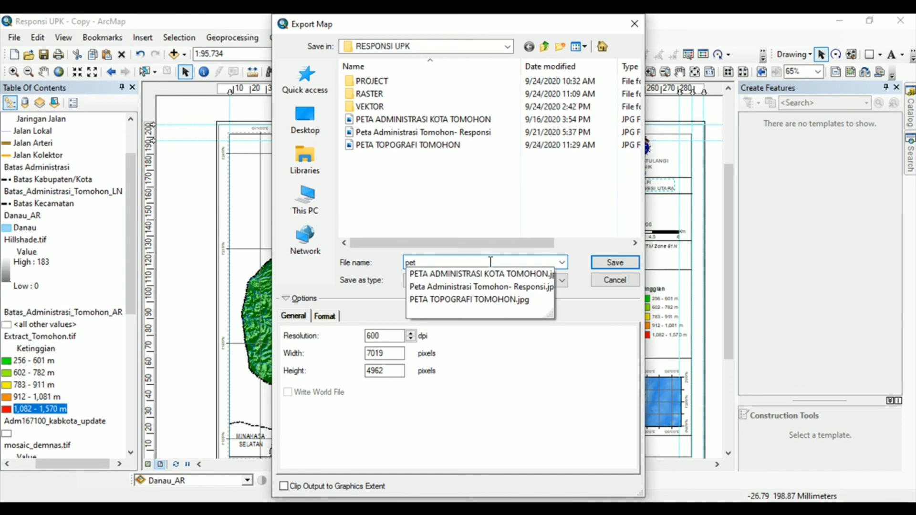
key("BackSpace")
key("BackSpace")
key("BackSpace")
type("PETA TOPOGRAF")
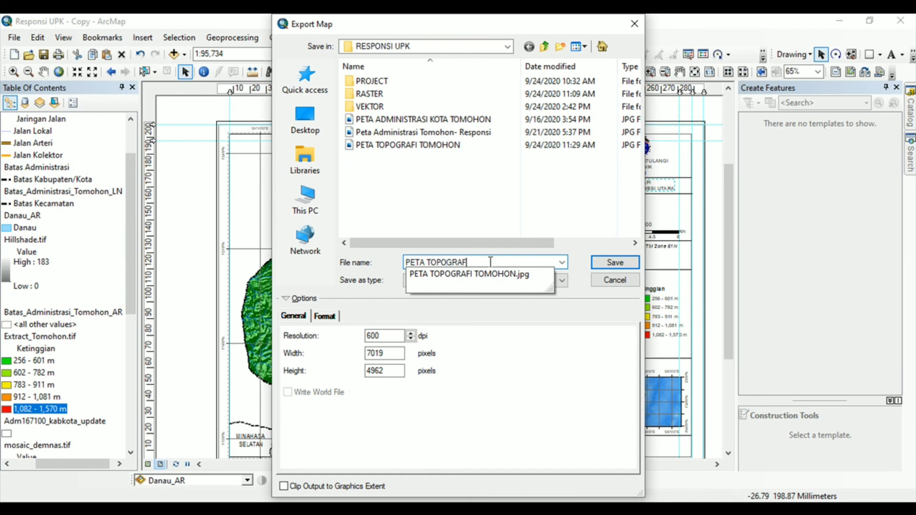
type("I TOMOHOON")
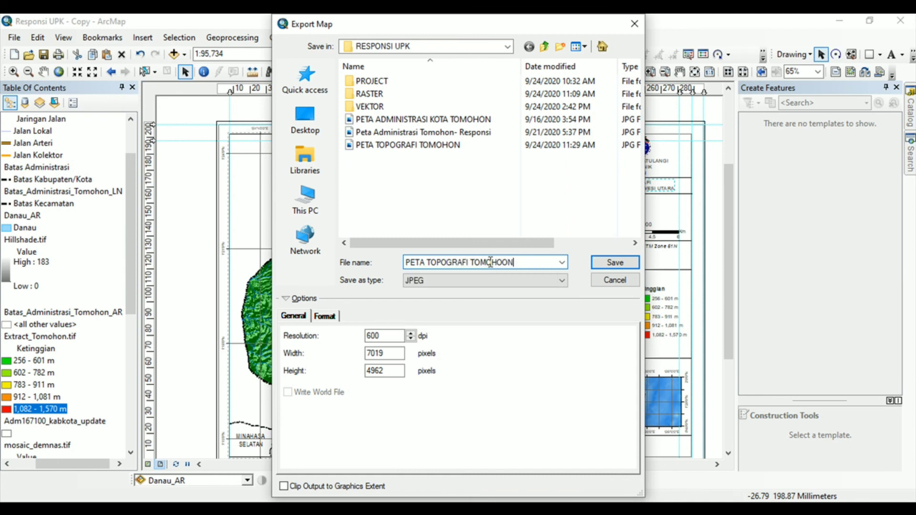
key("BackSpace")
key("BackSpace")
type("N")
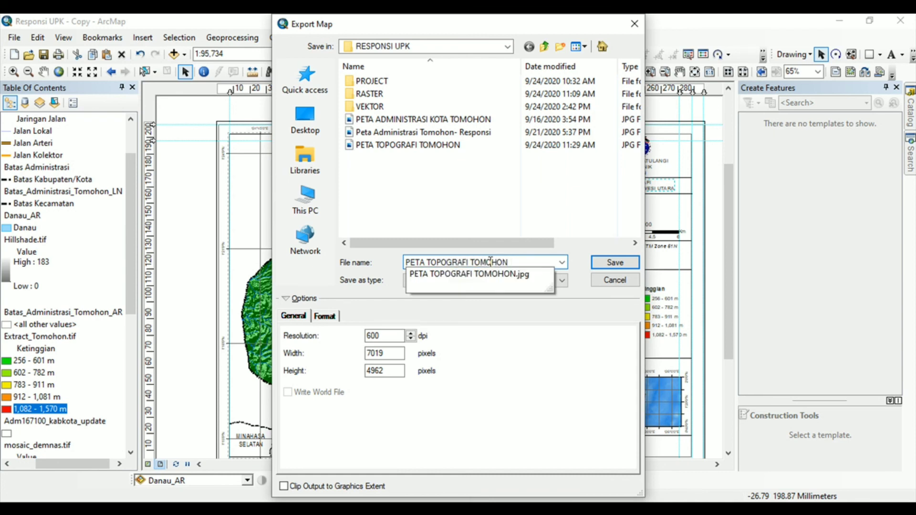
type("-RESPONSI")
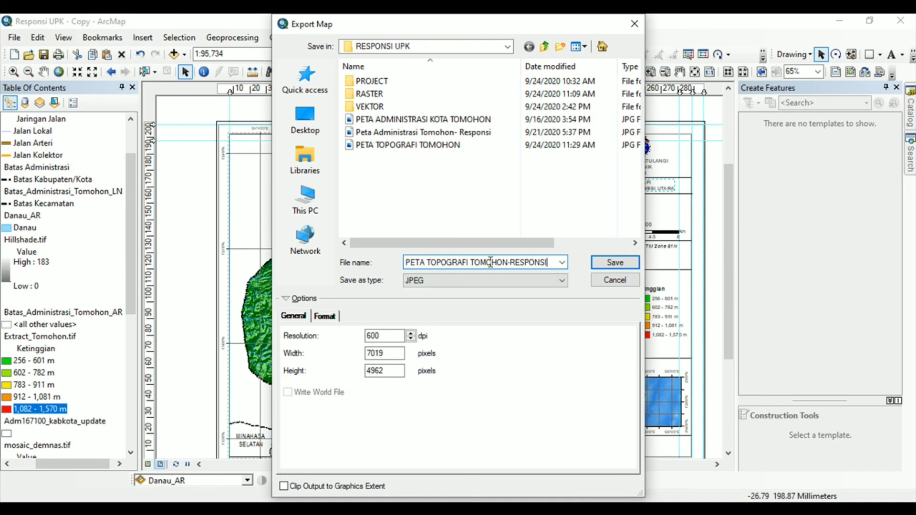
left_click(631, 264)
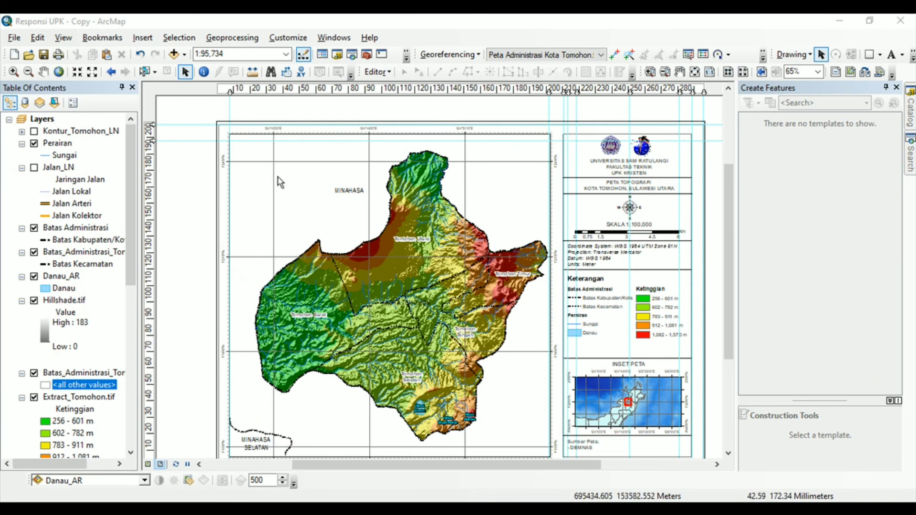
left_click(43, 55)
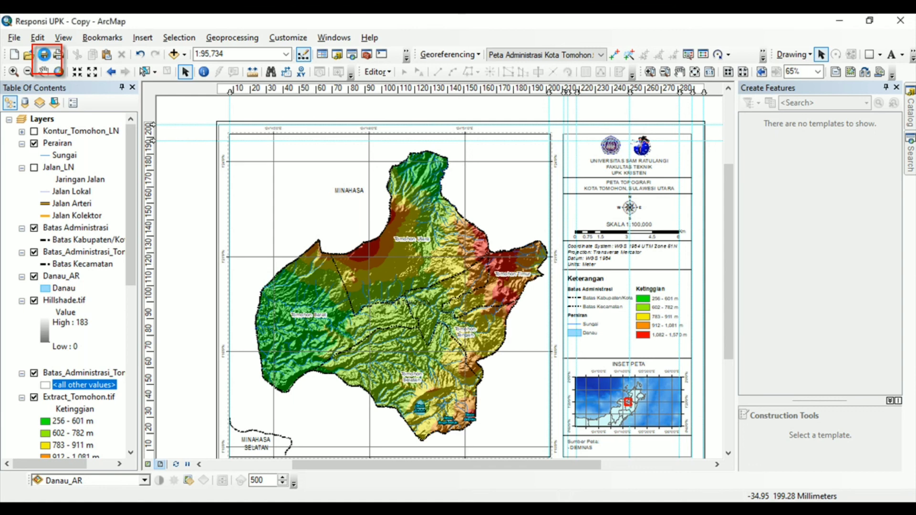